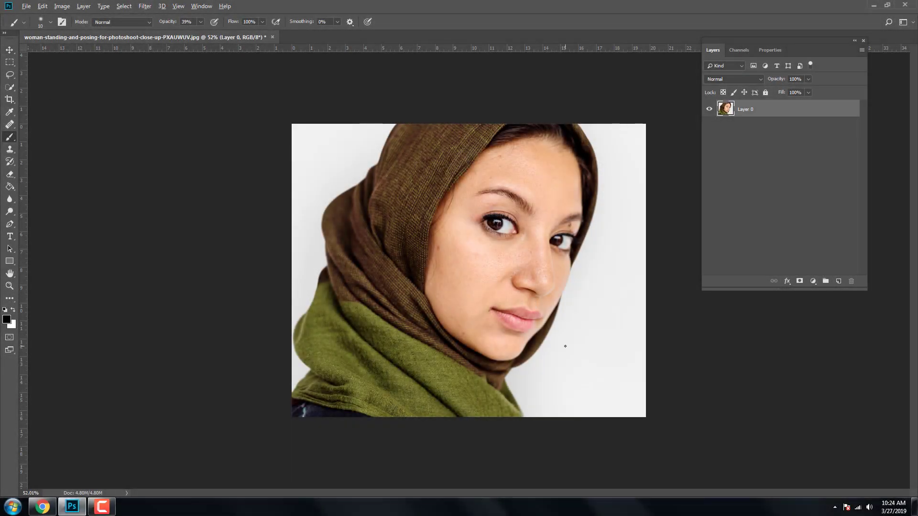
Step: Zoom in and start Select and Mask with the On Black view mode
key(ctrl+plus)
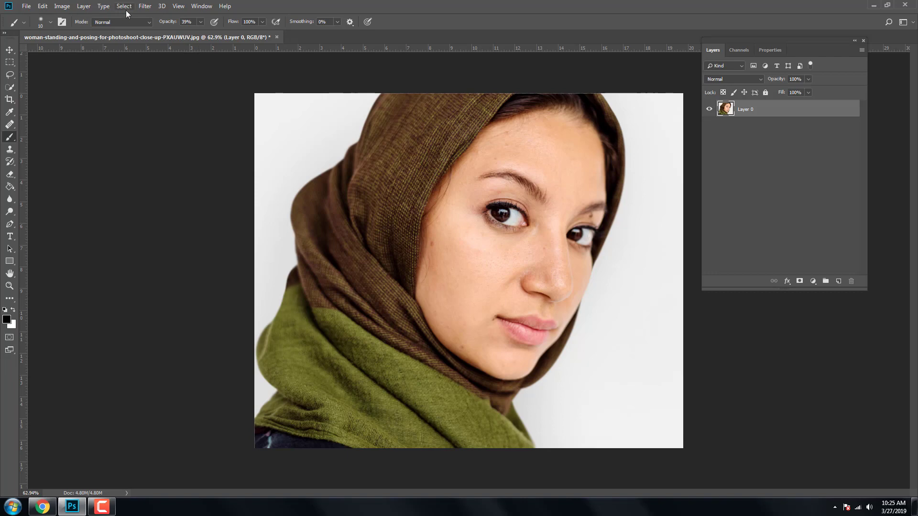
click(124, 6)
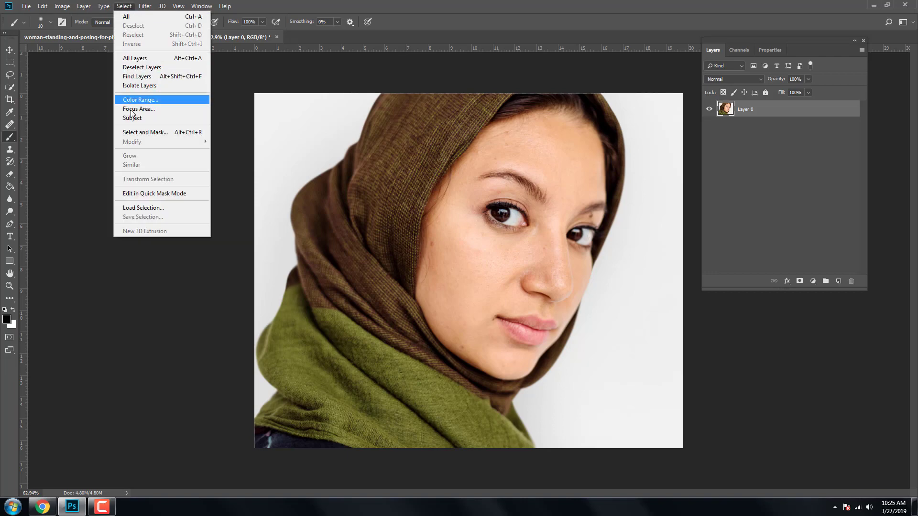
click(138, 132)
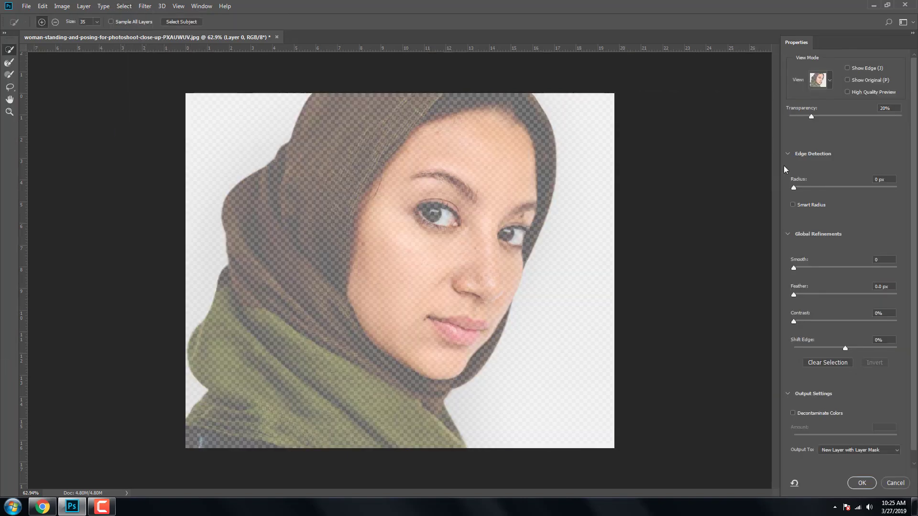
click(830, 86)
click(813, 164)
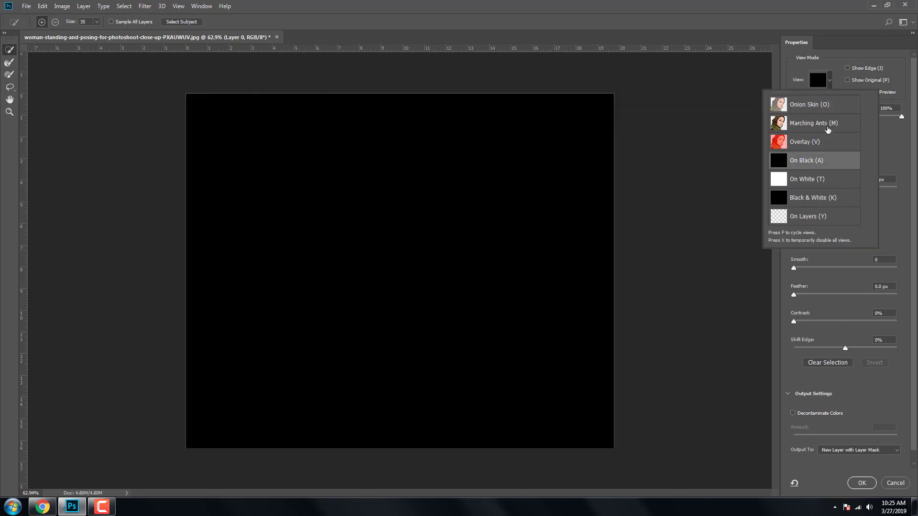
click(884, 117)
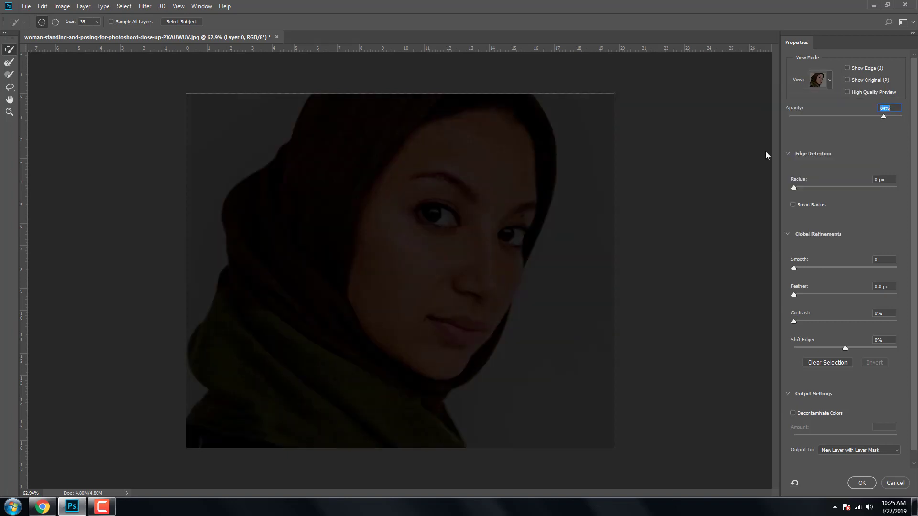
Step: Quick-select the face, refine the hairline with the Refine Edge Brush, and output a New Layer with Layer Mask
drag(457, 182, 457, 293)
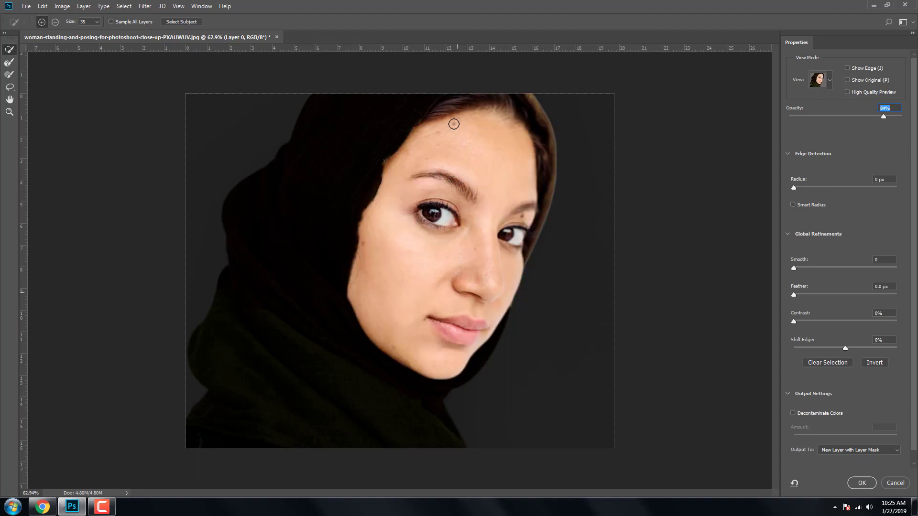
click(10, 62)
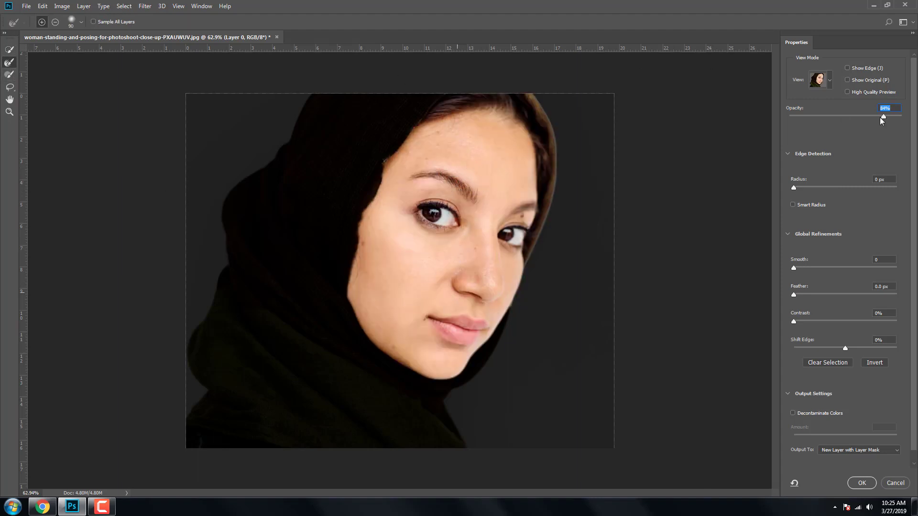
drag(881, 117, 902, 117)
mouse_move(408, 143)
mouse_down()
mouse_move(368, 208)
mouse_move(344, 294)
mouse_move(381, 352)
mouse_move(439, 375)
mouse_move(464, 371)
mouse_move(547, 267)
mouse_up()
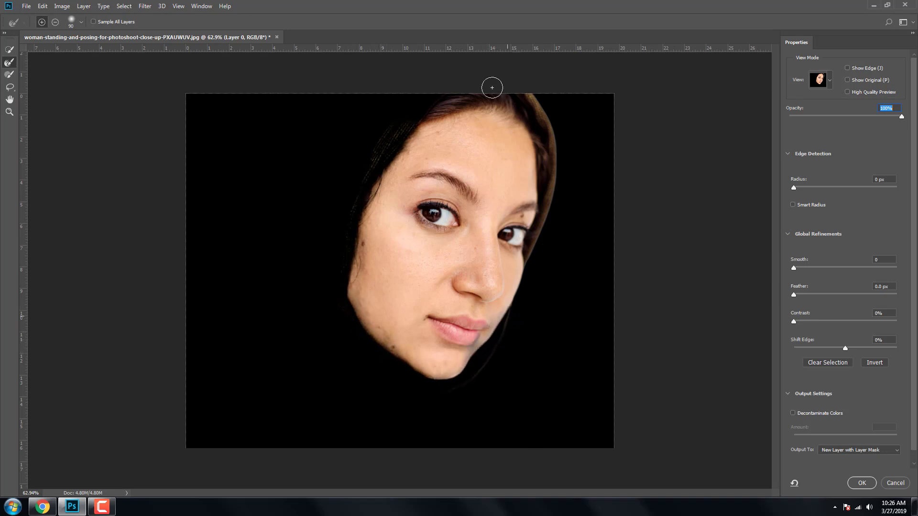
mouse_move(492, 81)
mouse_down()
mouse_move(437, 104)
mouse_move(477, 99)
mouse_move(547, 130)
mouse_move(531, 99)
mouse_move(552, 160)
mouse_move(527, 239)
mouse_move(527, 275)
mouse_up()
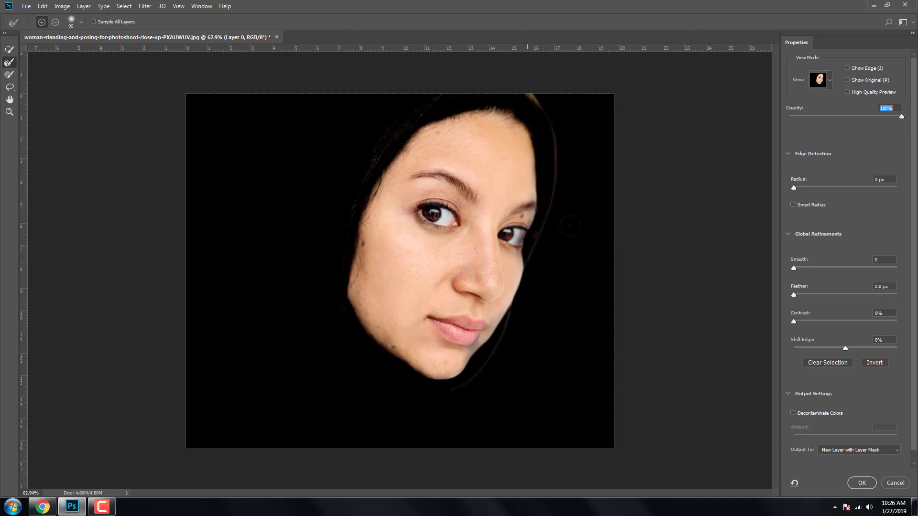
click(851, 452)
click(859, 489)
click(861, 483)
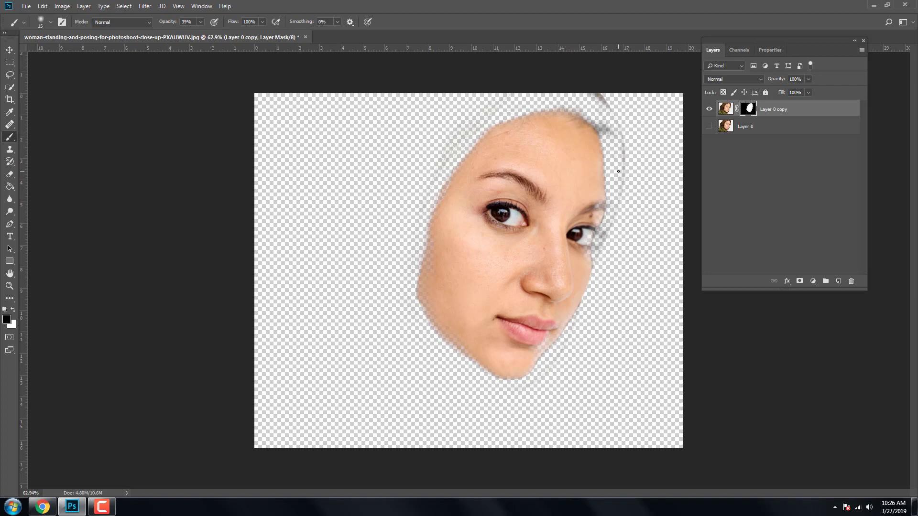
Step: Paint out hair remnants at the head's top-right with a 100 px brush, then unhide Layer 0
key(bracketright)
key(bracketright)
key(bracketright)
drag(615, 113, 593, 98)
click(725, 110)
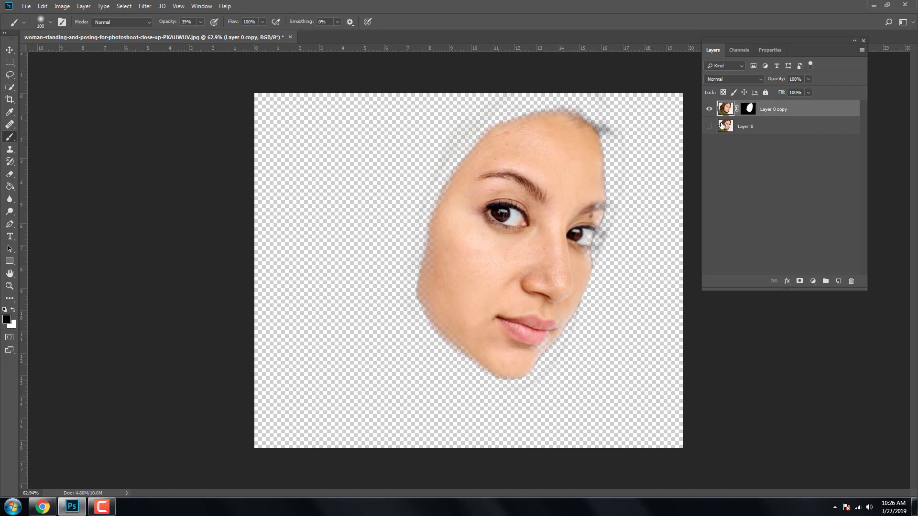
click(709, 126)
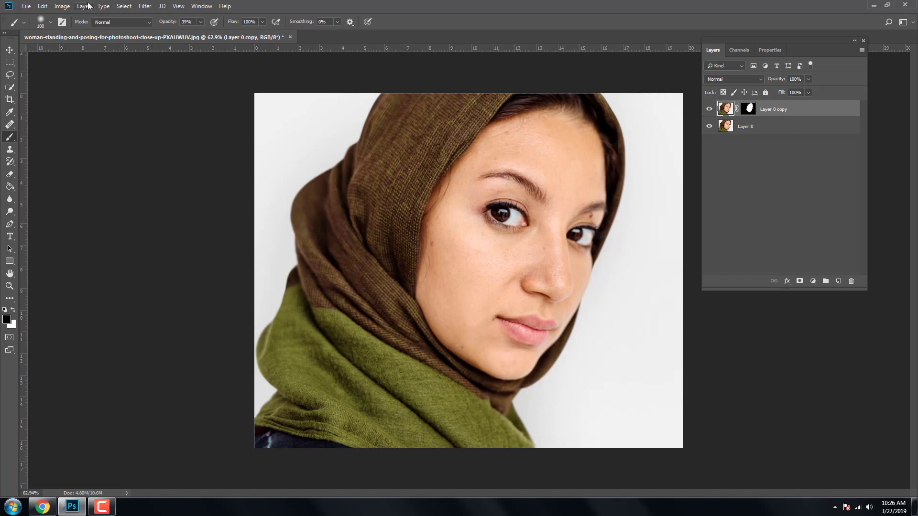
Step: Apply Smart Blur to the face copy layer
click(144, 6)
mouse_move(173, 115)
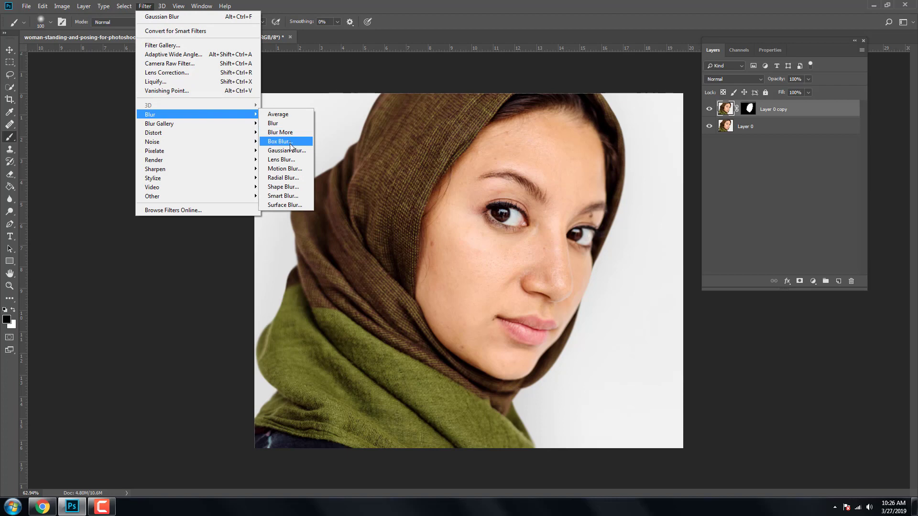
click(284, 197)
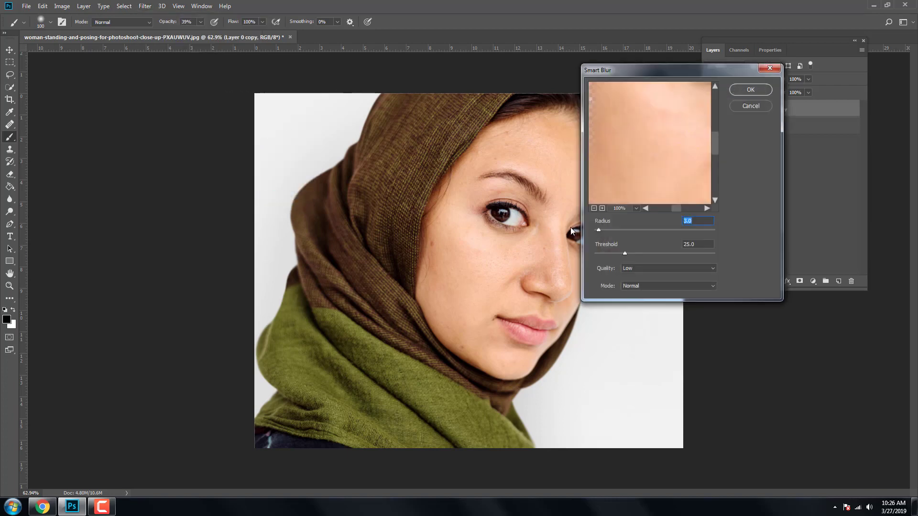
drag(600, 157, 670, 171)
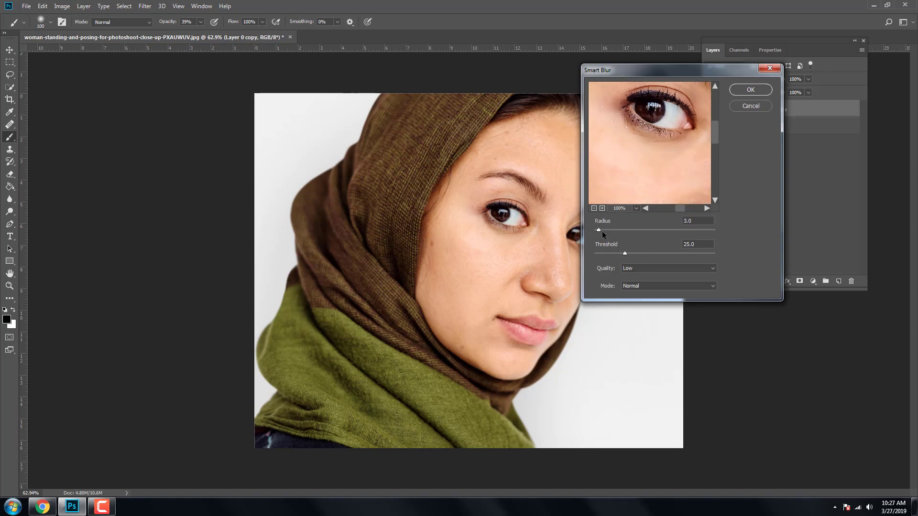
click(746, 91)
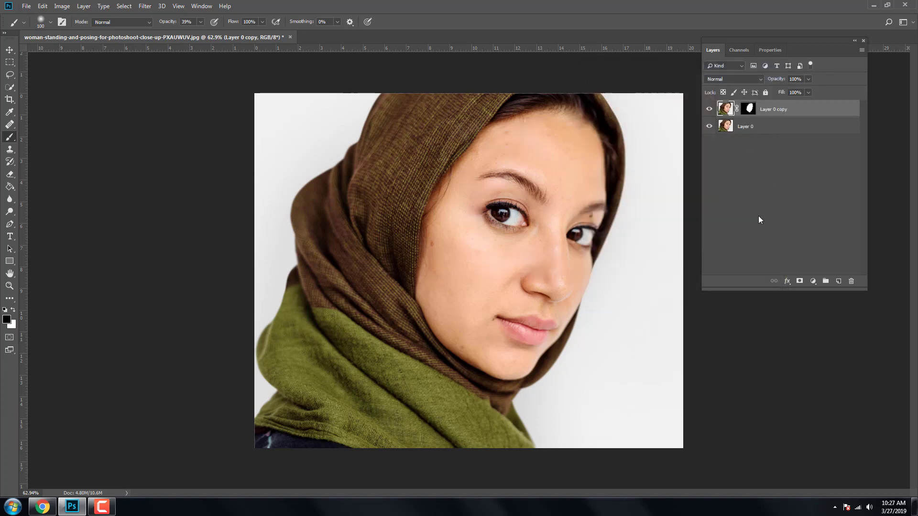
Step: Apply Surface Blur with radius 15 and threshold 22, then lower the layer opacity
click(145, 5)
mouse_move(151, 114)
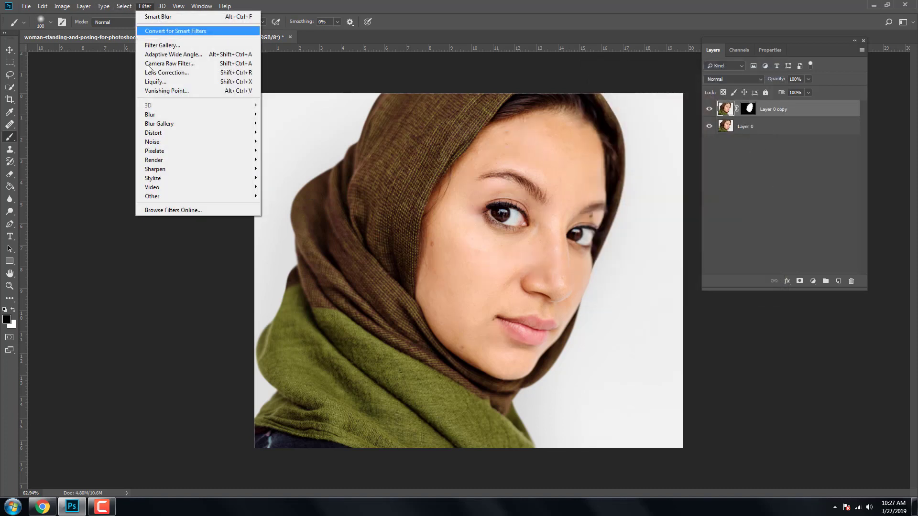
click(287, 205)
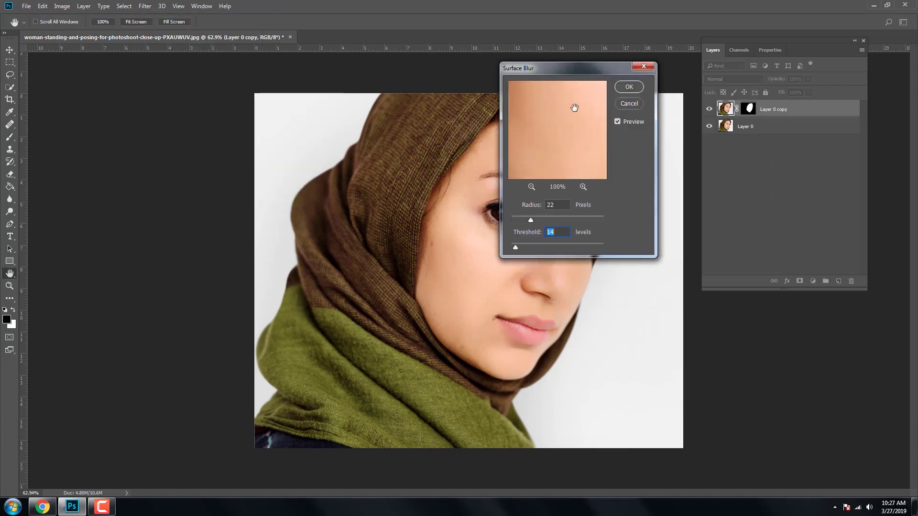
drag(561, 72, 757, 101)
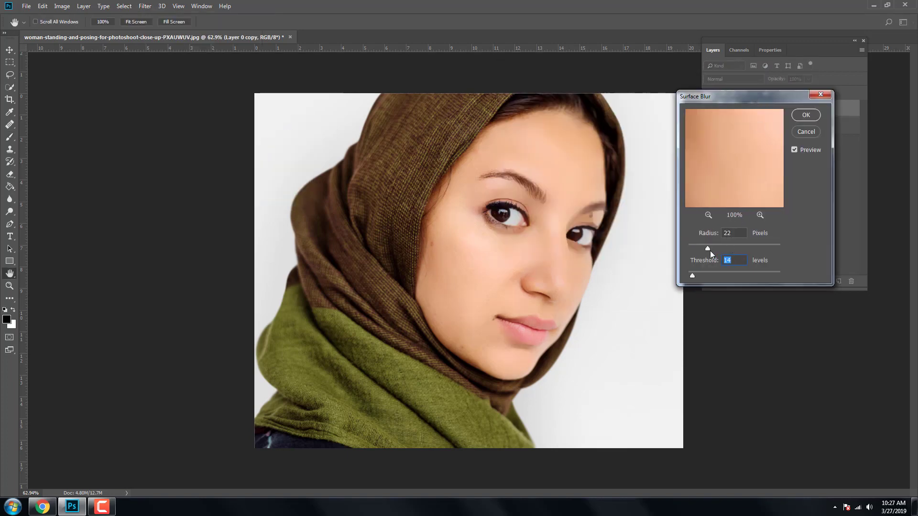
drag(703, 248, 692, 275)
click(805, 115)
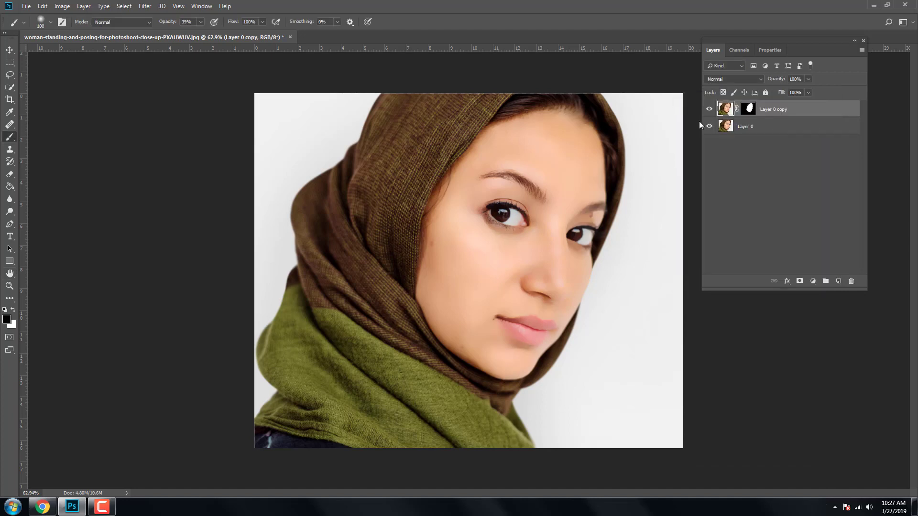
drag(808, 79, 802, 93)
Step: Set the face copy to 68% opacity and target its mask with a 45 px brush for the eyes
click(748, 109)
scroll(635, 233, up, 3)
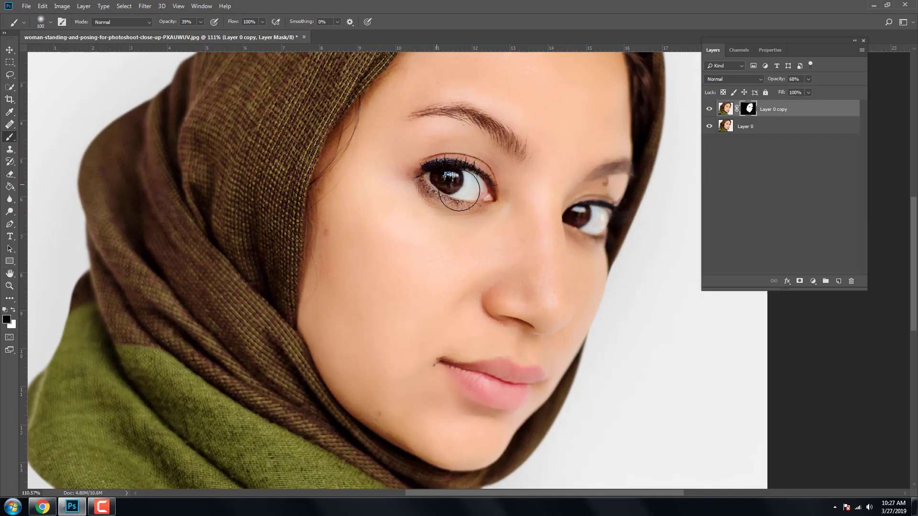
key(bracketleft)
key(bracketleft)
key(bracketleft)
scroll(544, 325, up, 3)
Step: Soften the nose, lip corners and jawline with the Blur tool at 50% strength
click(8, 203)
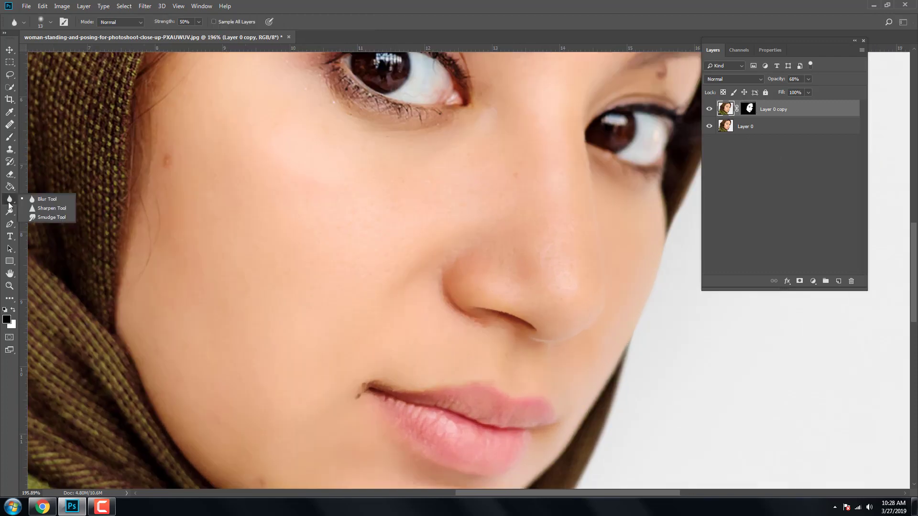
click(36, 200)
scroll(381, 368, up, 2)
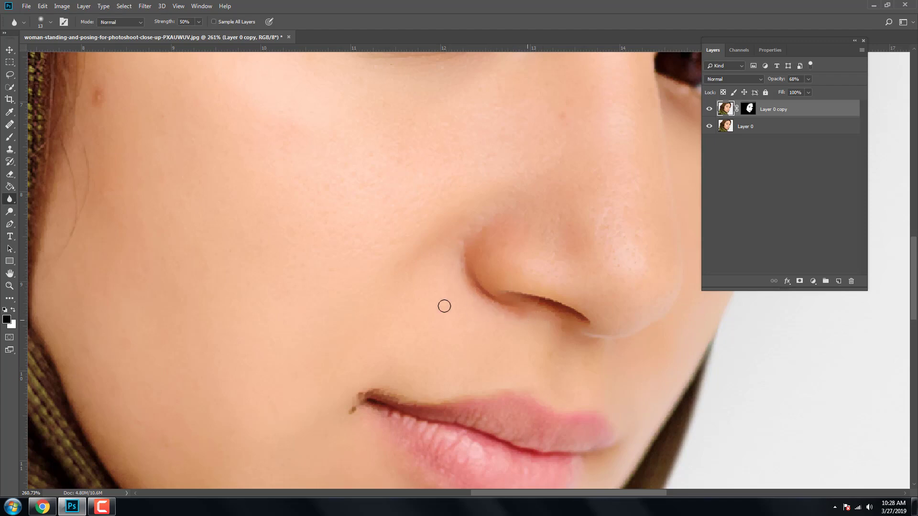
scroll(365, 373, right, 2)
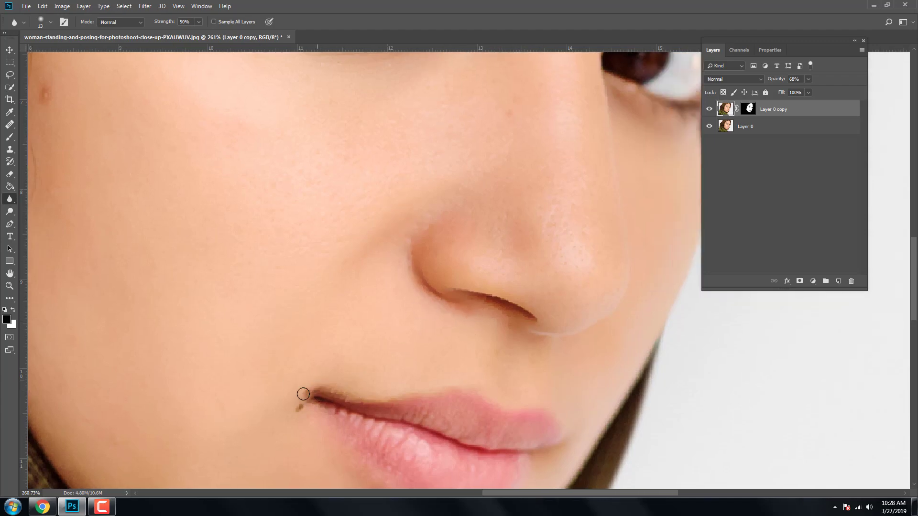
scroll(350, 393, down, 2)
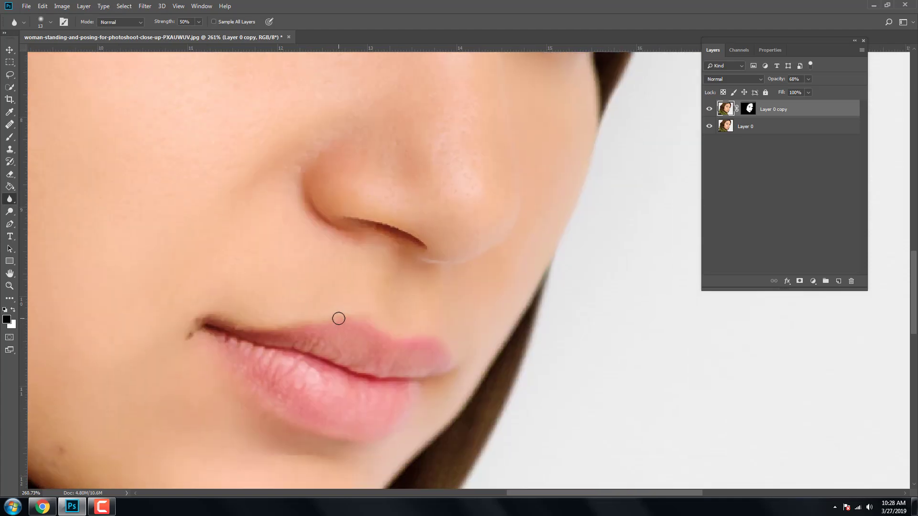
scroll(322, 321, up, 2)
scroll(332, 371, up, 2)
scroll(340, 352, down, 3)
scroll(341, 352, down, 2)
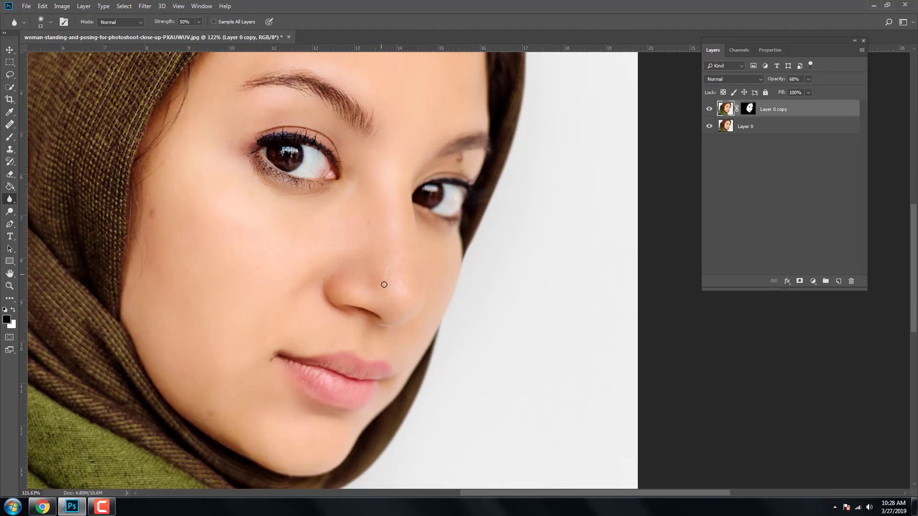
scroll(389, 278, up, 3)
scroll(247, 442, down, 3)
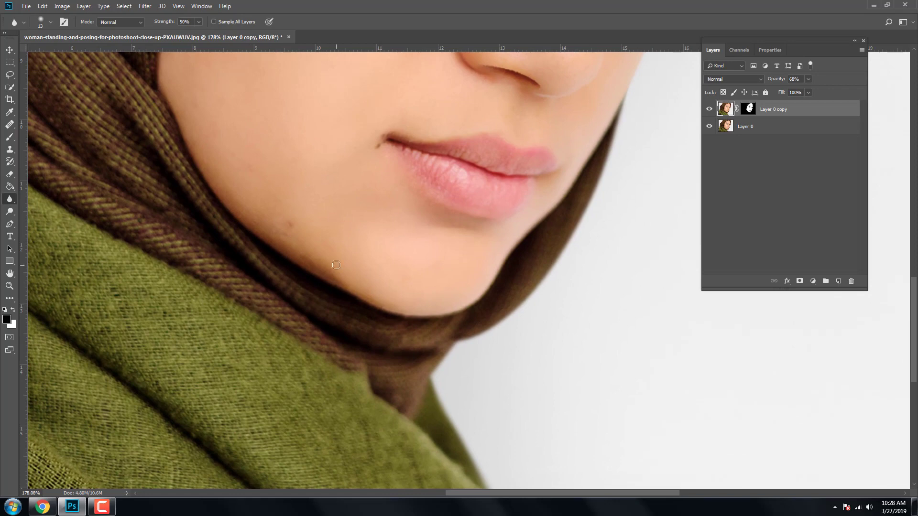
drag(298, 262, 315, 280)
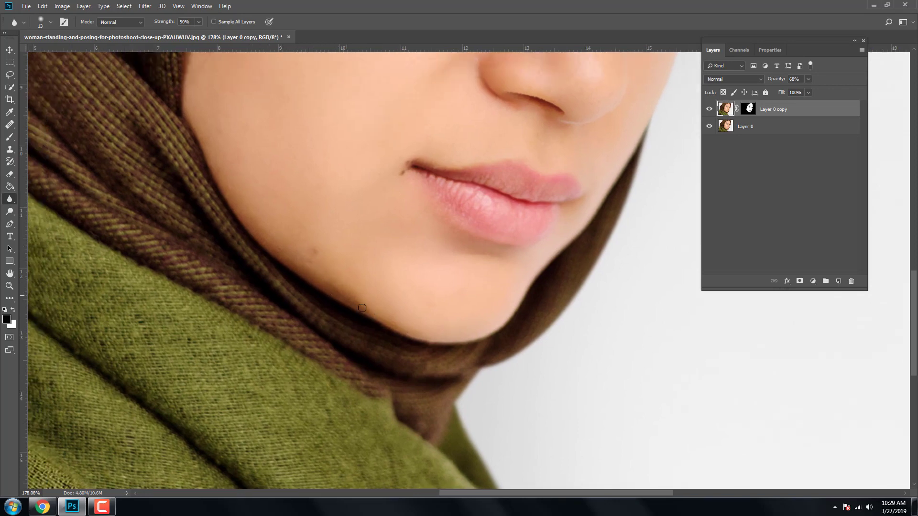
scroll(432, 264, up, 5)
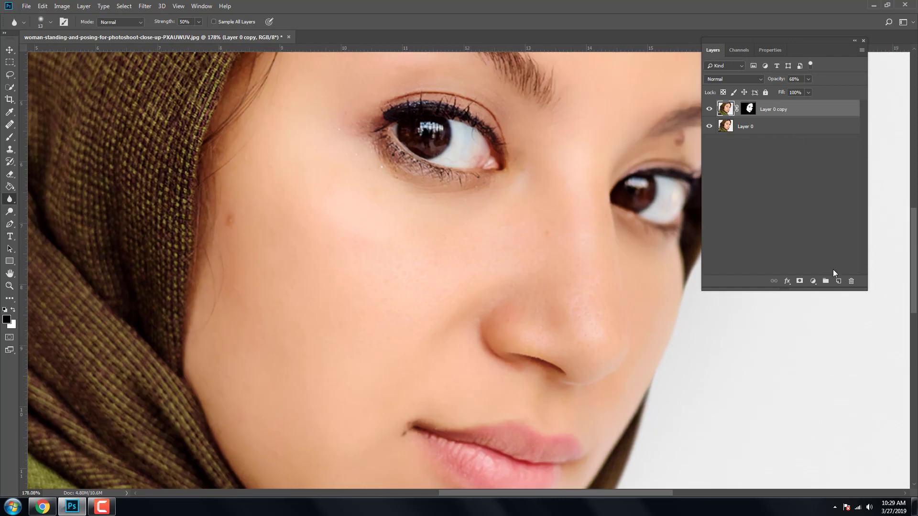
Step: Add a new empty layer above Layer 0 copy and choose the Spot Healing Brush
click(839, 282)
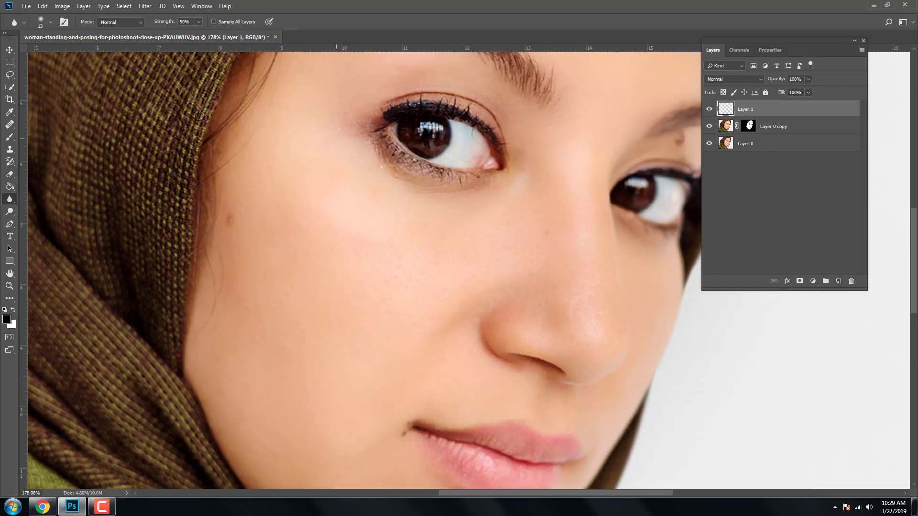
click(9, 124)
click(53, 133)
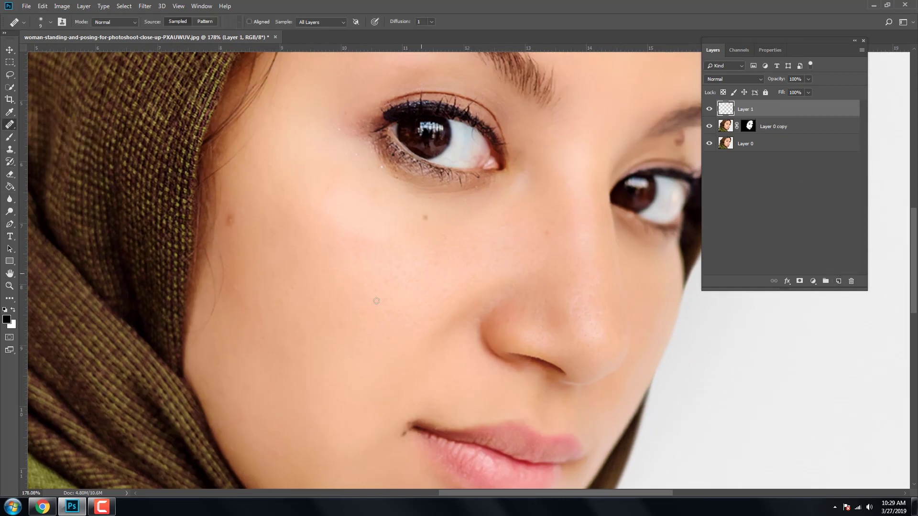
scroll(341, 232, up, 2)
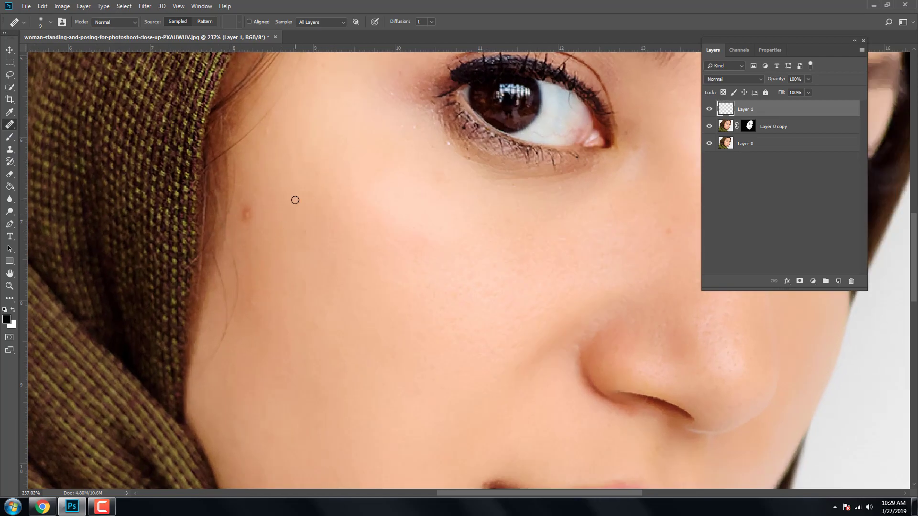
scroll(297, 201, up, 5)
scroll(345, 181, right, 3)
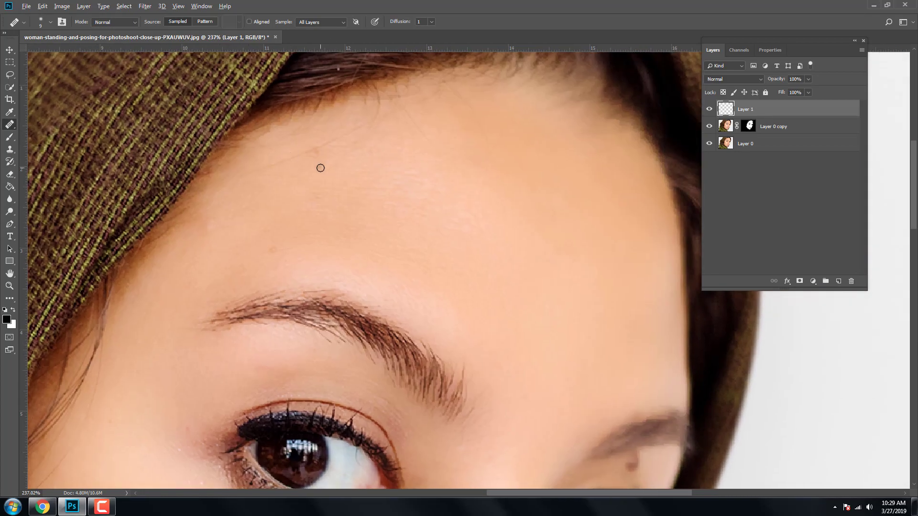
scroll(363, 151, left, 2)
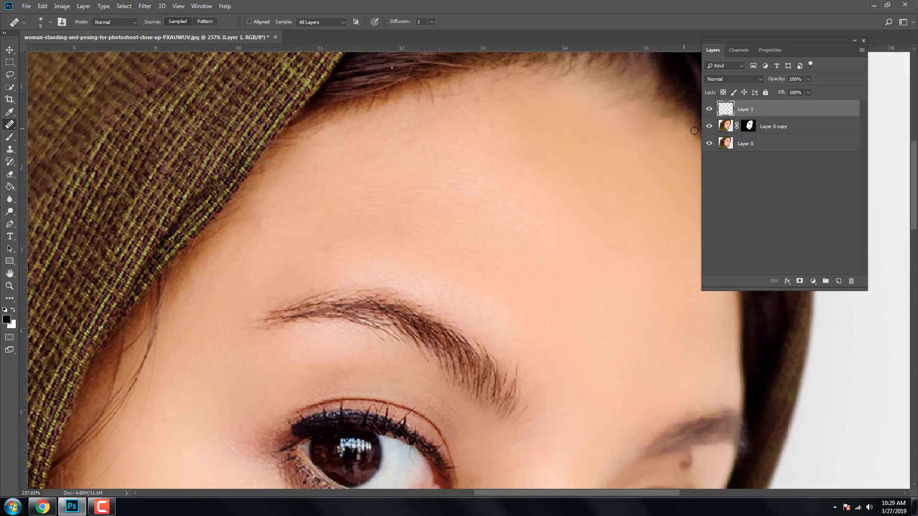
Step: Target Layer 0 copy's mask with a soft brush and zoom in on the forehead
click(749, 126)
key(b)
scroll(164, 262, down, 2)
scroll(164, 262, left, 1)
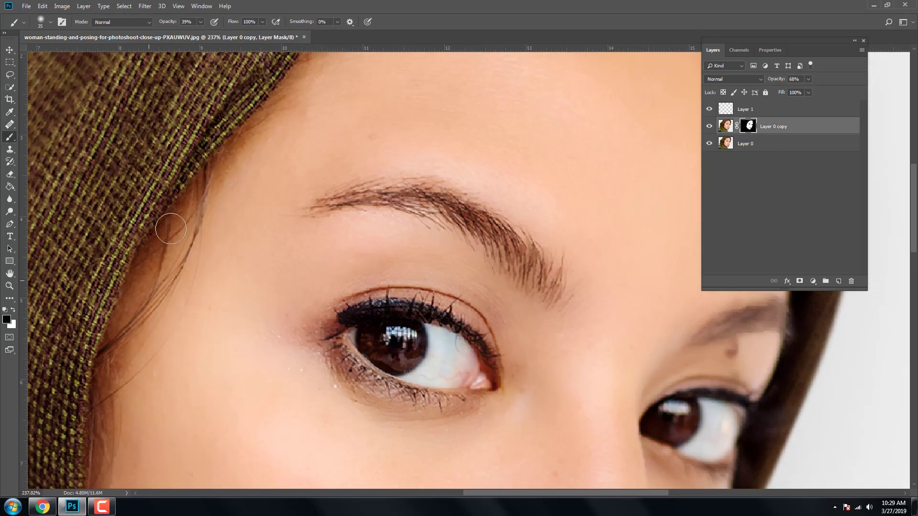
scroll(191, 215, down, 1)
scroll(133, 277, down, 1)
scroll(132, 295, down, 1)
scroll(153, 272, down, 2)
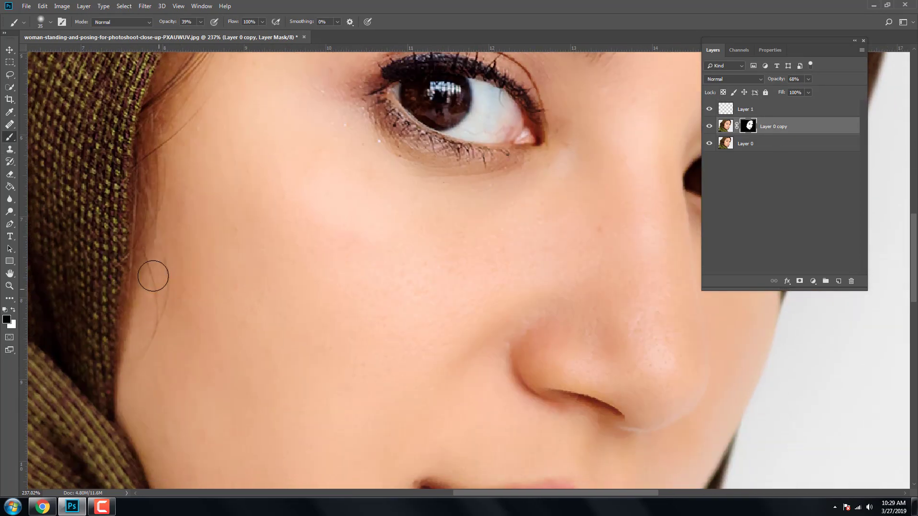
scroll(238, 338, up, 6)
scroll(431, 239, up, 2)
scroll(635, 129, right, 3)
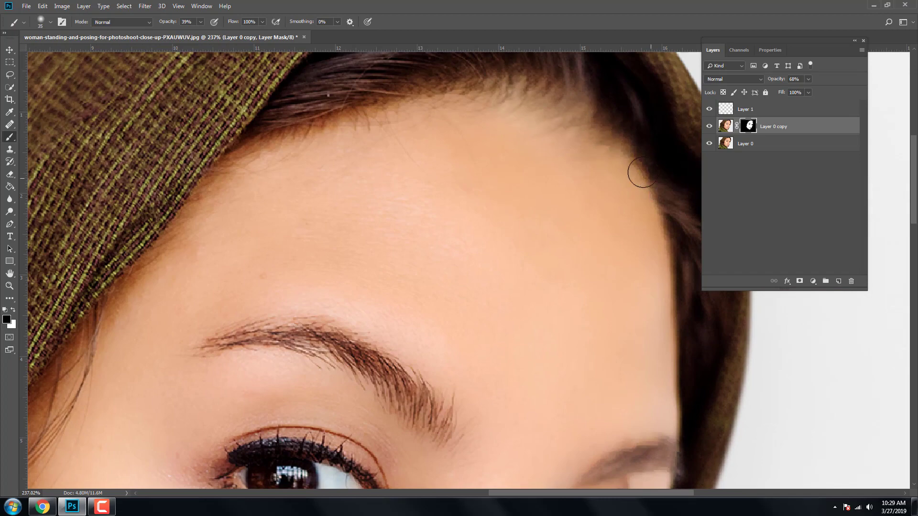
scroll(497, 268, right, 3)
scroll(498, 269, down, 4)
scroll(519, 307, up, 1)
scroll(519, 306, left, 2)
key(alt+bracketright)
scroll(519, 306, up, 1)
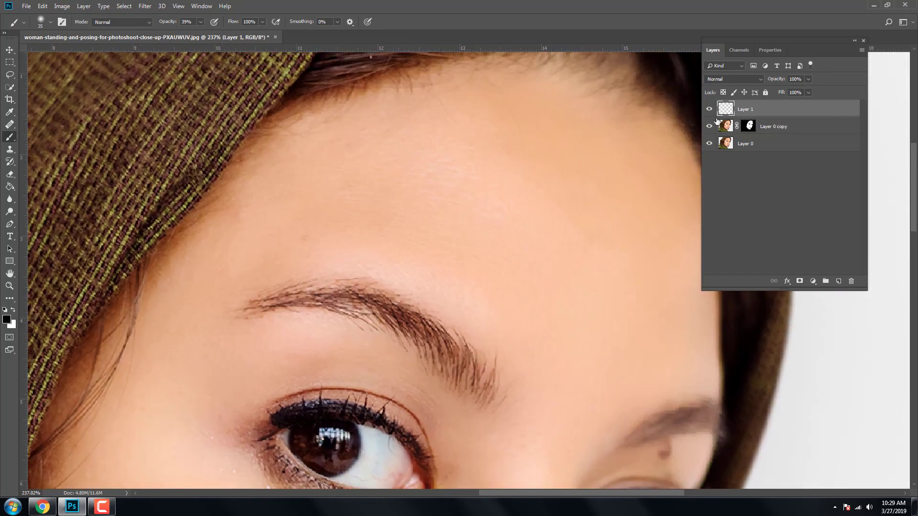
scroll(476, 312, up, 1)
scroll(277, 140, up, 1)
scroll(277, 140, down, 2)
scroll(361, 231, up, 3)
scroll(362, 231, up, 3)
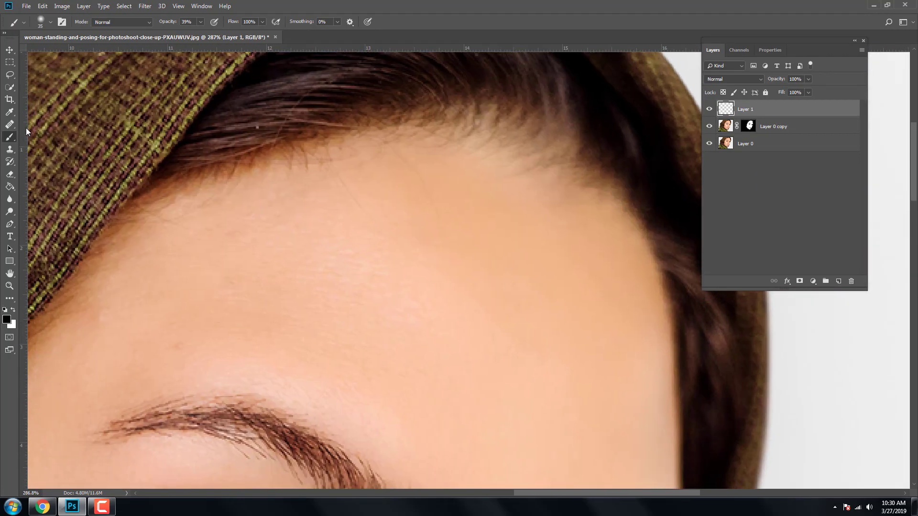
Step: Heal a stray hair strand beside the eye and smooth the skin under the lower lashes
key(j)
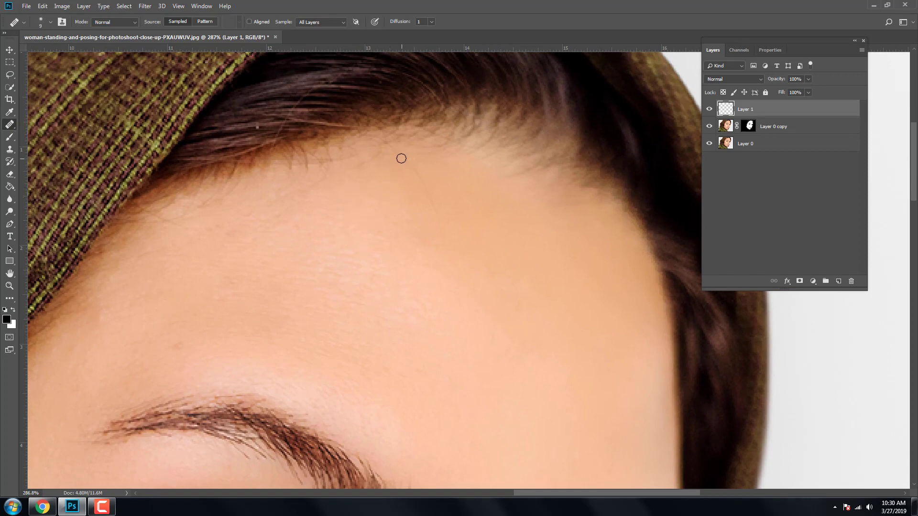
drag(367, 201, 421, 196)
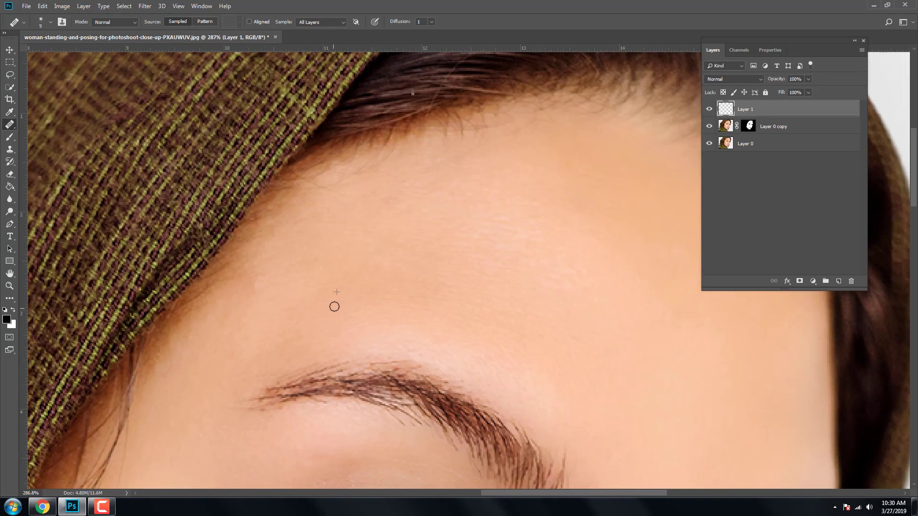
scroll(287, 239, down, 6)
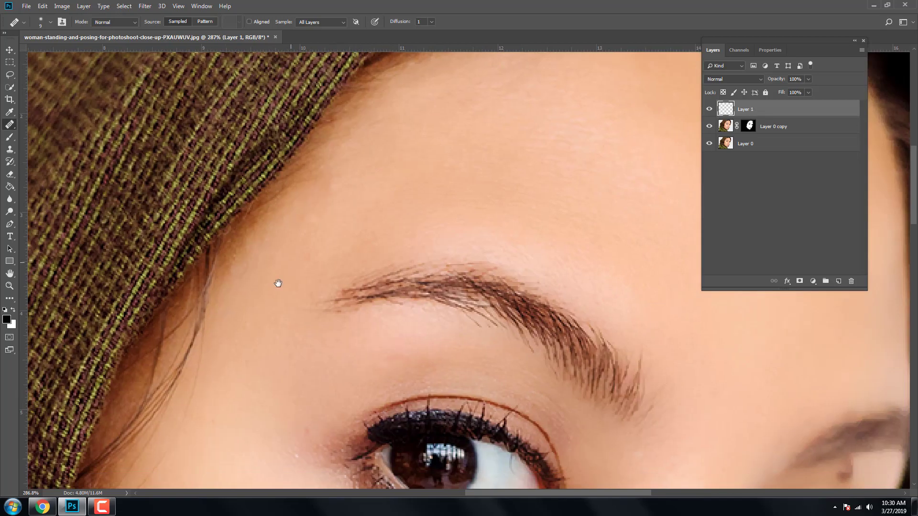
scroll(268, 311, left, 4)
drag(255, 313, 231, 336)
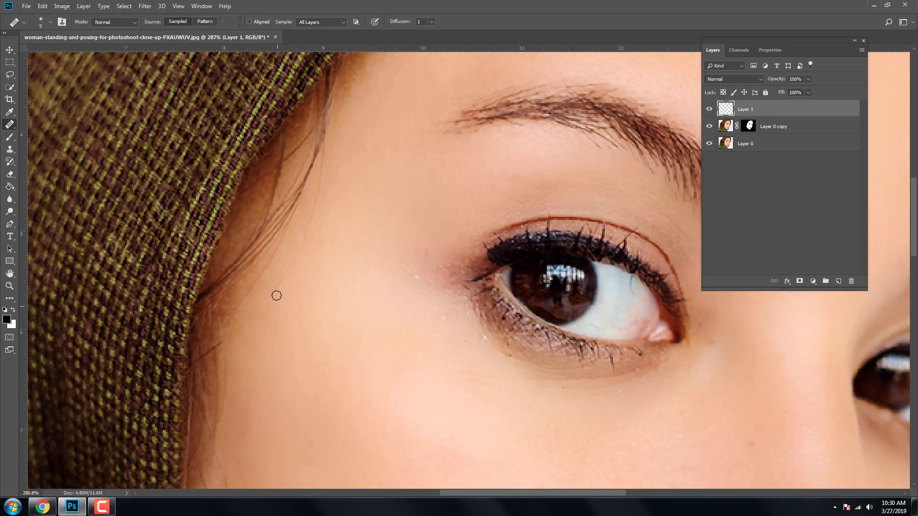
scroll(323, 224, up, 1)
scroll(327, 249, left, 1)
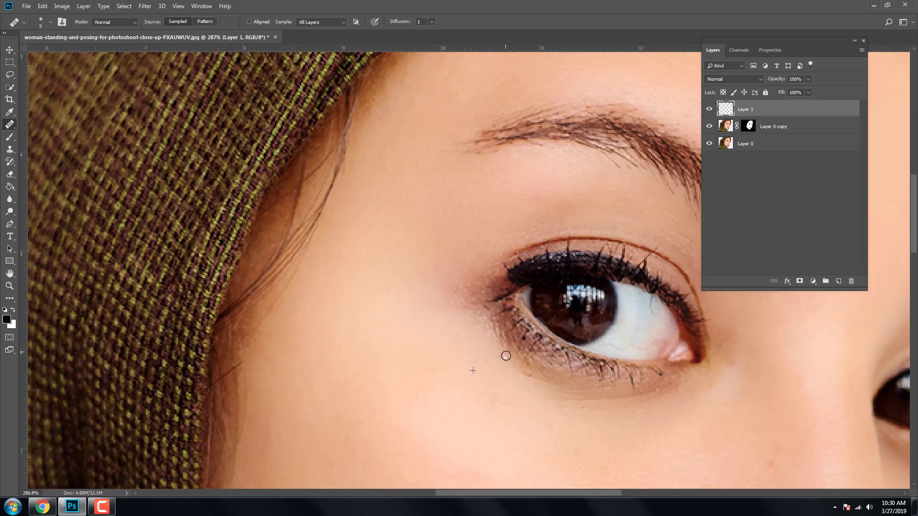
scroll(474, 365, down, 4)
scroll(474, 365, right, 2)
drag(587, 313, 535, 285)
scroll(535, 286, up, 1)
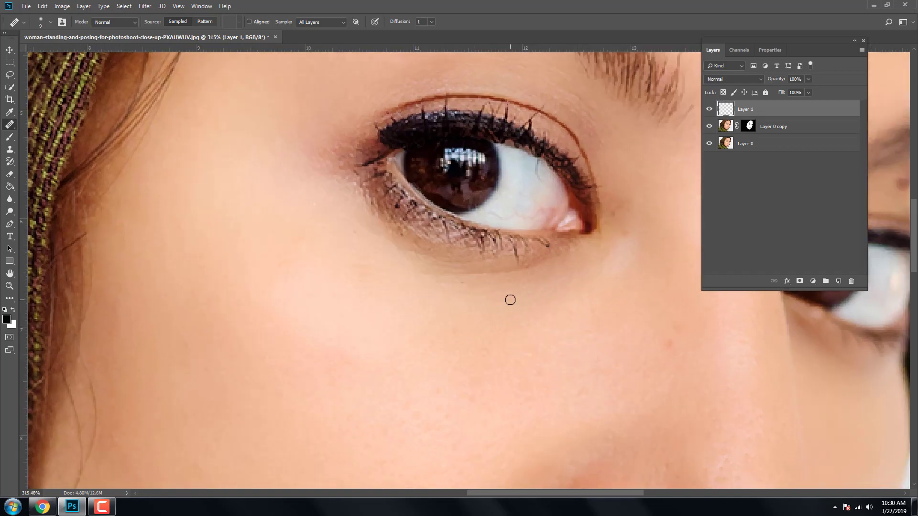
drag(446, 274, 522, 270)
scroll(416, 269, down, 15)
scroll(412, 273, up, 17)
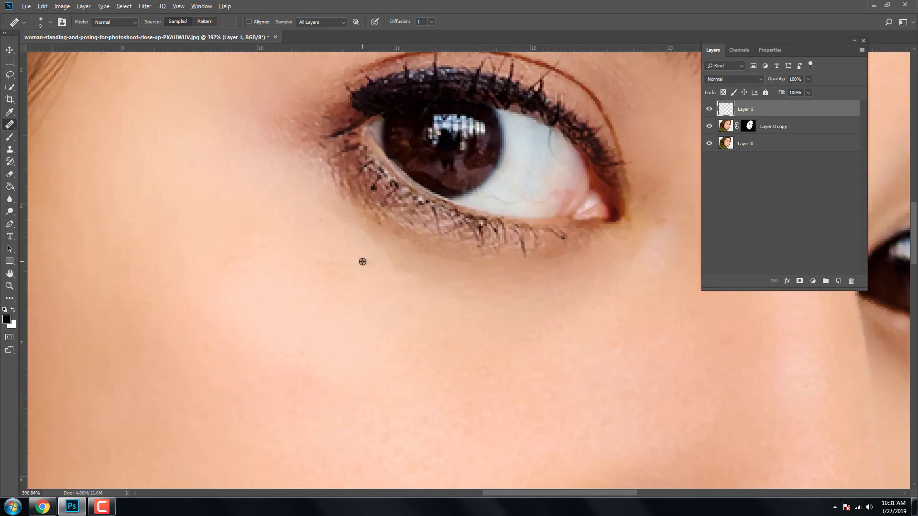
scroll(282, 184, down, 12)
key(alt+bracketleft)
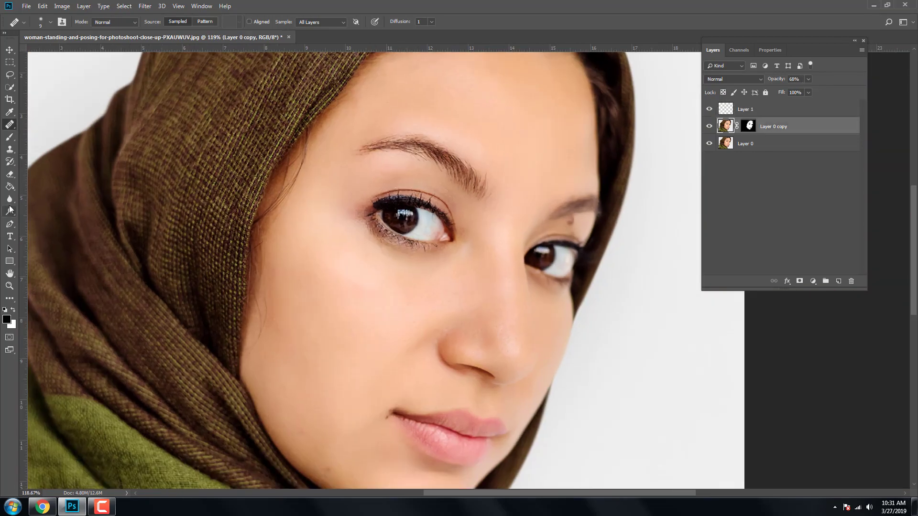
Step: On Layer 1, heal blemishes along the jawline and stray hairs at the eyebrow's outer tail
click(10, 199)
scroll(361, 220, up, 6)
scroll(381, 236, up, 5)
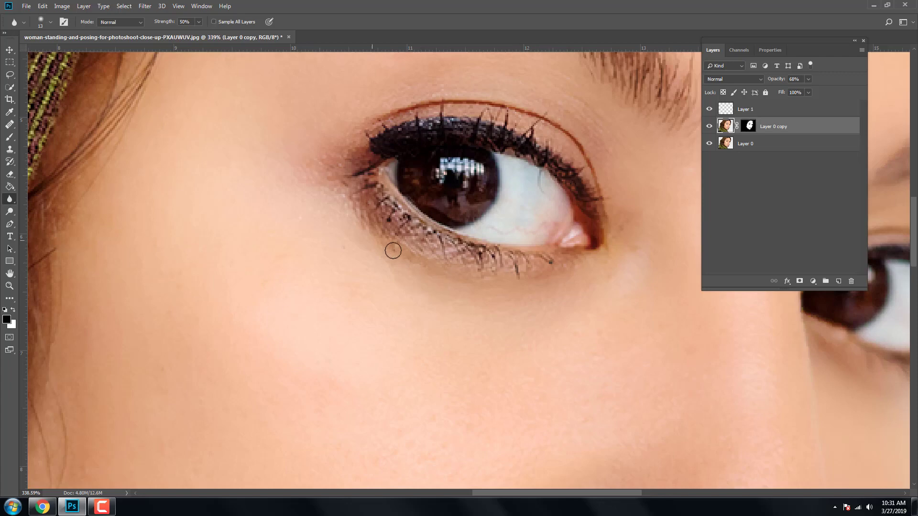
scroll(385, 245, down, 4)
scroll(363, 334, down, 6)
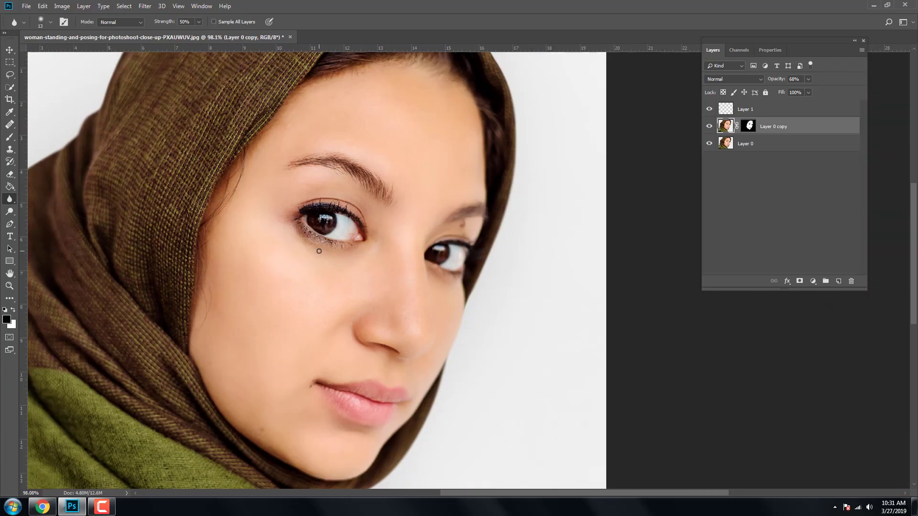
scroll(333, 412, up, 7)
click(738, 111)
key(j)
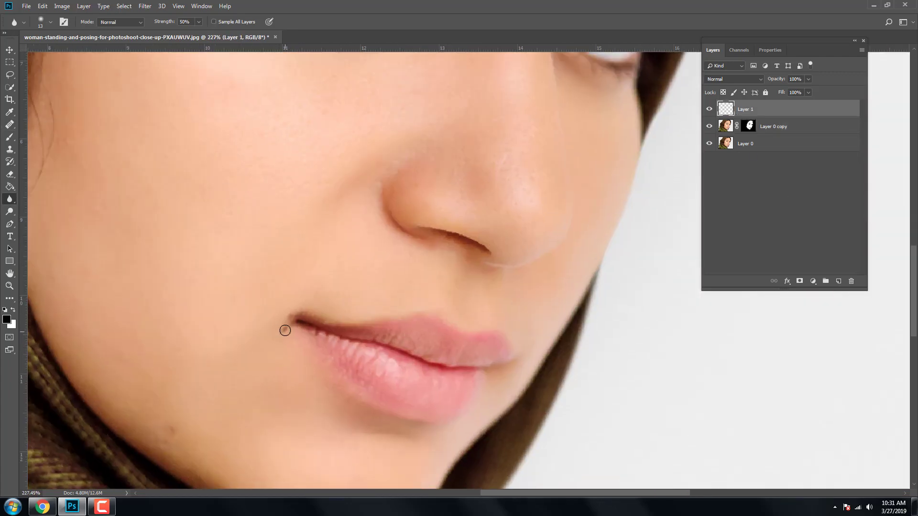
scroll(287, 315, up, 2)
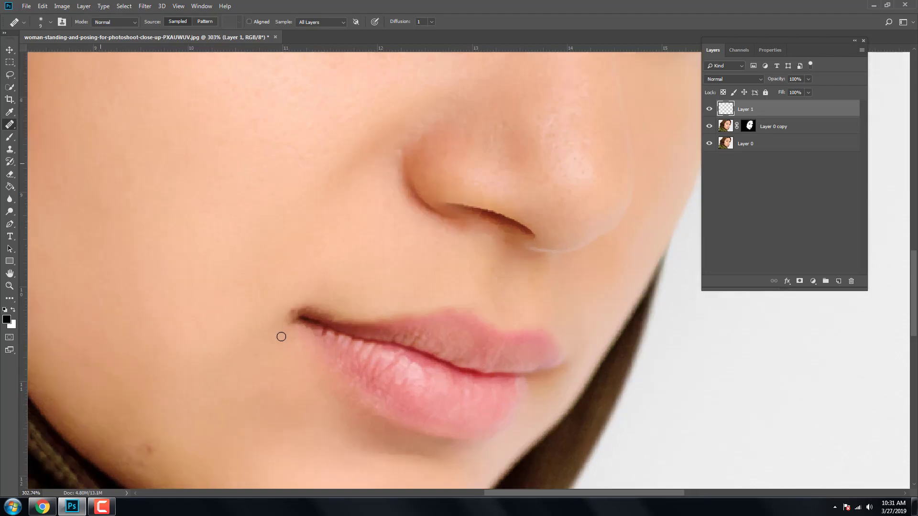
scroll(293, 306, up, 2)
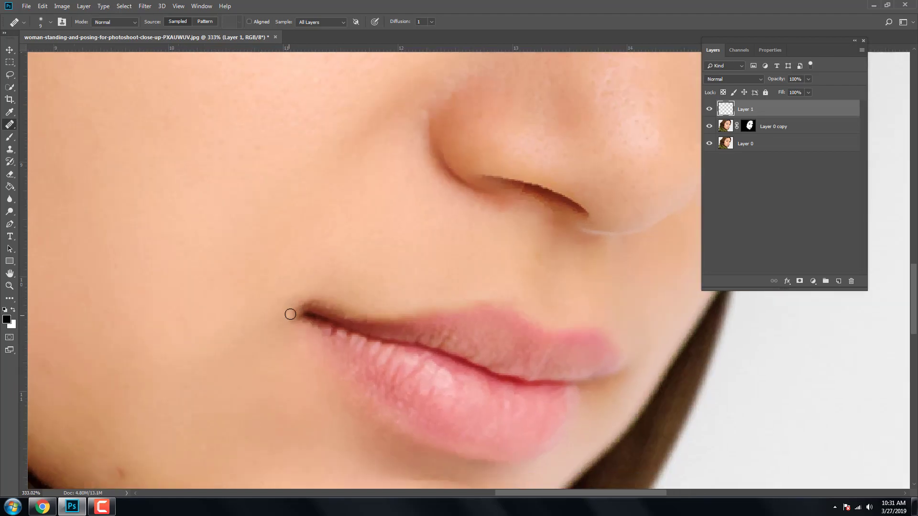
scroll(364, 334, down, 5)
scroll(271, 342, up, 5)
drag(272, 343, 256, 350)
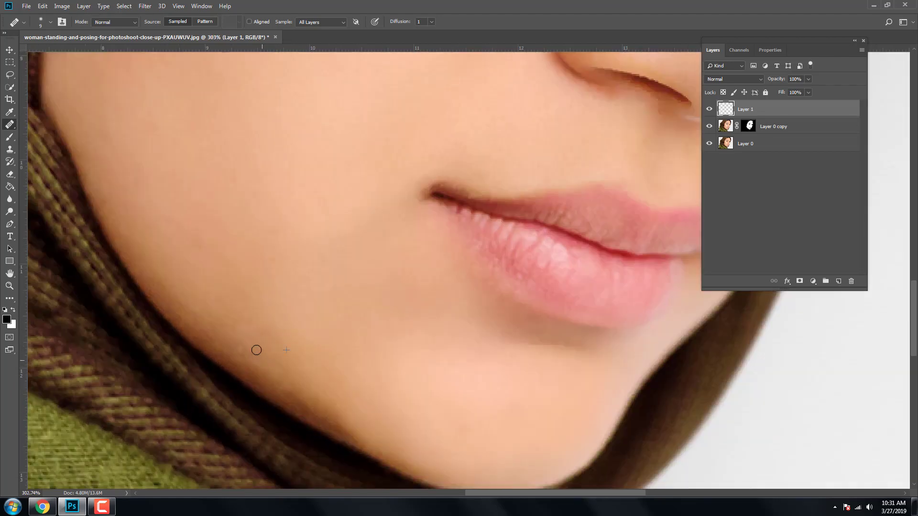
scroll(372, 375, down, 5)
scroll(382, 215, up, 3)
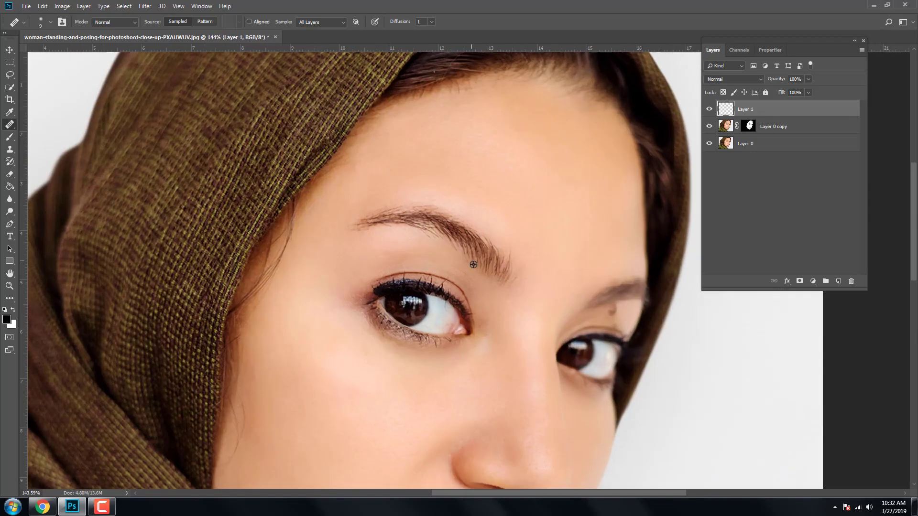
scroll(388, 210, up, 3)
scroll(406, 201, up, 2)
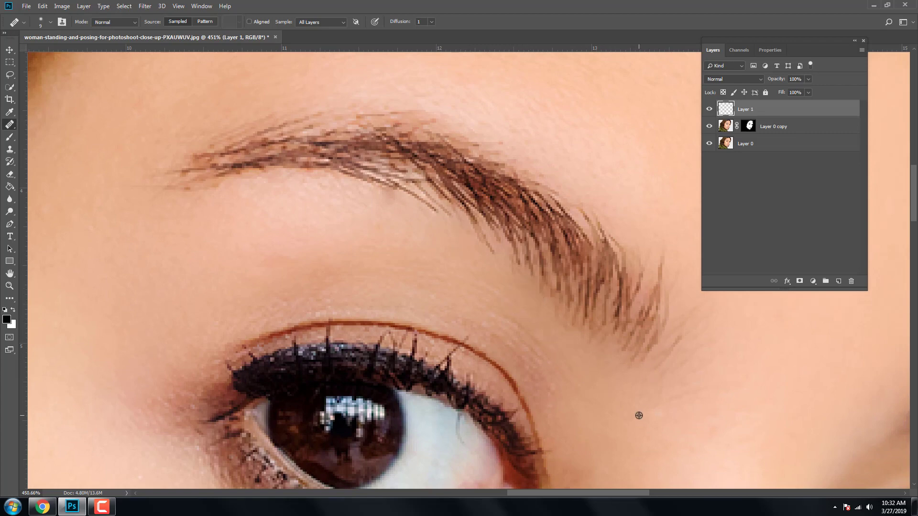
drag(699, 378, 605, 357)
drag(581, 323, 564, 340)
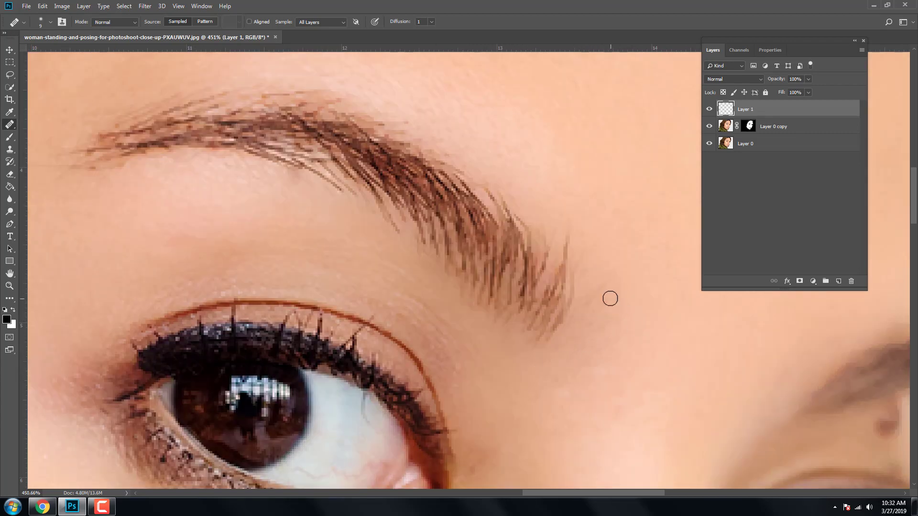
drag(566, 240, 563, 295)
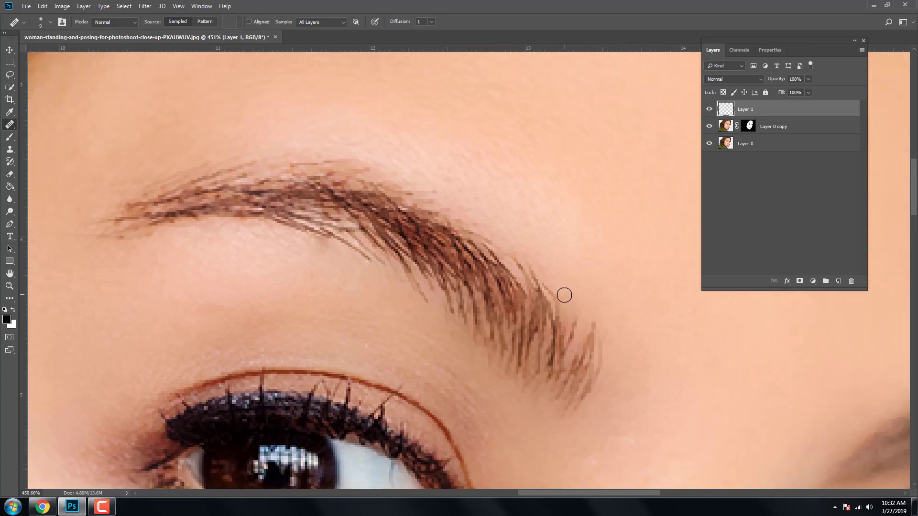
Step: Fit the face in the window, add another retouch layer, and heal the dark blemish under the eyebrow
key(ctrl+0)
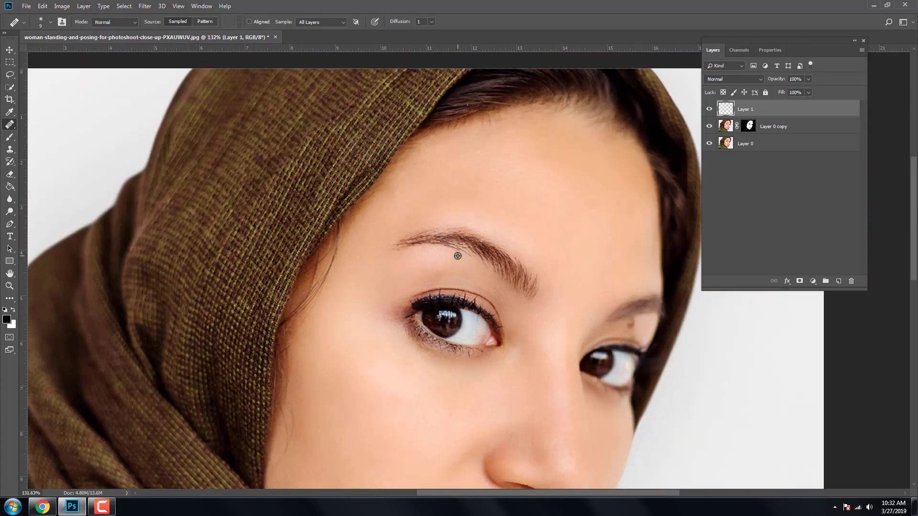
scroll(454, 245, up, 5)
key(ctrl+0)
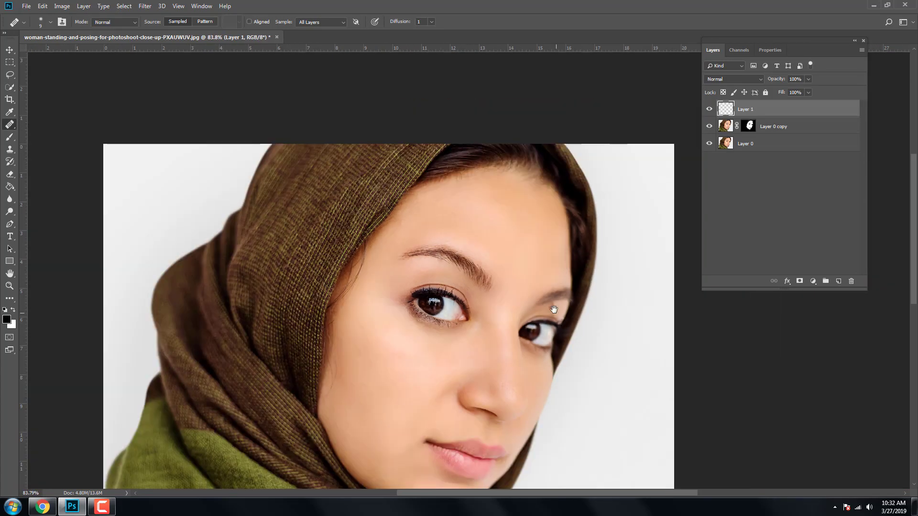
scroll(528, 250, up, 5)
scroll(529, 251, up, 2)
key(ctrl+shift+alt+n)
scroll(551, 249, up, 2)
scroll(551, 249, down, 2)
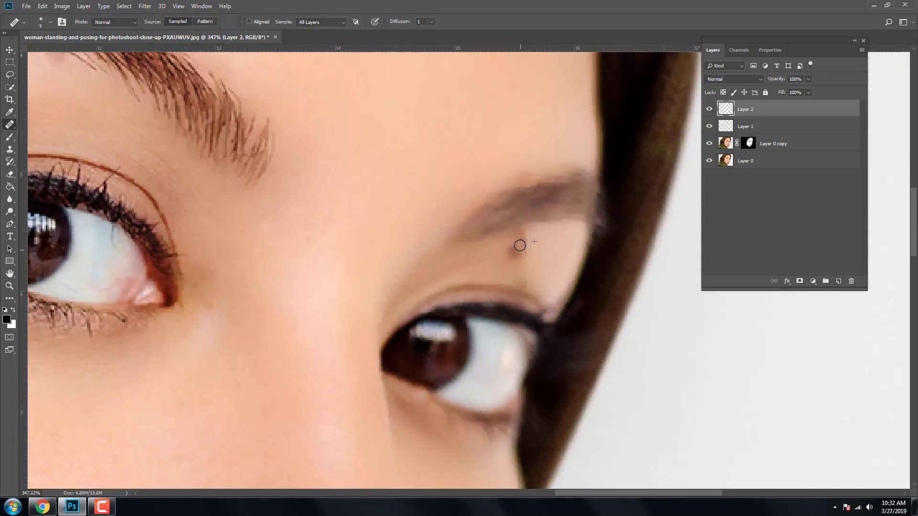
click(510, 249)
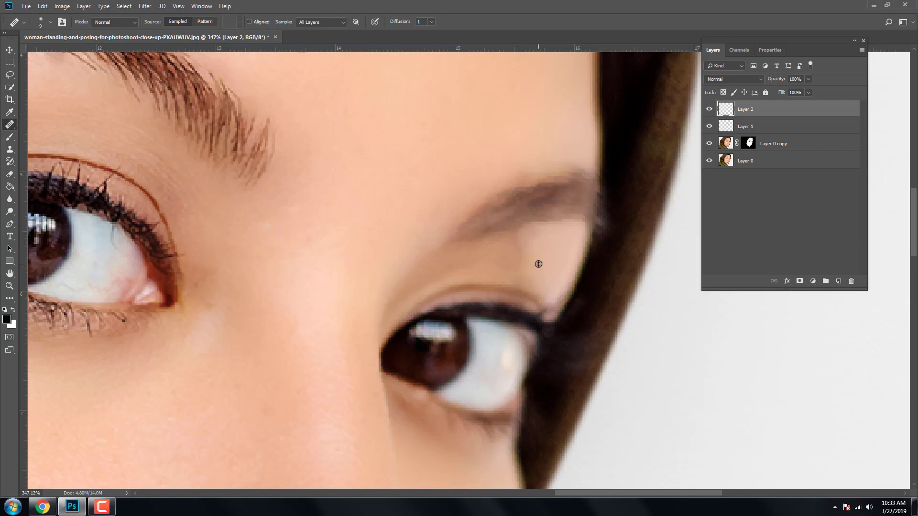
scroll(539, 233, down, 1)
scroll(693, 184, down, 5)
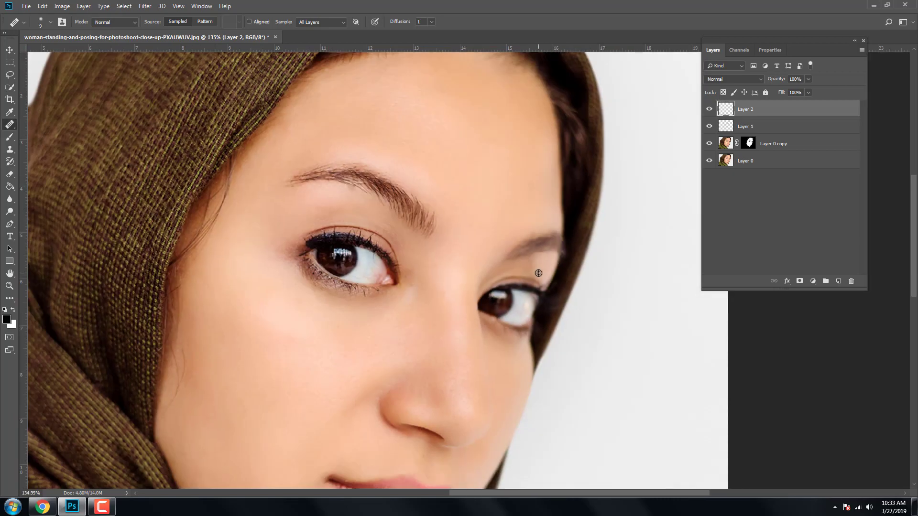
scroll(520, 246, up, 5)
scroll(550, 258, down, 5)
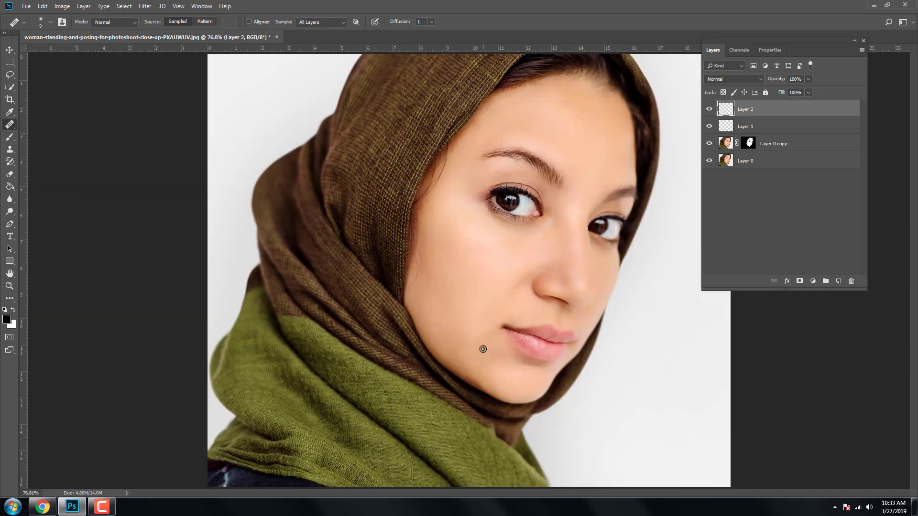
scroll(536, 257, up, 1)
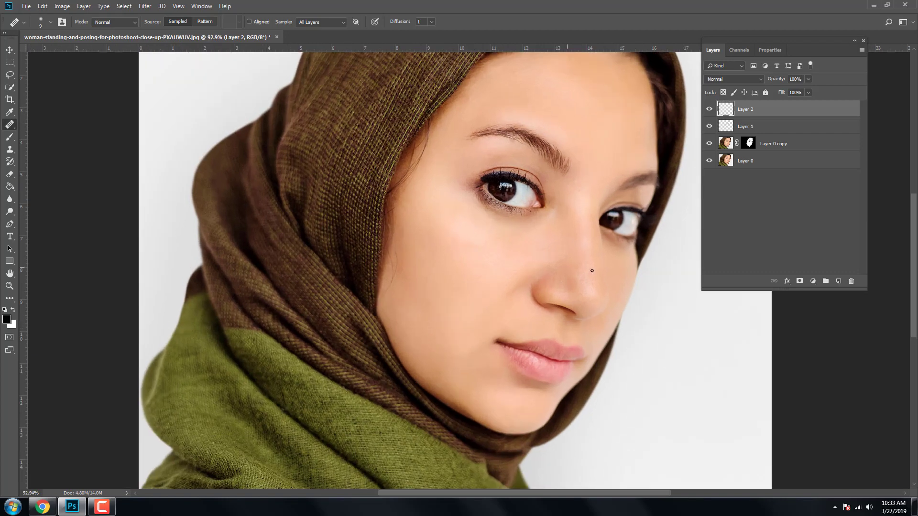
drag(585, 246, 576, 236)
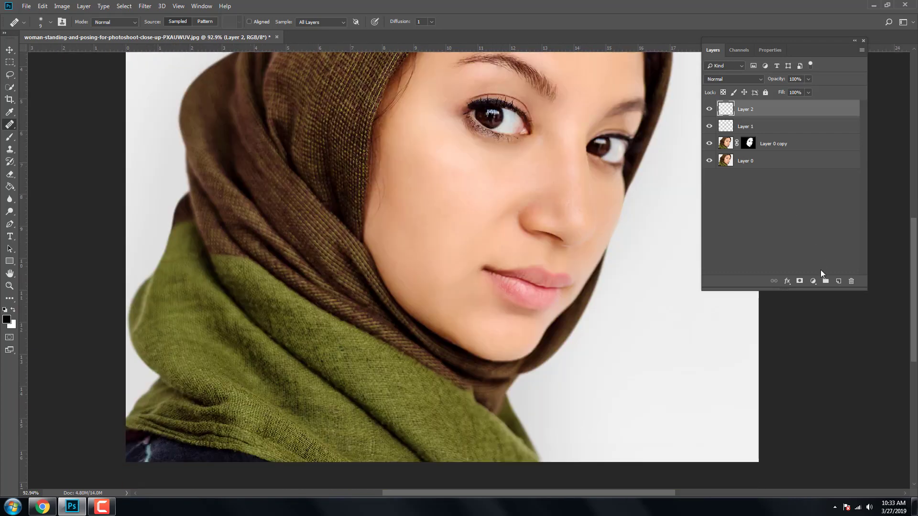
Step: Add a Curves adjustment that darkens RGB, boosts Red, and adjusts the Blue curve
click(813, 283)
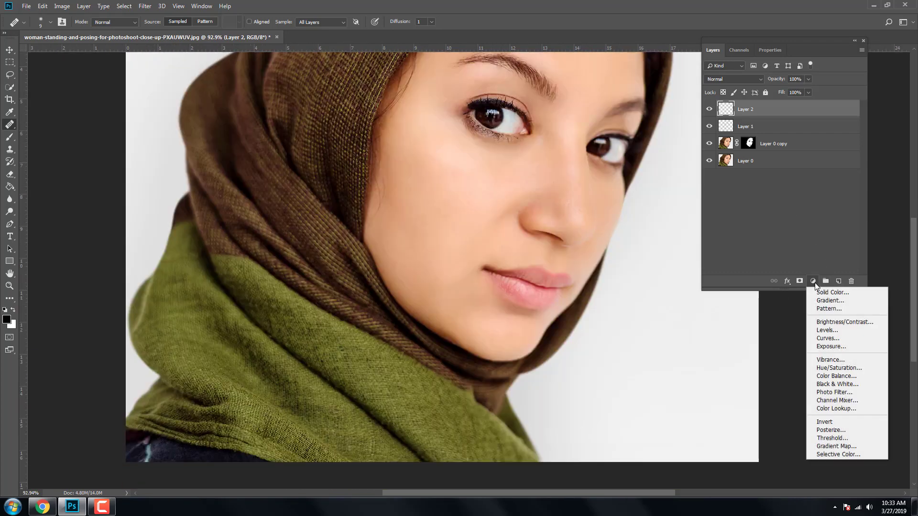
click(827, 338)
drag(790, 185, 797, 189)
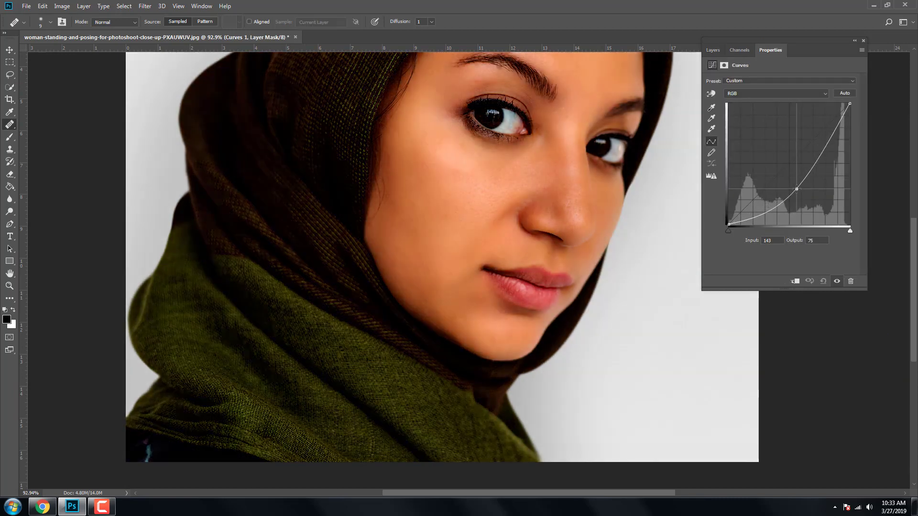
click(765, 93)
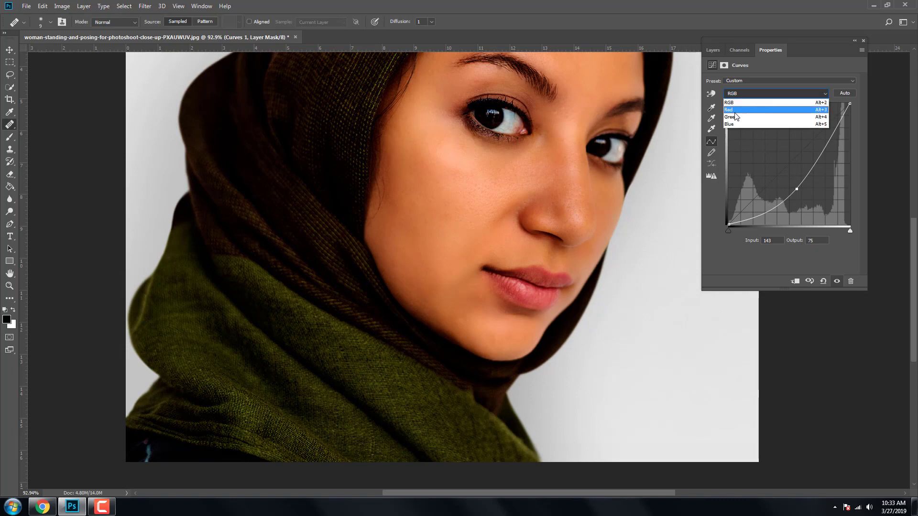
click(739, 107)
drag(780, 166, 771, 165)
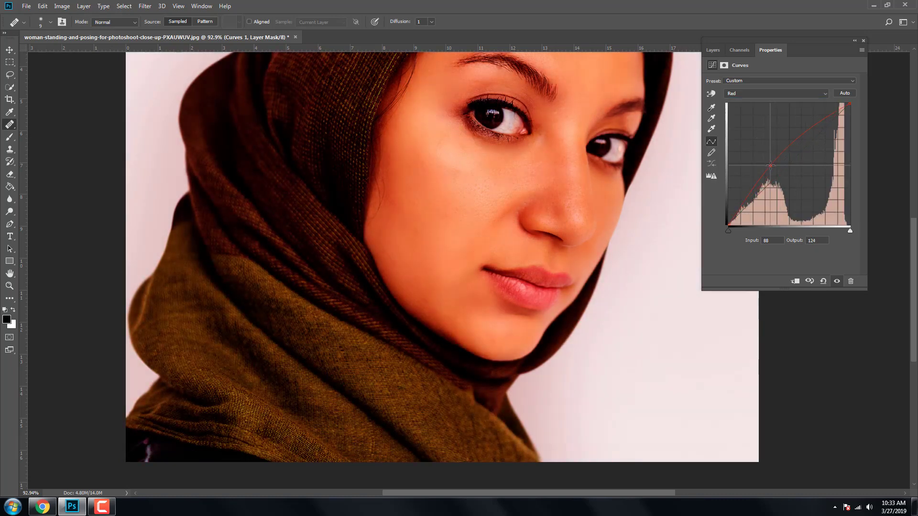
click(750, 94)
click(761, 120)
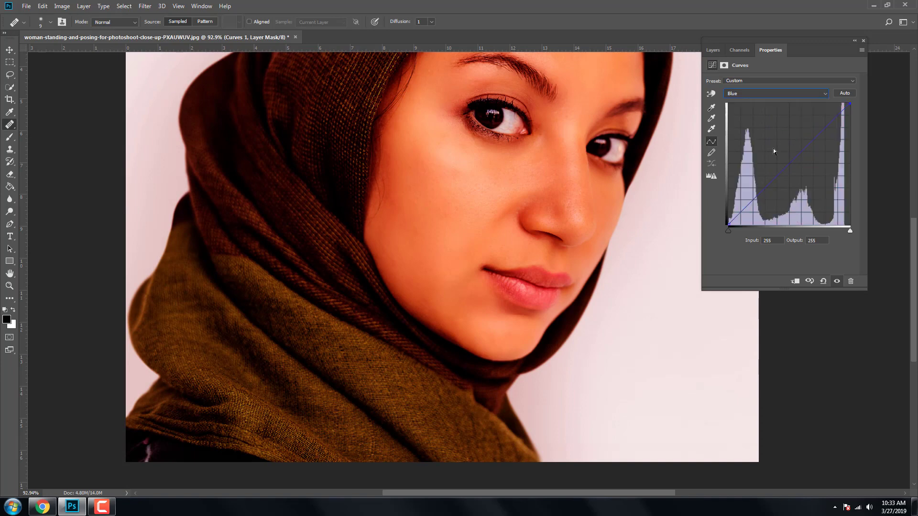
drag(780, 171, 776, 170)
Step: Rename the Curves layer to 'lips' and invert its mask to black
click(714, 50)
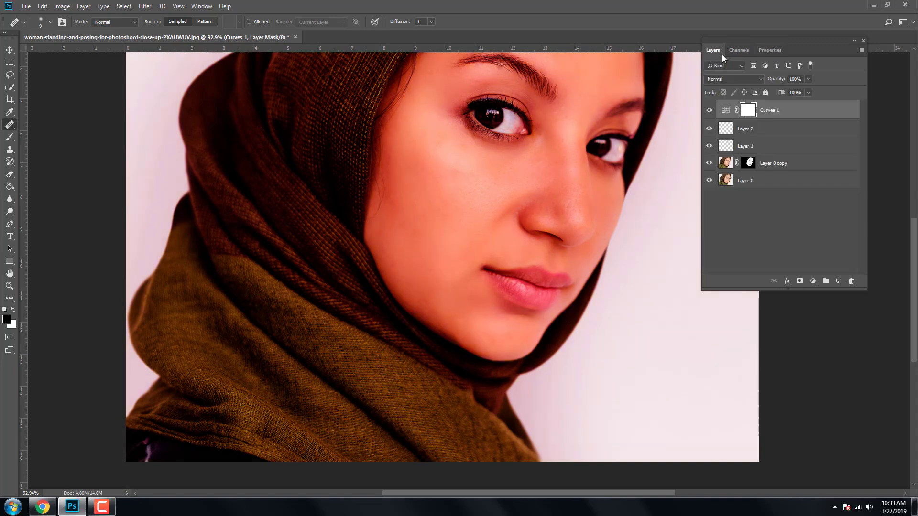
double_click(771, 111)
key(BackSpace)
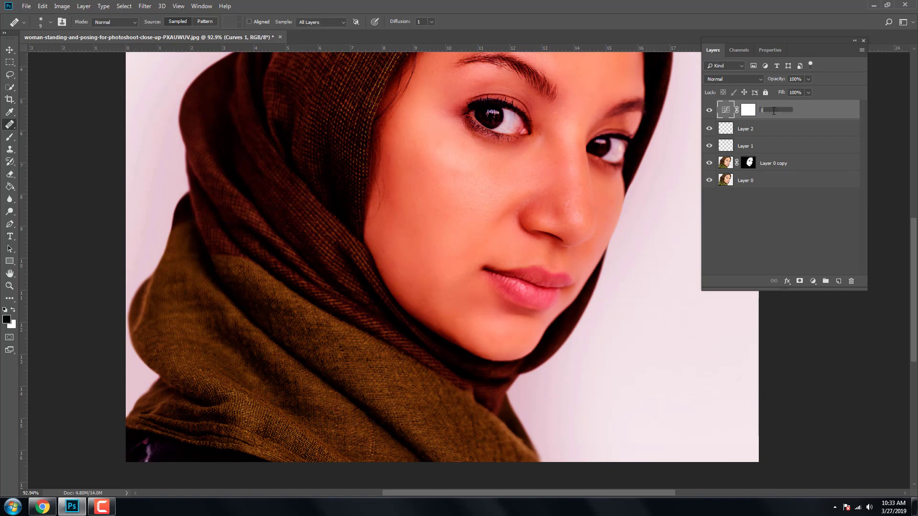
text(lips)
key(Return)
click(745, 114)
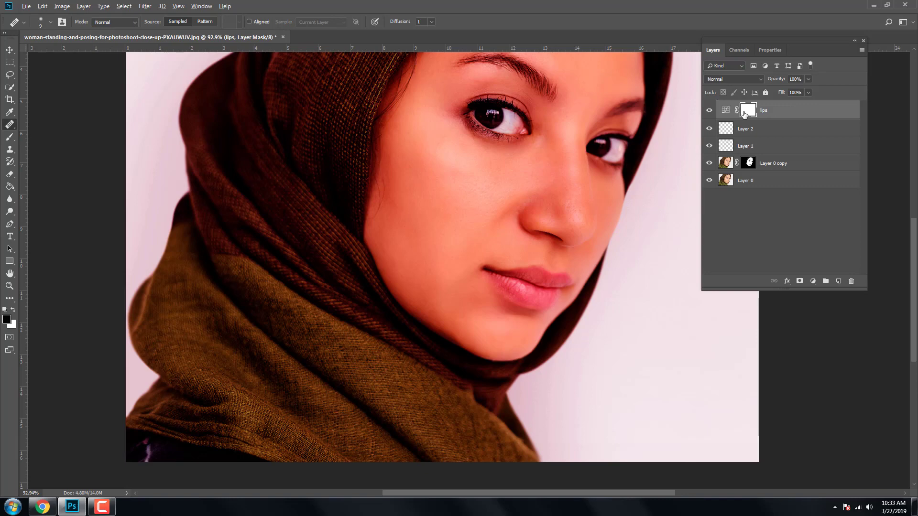
key(ctrl+i)
Step: Paint white onto the lips mask with a 33% opacity brush to reveal the red
click(10, 137)
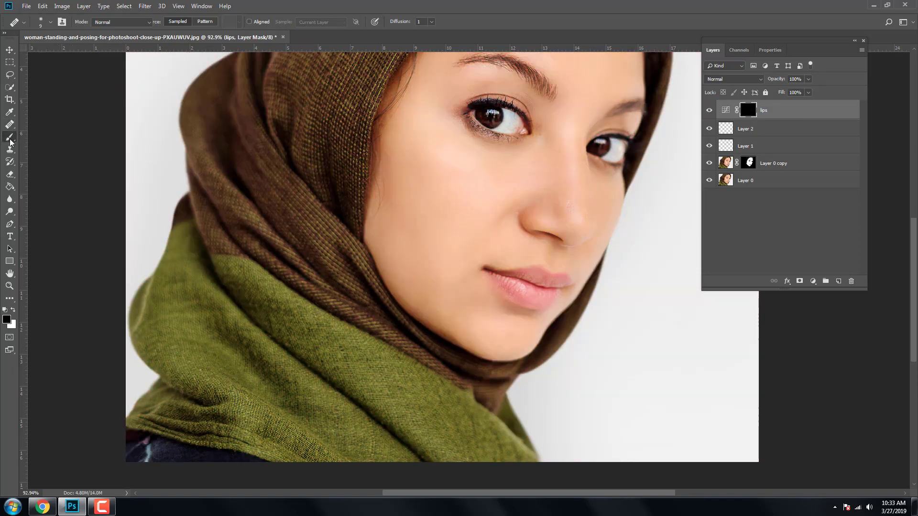
scroll(413, 318, up, 3)
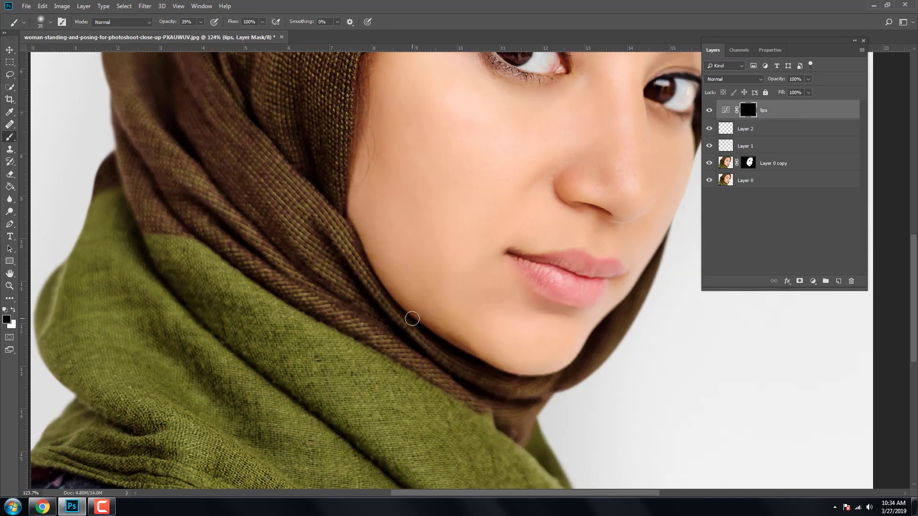
click(15, 311)
scroll(431, 303, up, 1)
scroll(522, 268, up, 2)
drag(584, 268, 517, 287)
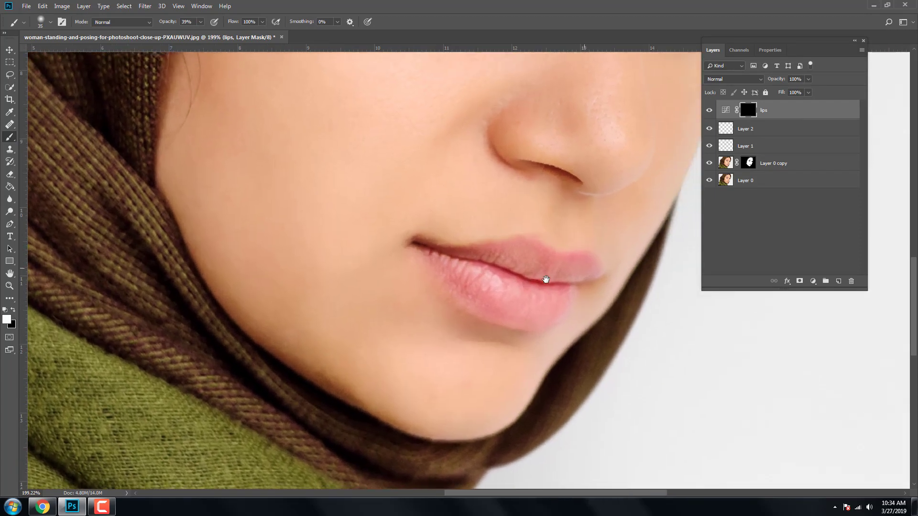
click(200, 24)
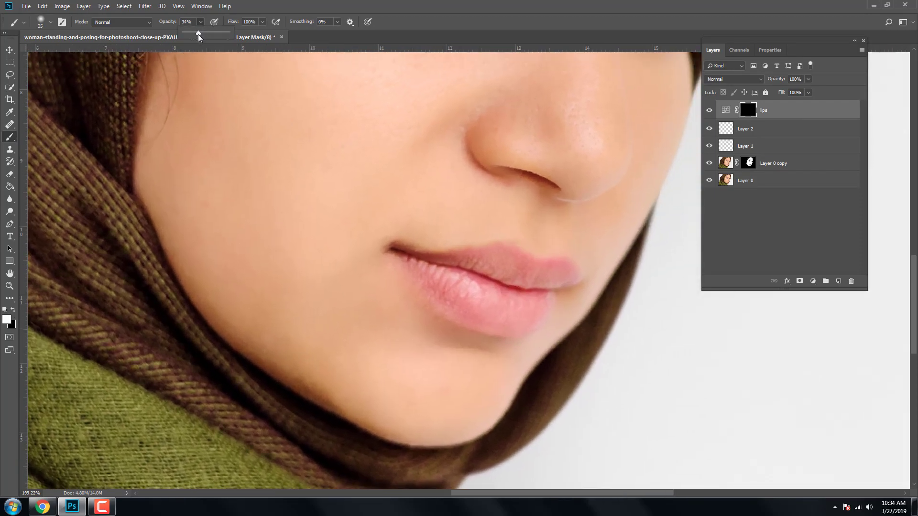
drag(199, 37, 197, 37)
scroll(486, 262, up, 1)
mouse_move(455, 300)
mouse_down()
mouse_move(439, 268)
mouse_move(502, 266)
mouse_up()
Step: Fill in the upper and lower lips on the mask with a size 20 brush
key(bracketleft)
key(bracketleft)
key(bracketleft)
drag(420, 293, 528, 337)
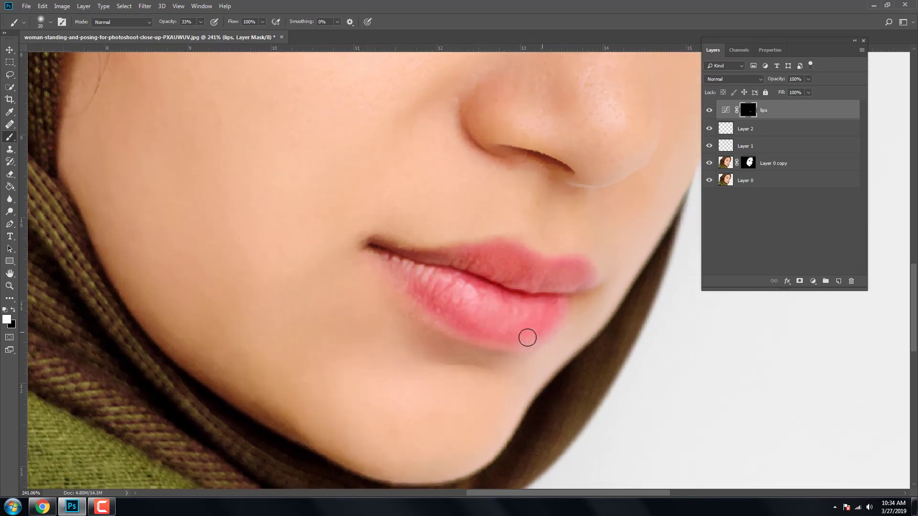
drag(373, 245, 551, 285)
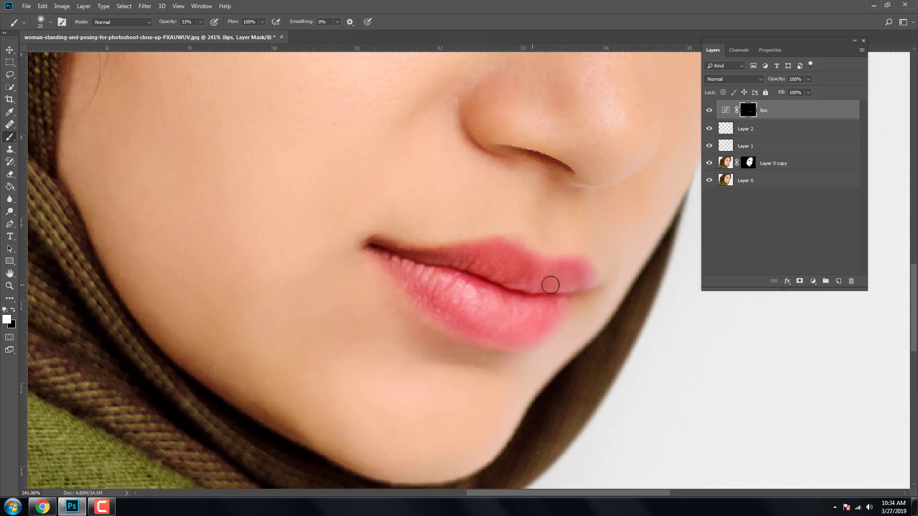
drag(426, 289, 515, 302)
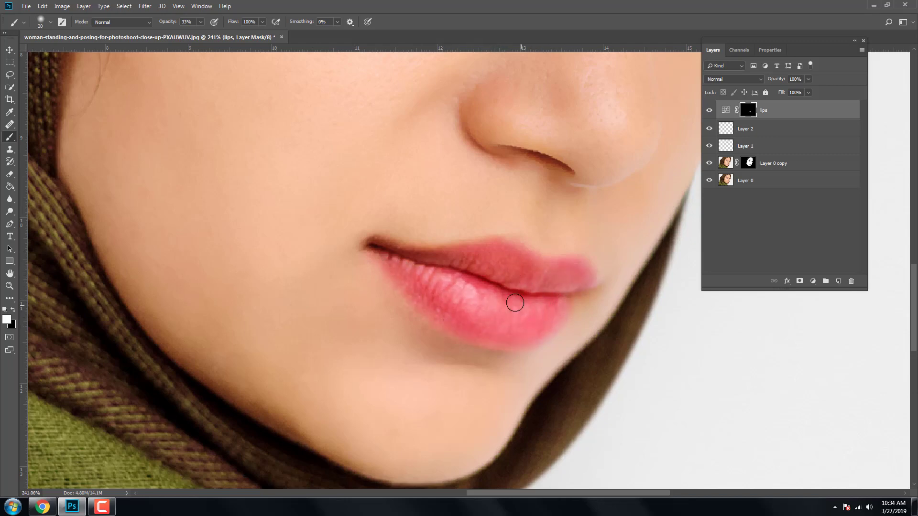
alt+scroll(468, 258, down, 5)
alt+scroll(519, 322, up, 5)
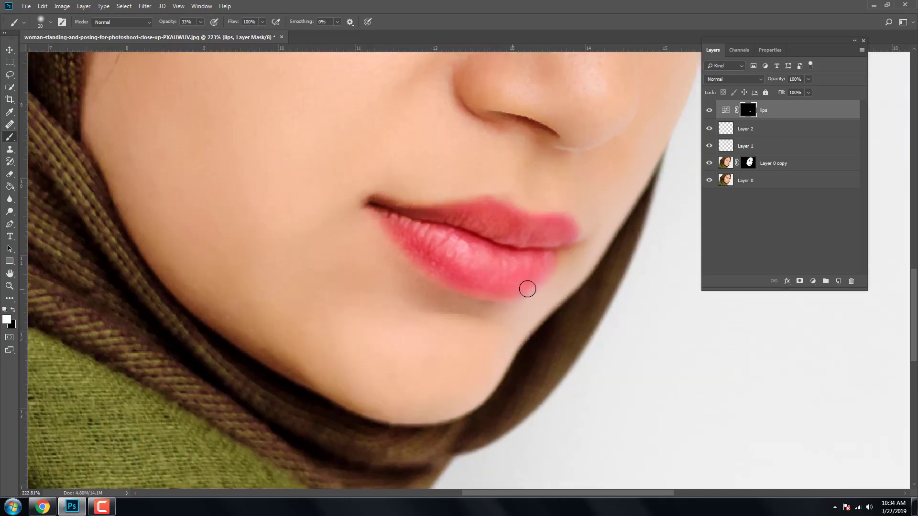
alt+scroll(572, 332, down, 5)
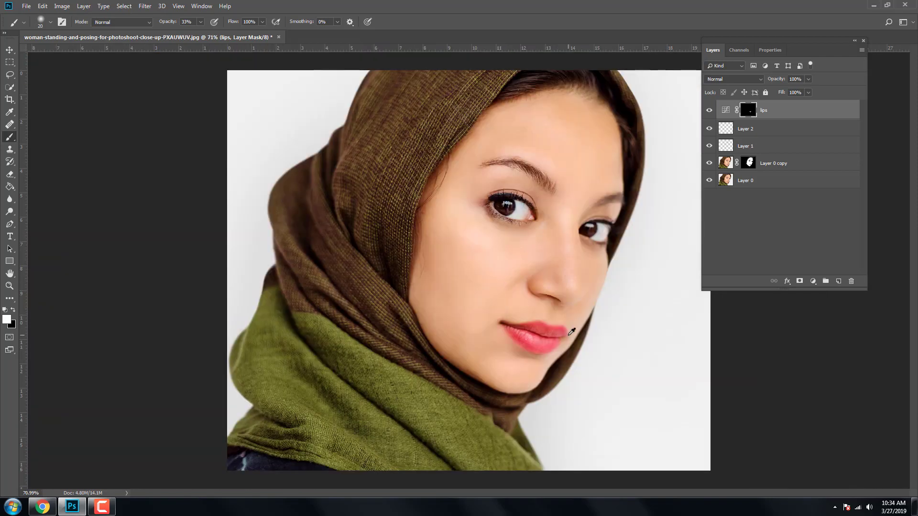
alt+scroll(563, 347, up, 1)
alt+scroll(564, 346, up, 1)
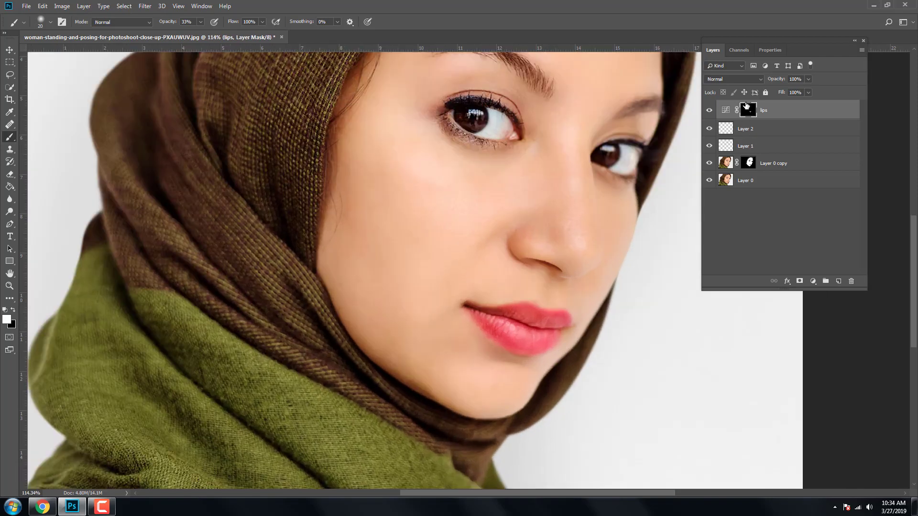
Step: Feather the lips mask by 0.3 px and set the layer opacity to 85%
click(764, 52)
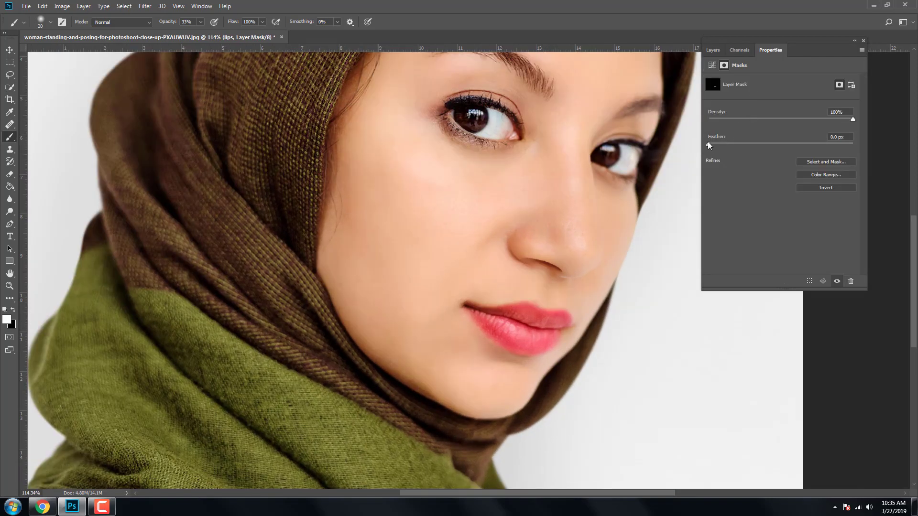
key(Return)
click(713, 50)
click(808, 79)
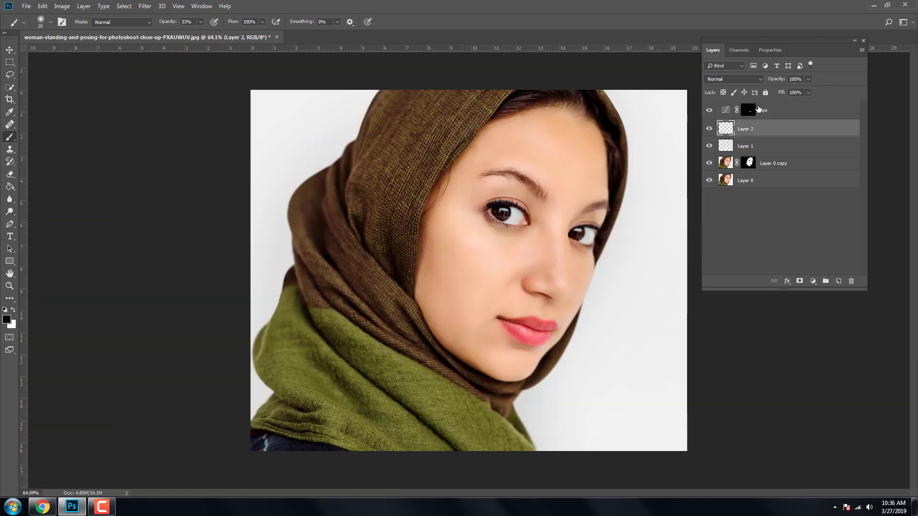
Step: Add a Levels adjustment layer that brightens the image midtones
click(758, 109)
click(812, 282)
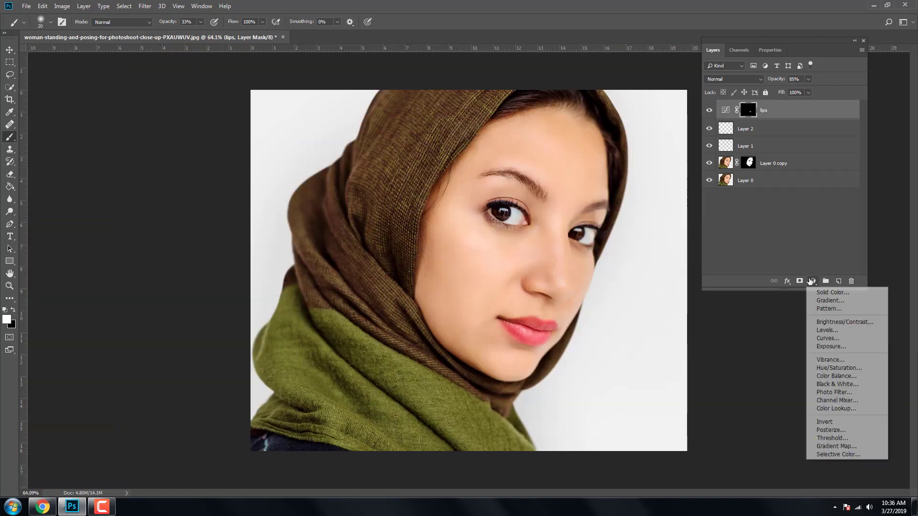
click(827, 331)
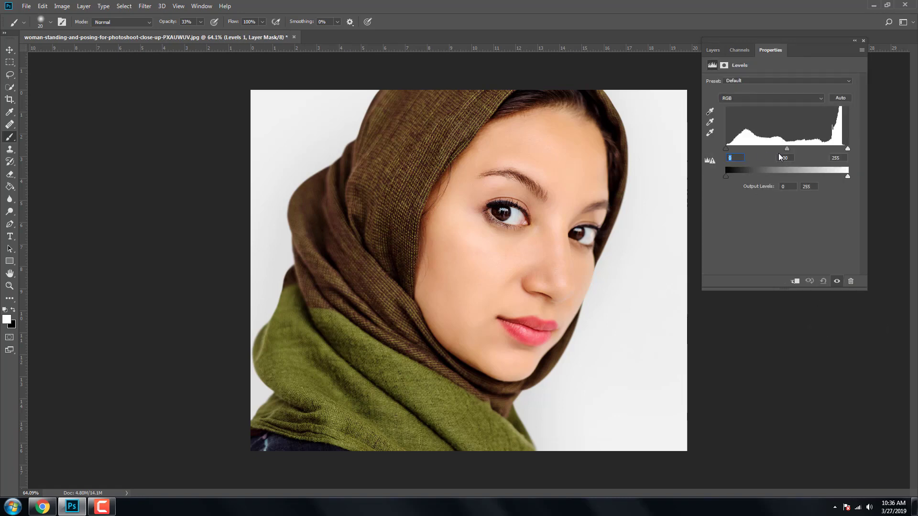
drag(788, 149, 739, 154)
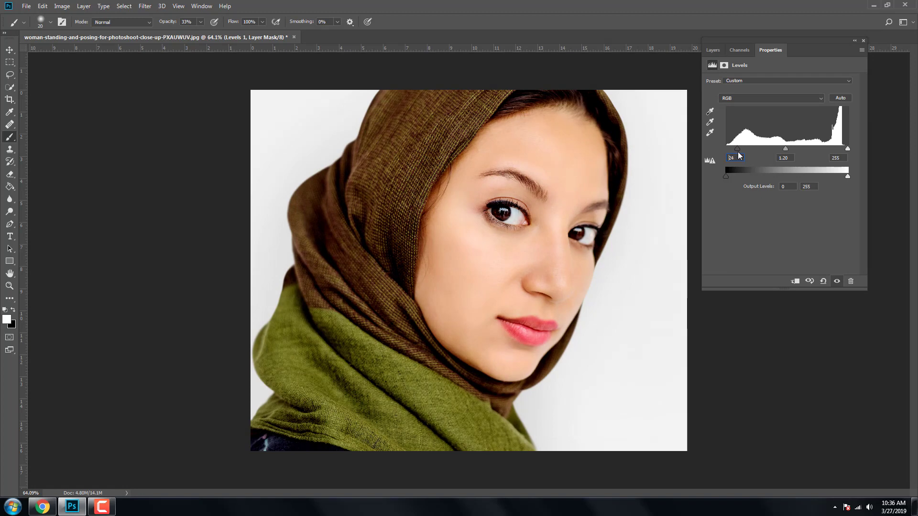
click(713, 50)
click(710, 110)
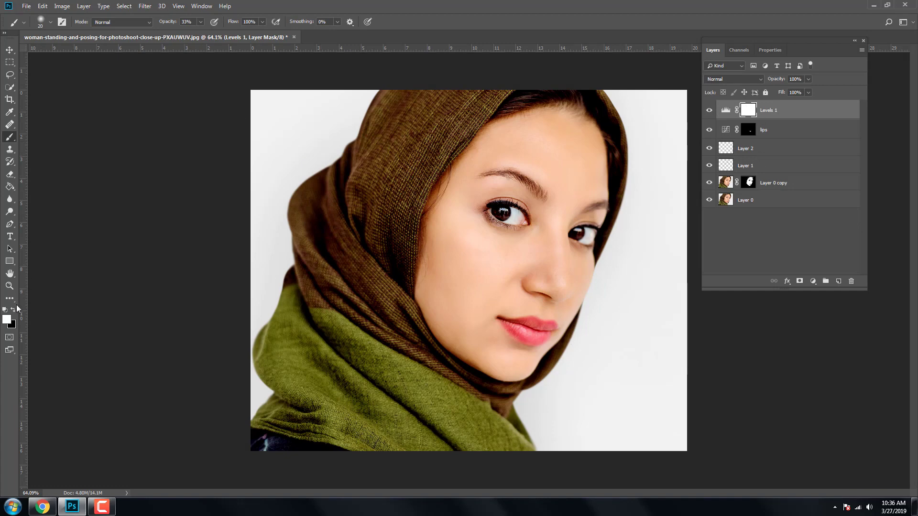
Step: Paint black with a size 175 brush to hide the brightening along the headscarf edges
key(x)
key(bracketright)
key(bracketright)
key(bracketright)
mouse_move(432, 238)
mouse_down()
mouse_move(410, 277)
mouse_move(420, 222)
mouse_move(412, 287)
mouse_up()
drag(520, 113, 637, 219)
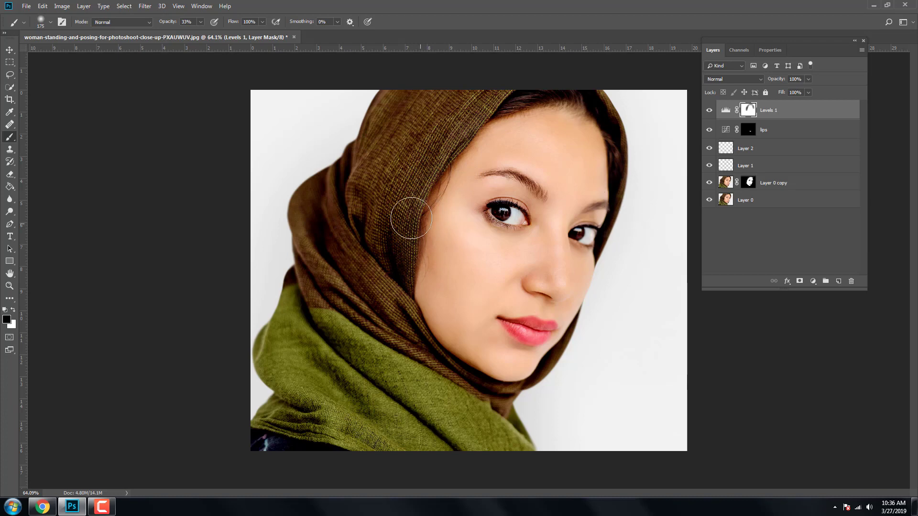
drag(379, 116, 344, 236)
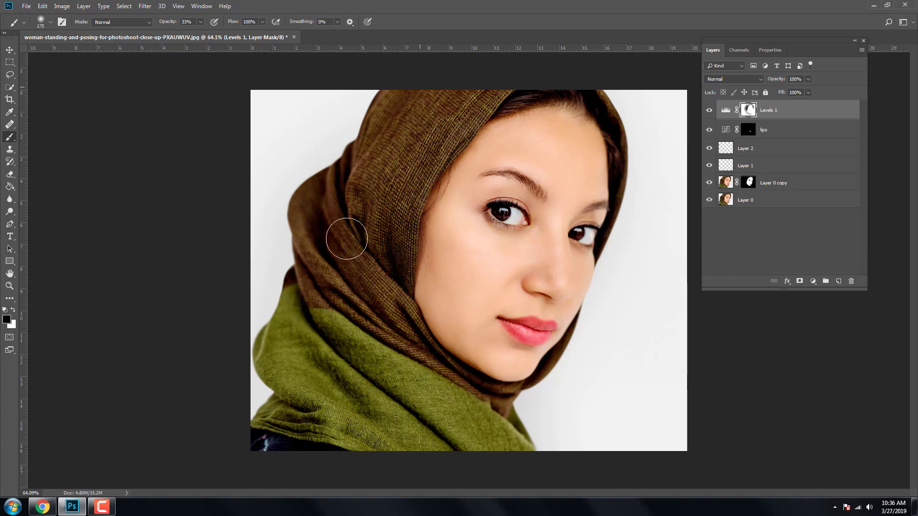
click(813, 281)
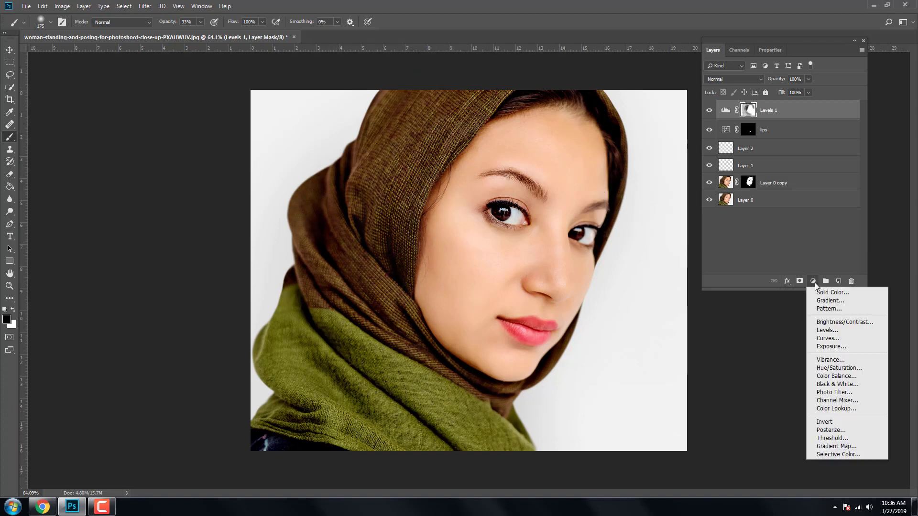
Step: Add a darkening Curves layer with an inverted mask, named 'lip shape'
click(826, 338)
drag(787, 167, 787, 195)
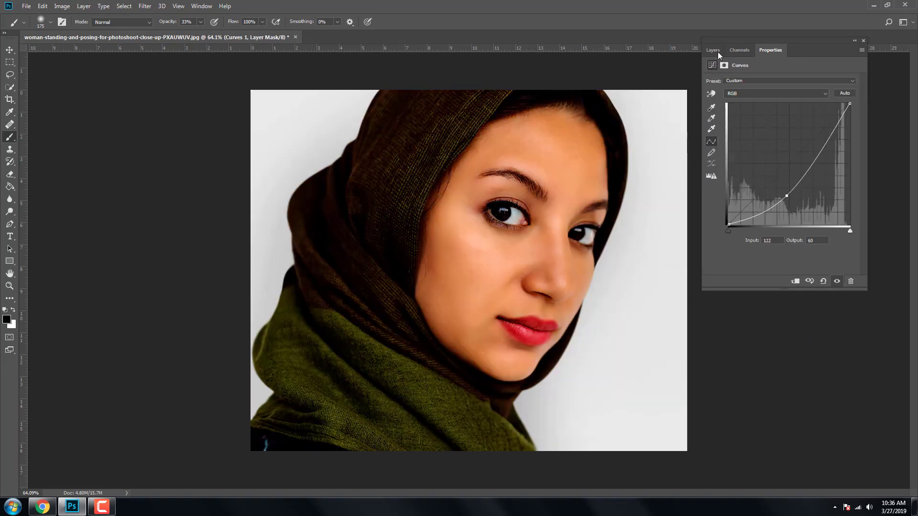
click(713, 50)
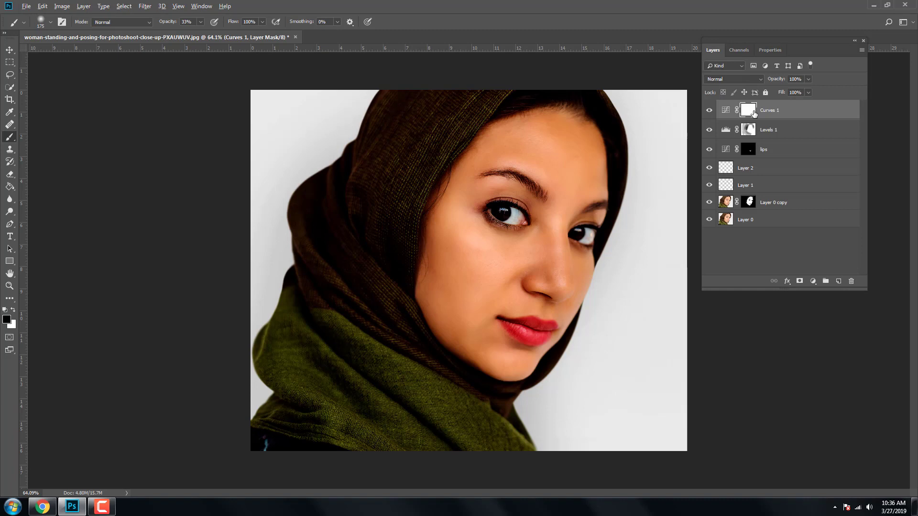
key(ctrl+i)
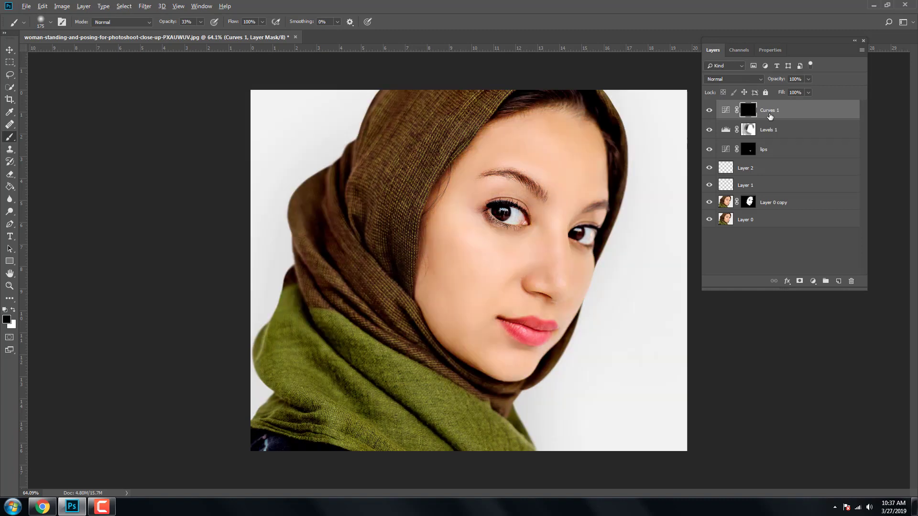
double_click(770, 111)
text(lip shadow)
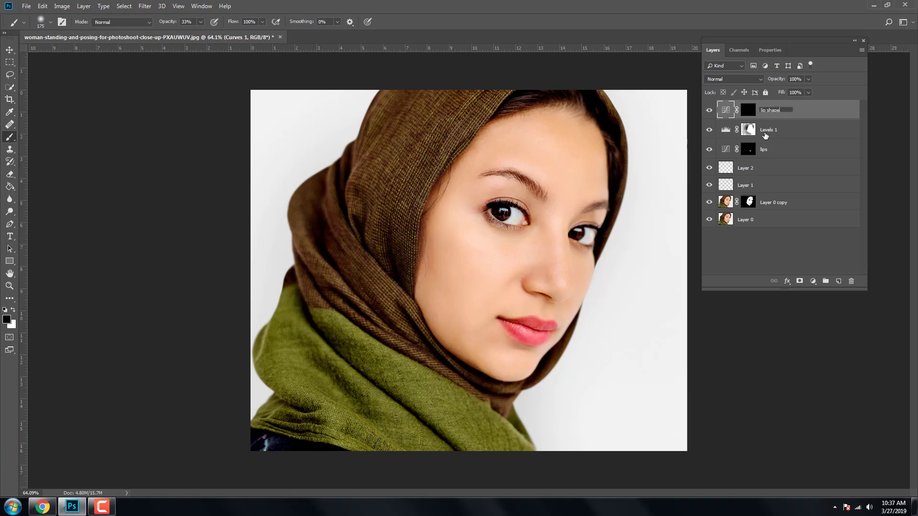
key(Return)
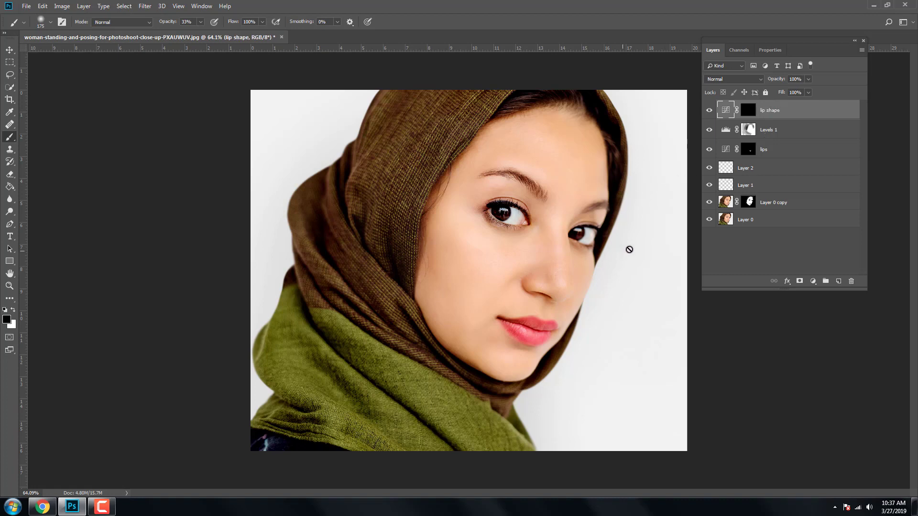
Step: Paint white with a small brush to reveal the darkening along the upper lip edge
scroll(554, 334, up, 3)
scroll(557, 339, up, 2)
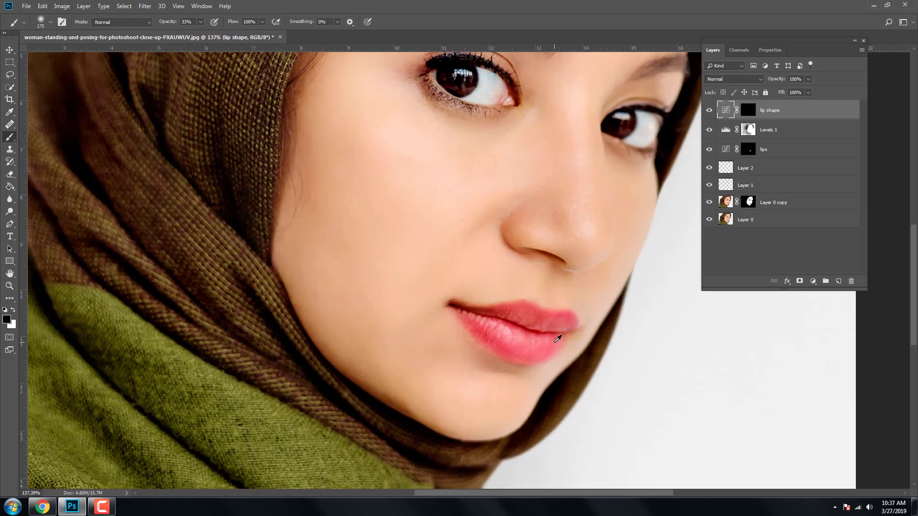
scroll(558, 338, up, 2)
click(14, 311)
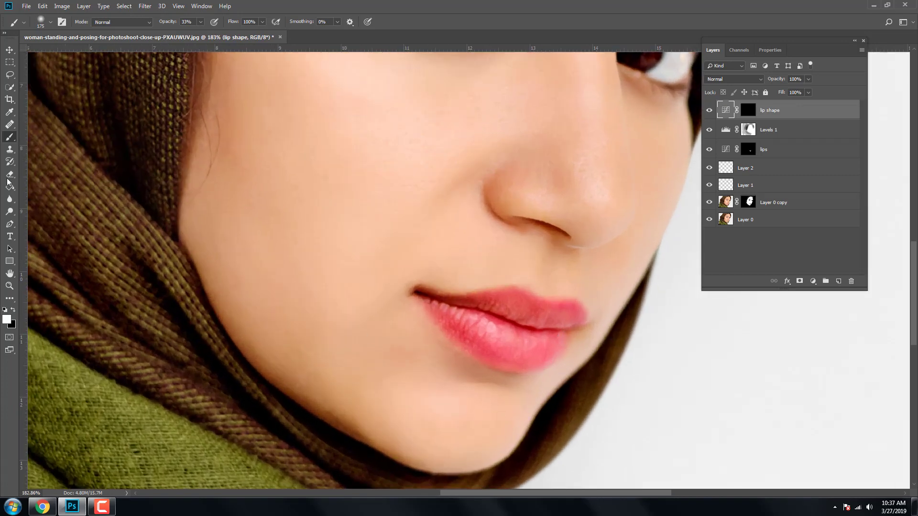
scroll(411, 306, up, 1)
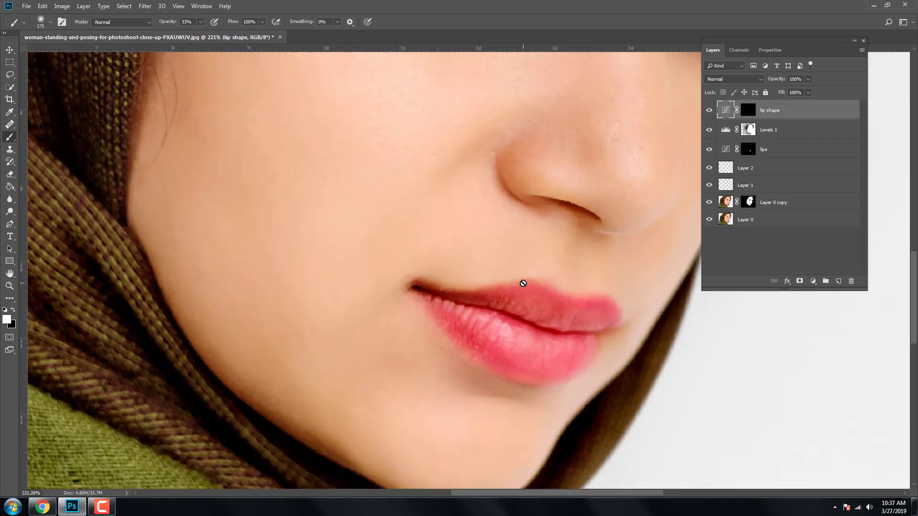
click(747, 115)
key(x)
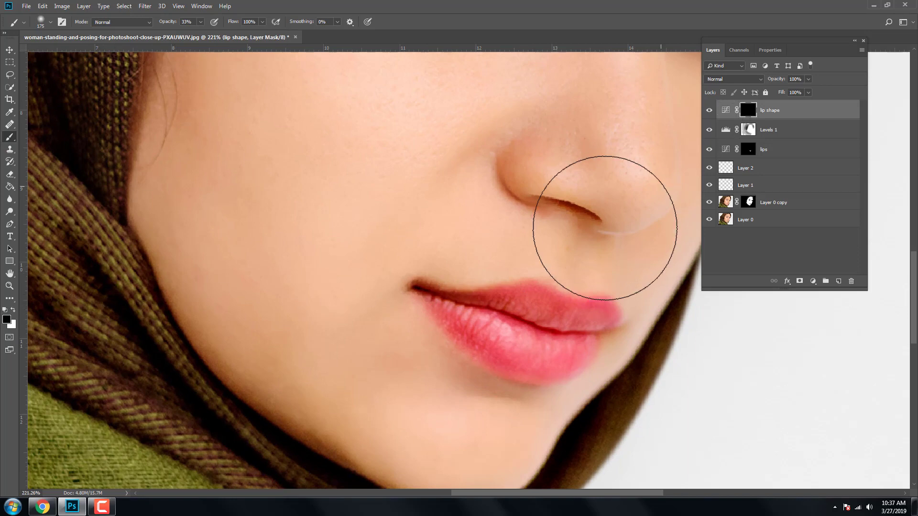
key(bracketleft)
key(bracketleft)
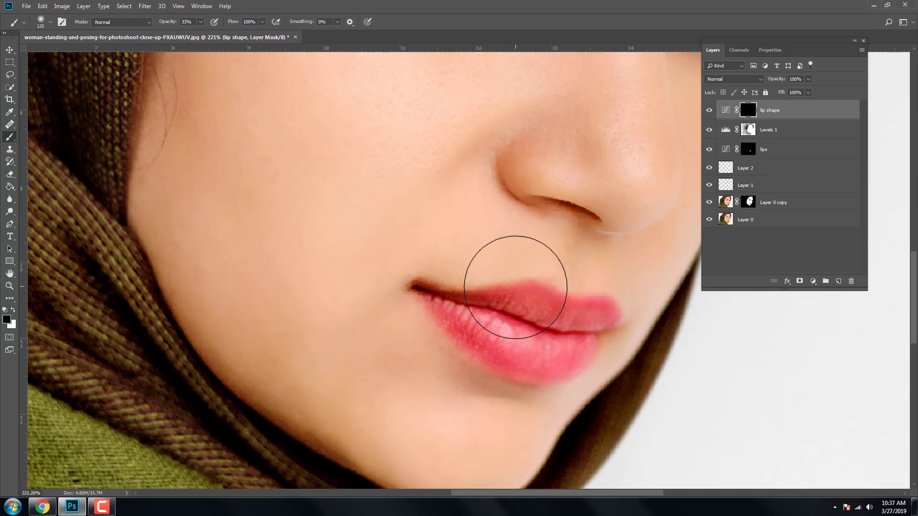
key(bracketleft)
key(bracketleft)
key(bracketleft)
key(bracketleft)
key(bracketleft)
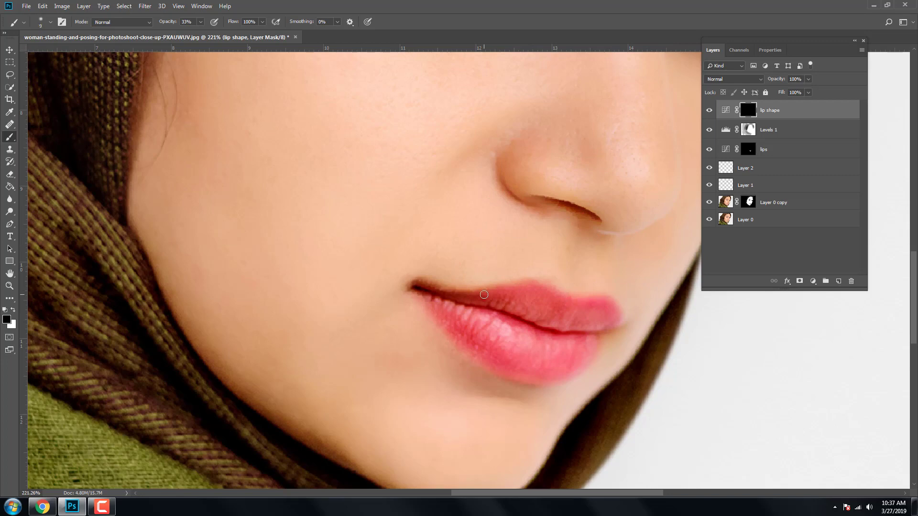
click(13, 310)
mouse_move(488, 291)
mouse_down()
mouse_move(528, 286)
mouse_move(619, 322)
mouse_up()
mouse_move(543, 288)
mouse_down()
mouse_move(448, 298)
mouse_move(451, 340)
mouse_move(529, 380)
mouse_move(478, 354)
mouse_move(430, 297)
mouse_move(581, 370)
mouse_move(601, 328)
mouse_move(567, 301)
mouse_move(502, 283)
mouse_move(478, 290)
mouse_up()
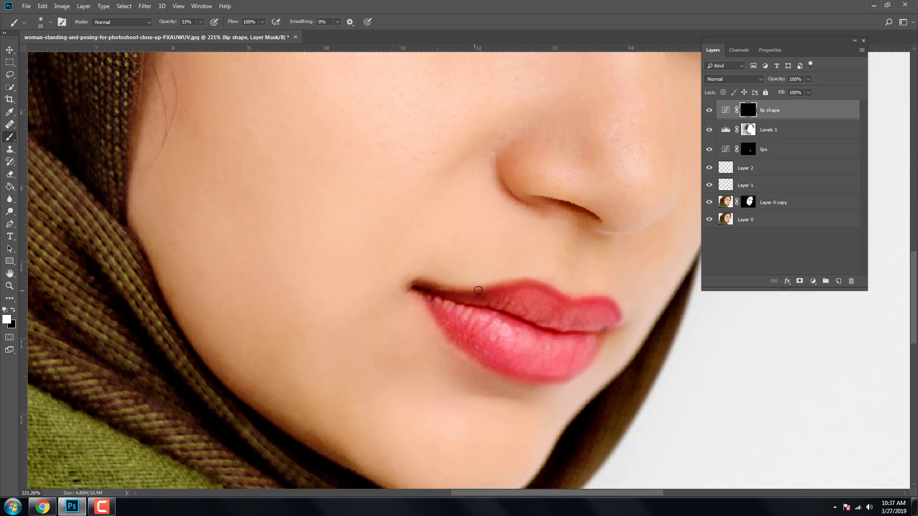
Step: Lower the lip shape layer's opacity to 61%
click(769, 50)
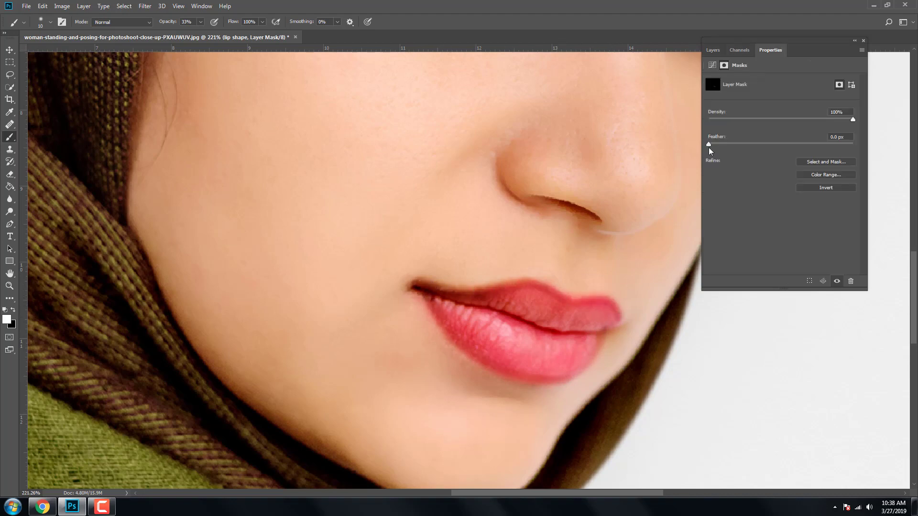
click(713, 50)
click(808, 79)
mouse_move(812, 90)
mouse_down()
mouse_move(784, 91)
mouse_move(791, 94)
mouse_up()
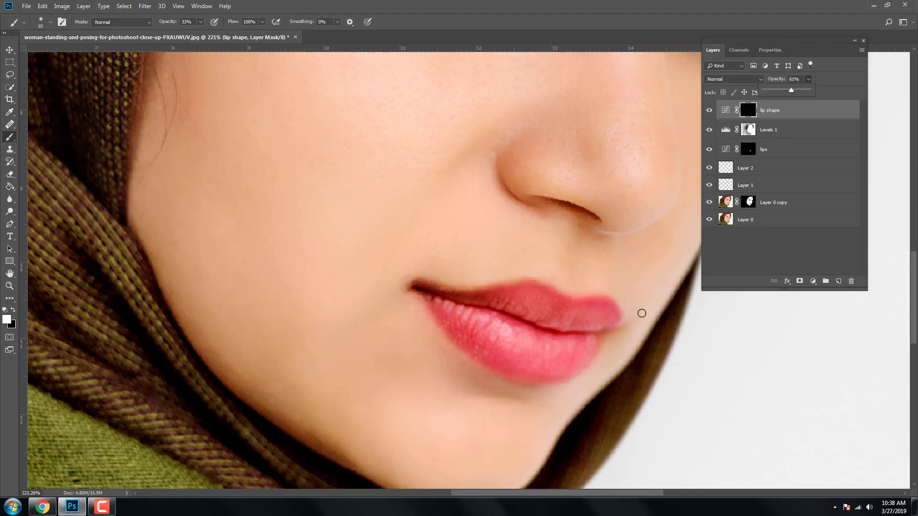
click(726, 110)
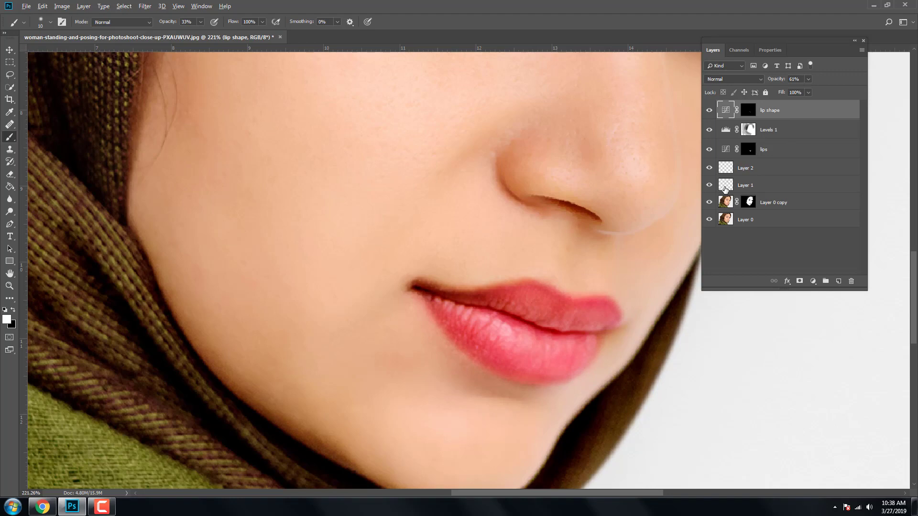
Step: Merge all visible edits into a new layer named 'total lip shape'
key(ctrl+shift+alt+e)
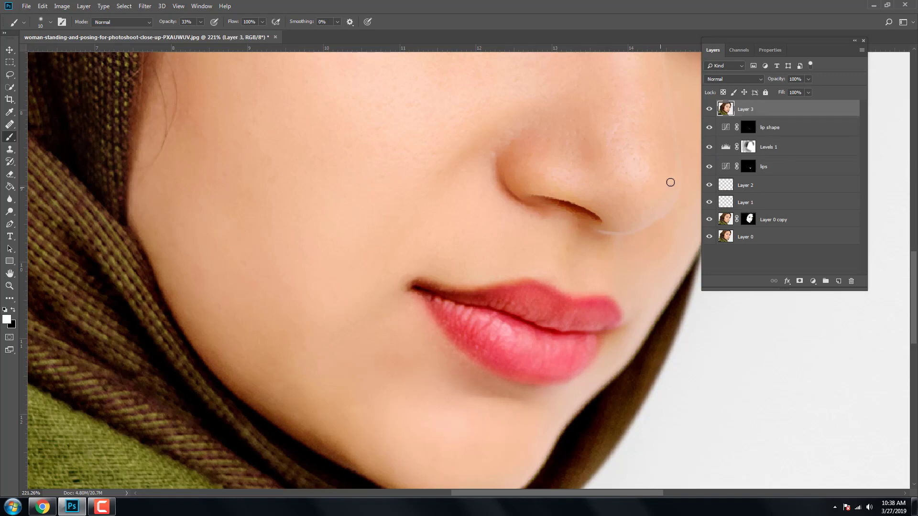
double_click(745, 109)
text(total lip shape)
key(Return)
Step: Reshape the lower lip's left corner in Liquify using Forward Warp, size 60, pressure 5
click(145, 6)
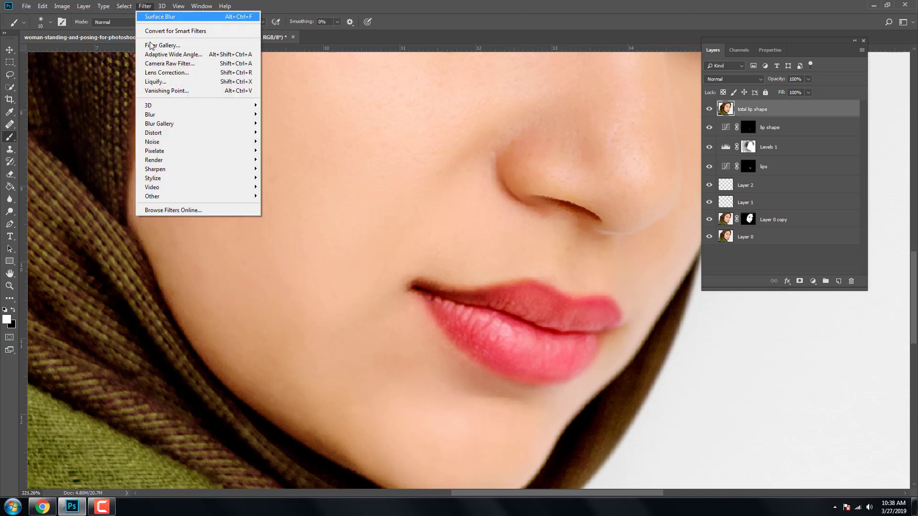
click(158, 81)
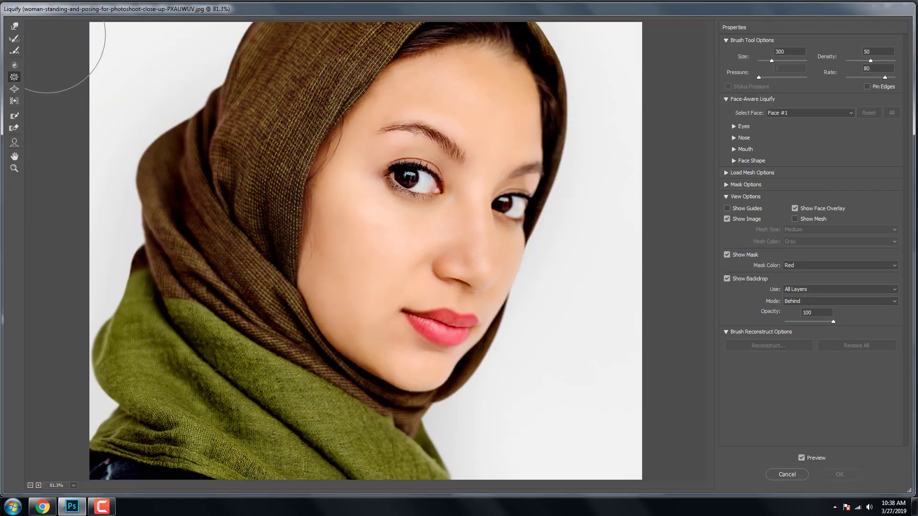
click(14, 26)
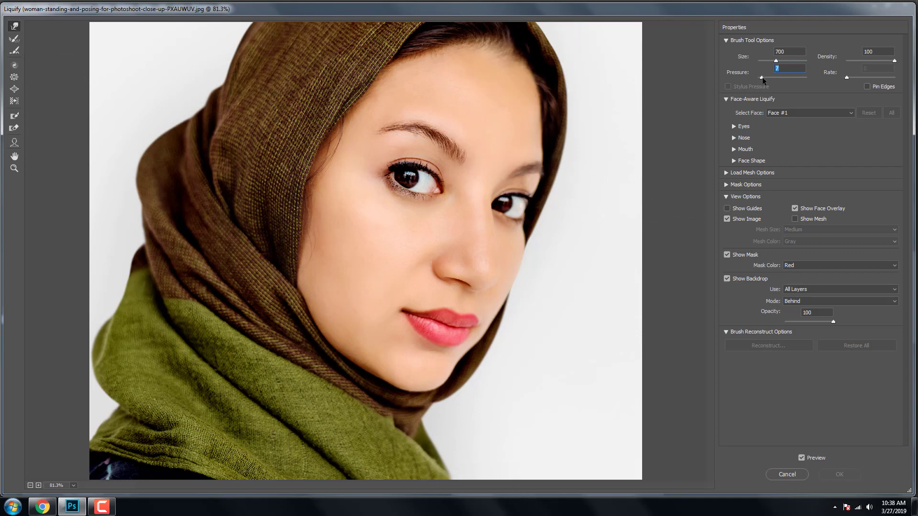
text(5)
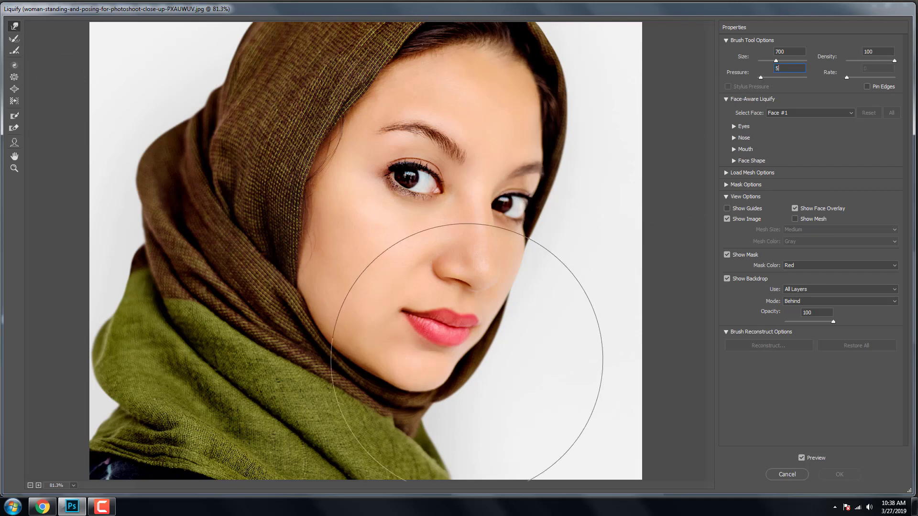
scroll(462, 383, up, 3)
scroll(462, 375, up, 2)
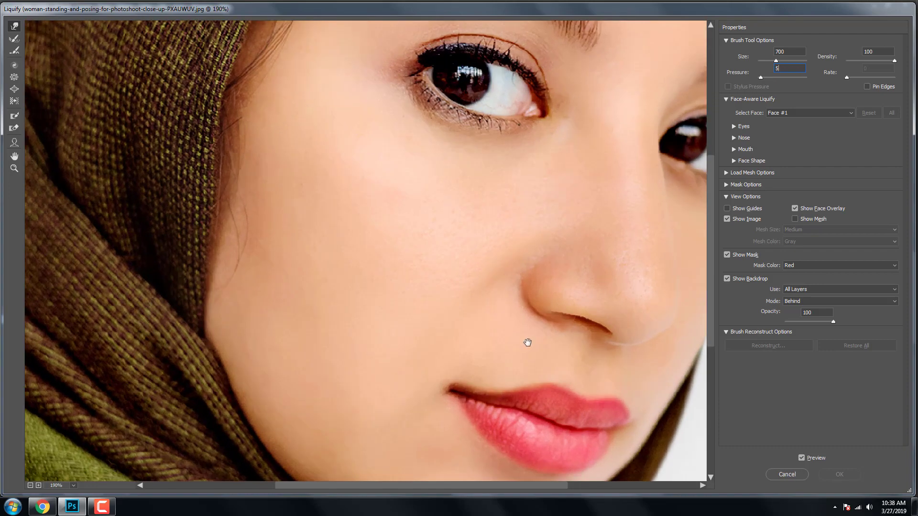
scroll(526, 344, up, 2)
key(bracketleft)
key(bracketleft)
key(bracketleft)
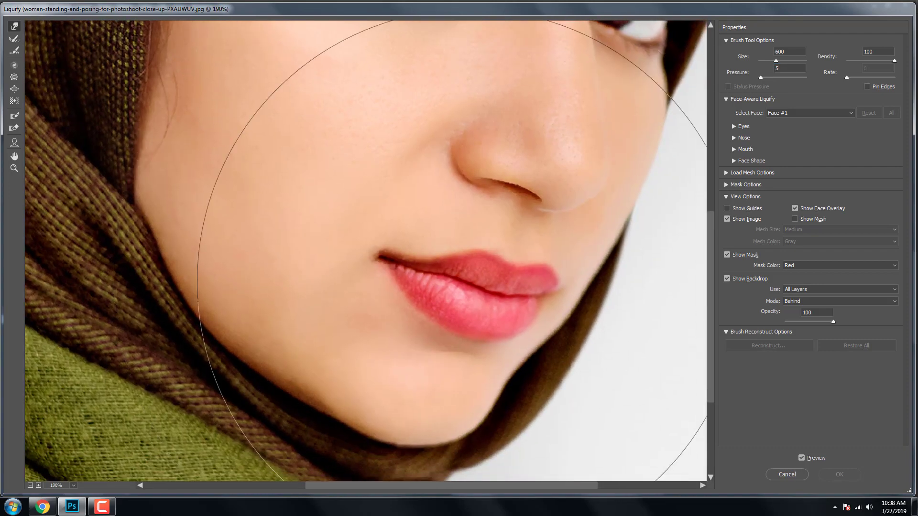
key(bracketleft)
key(bracketleft)
key(bracketleft)
key(bracketleft)
key(bracketleft)
key(bracketleft)
key(bracketleft)
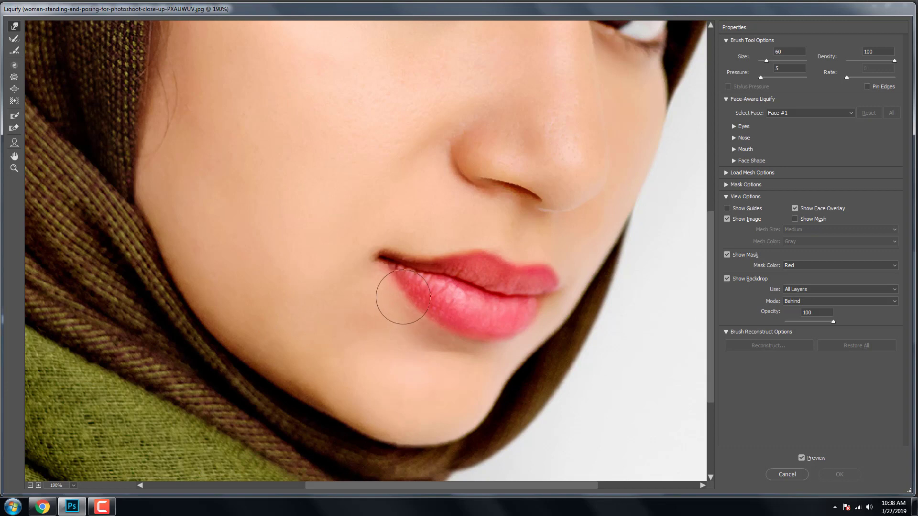
drag(395, 297, 389, 287)
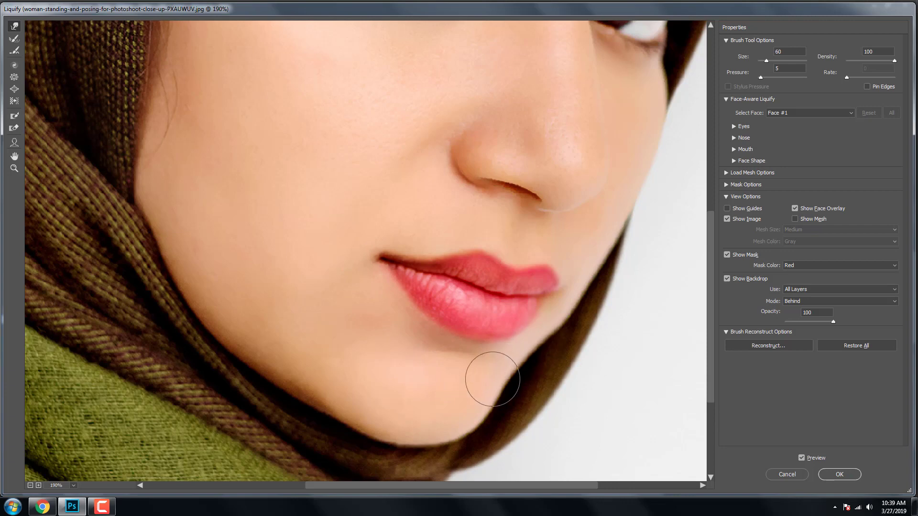
click(839, 474)
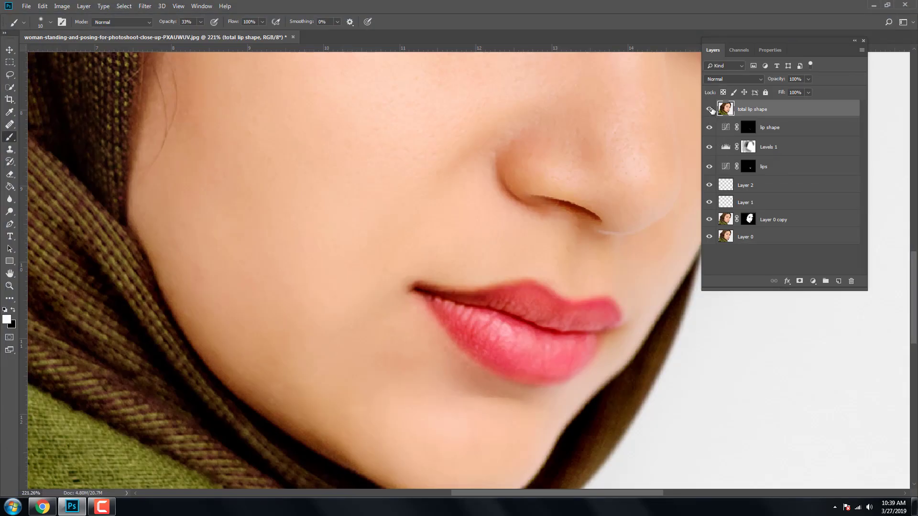
Step: Add a new empty layer and choose navy #041a4b as the foreground colour
click(709, 109)
scroll(487, 256, down, 2)
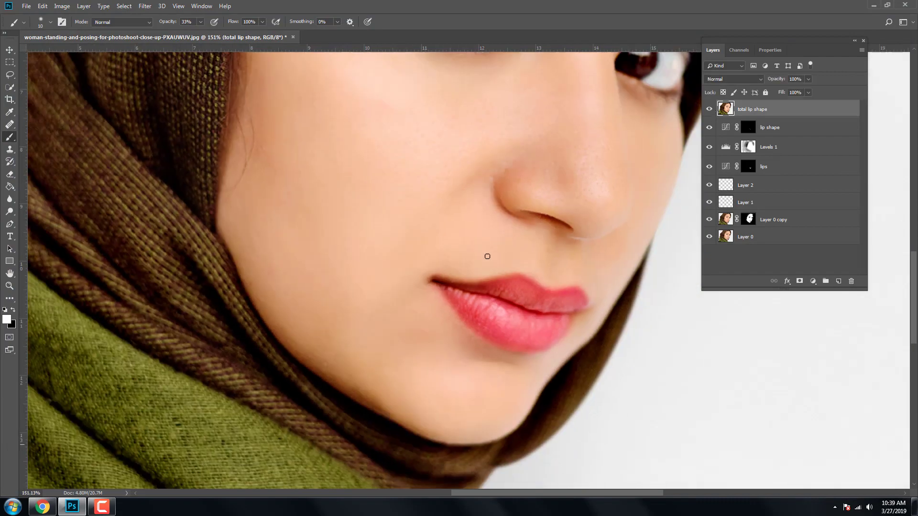
scroll(488, 256, down, 2)
scroll(487, 257, down, 2)
scroll(488, 257, up, 2)
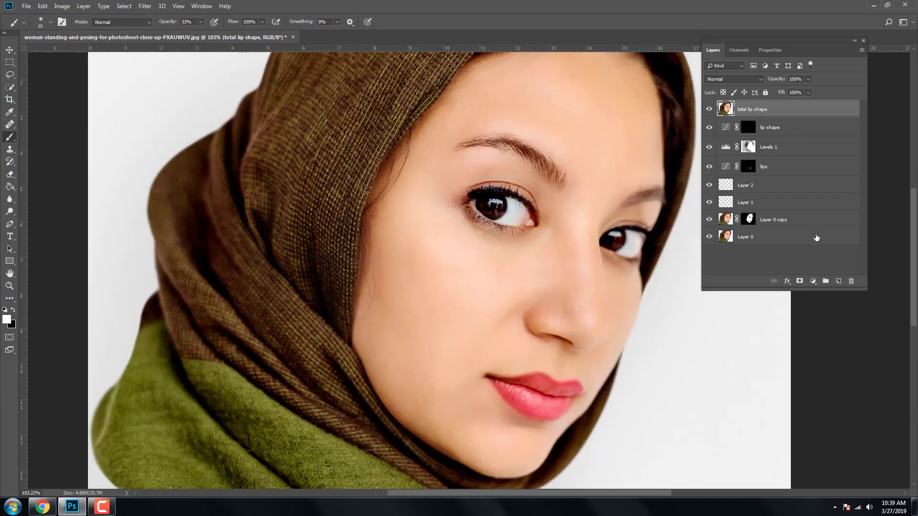
click(839, 281)
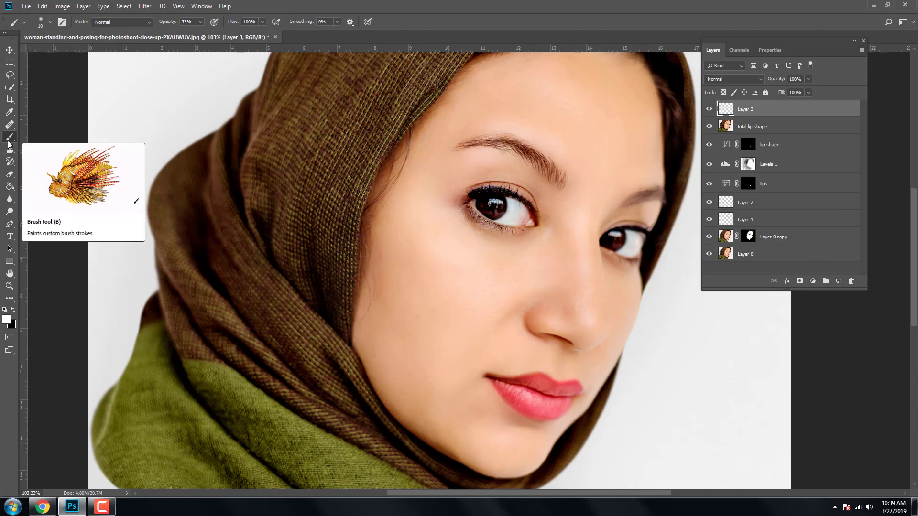
key(i)
click(6, 321)
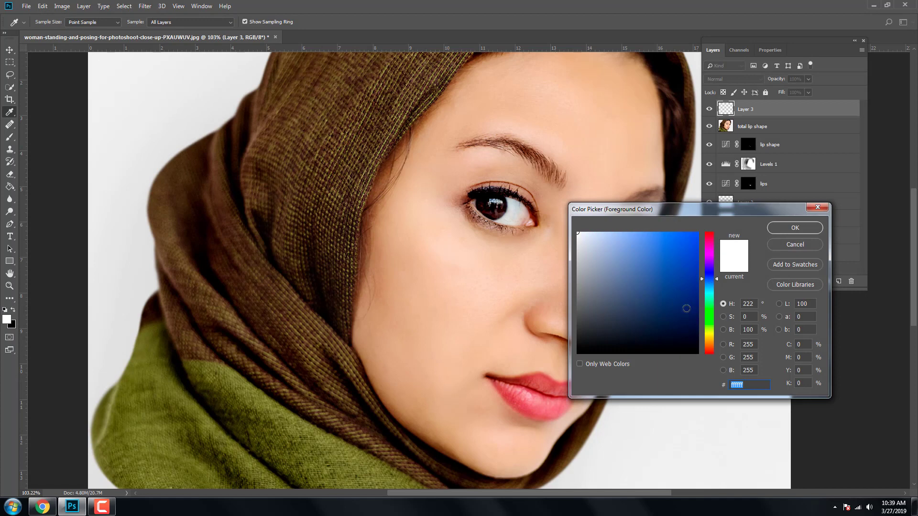
drag(686, 308, 691, 318)
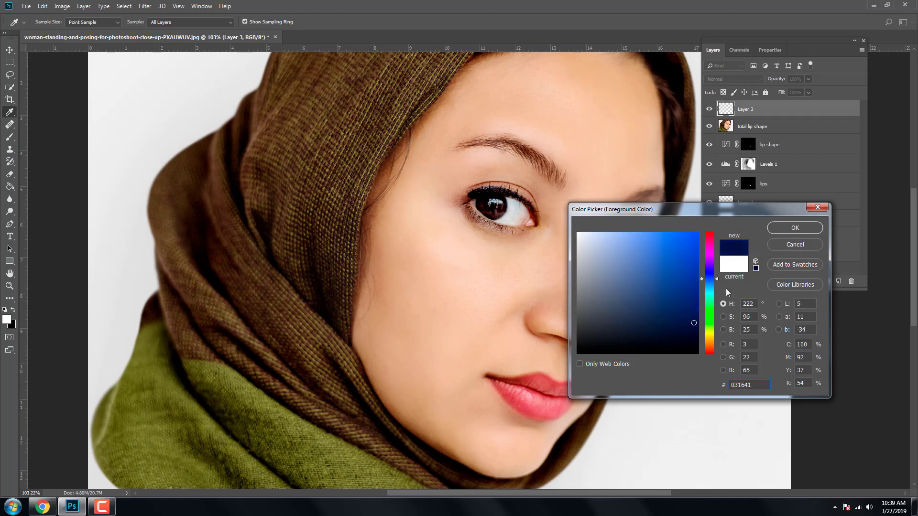
click(795, 228)
Step: Paint navy shadow at 24% brush opacity over the nearer upper lid, blended as Soft Light
scroll(492, 211, up, 3)
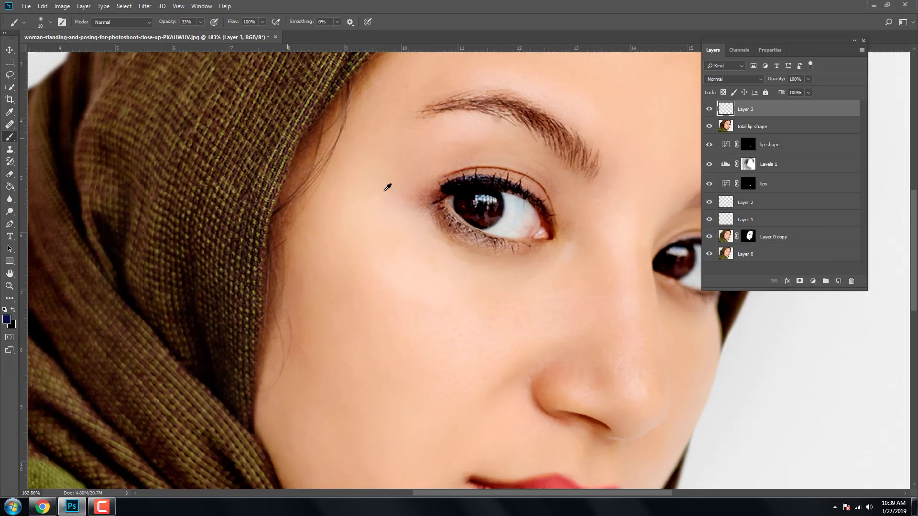
key(b)
scroll(506, 218, up, 2)
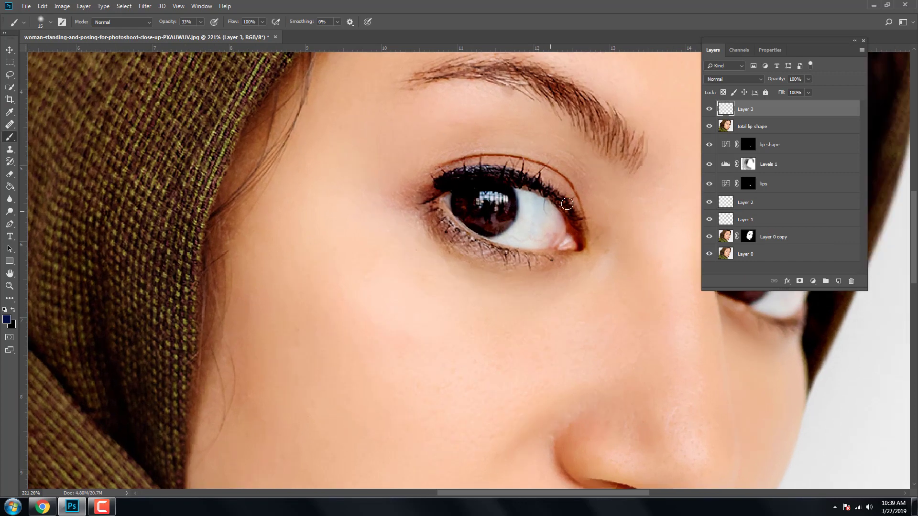
click(200, 22)
drag(572, 205, 582, 220)
mouse_move(562, 183)
mouse_down()
mouse_move(530, 164)
mouse_move(579, 224)
mouse_move(469, 165)
mouse_move(431, 182)
mouse_move(449, 171)
mouse_move(536, 167)
mouse_move(579, 215)
mouse_move(523, 168)
mouse_move(573, 201)
mouse_up()
mouse_move(423, 186)
mouse_down()
mouse_move(416, 184)
mouse_move(470, 170)
mouse_up()
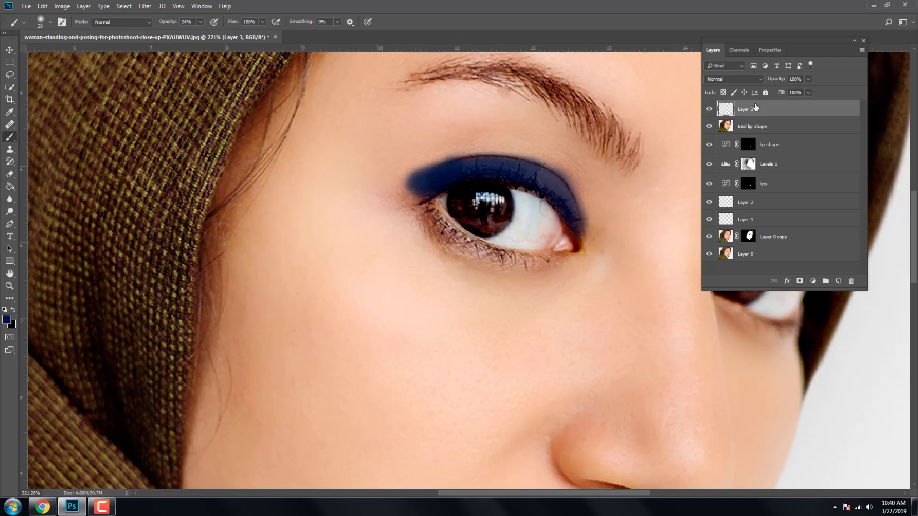
click(713, 81)
click(714, 202)
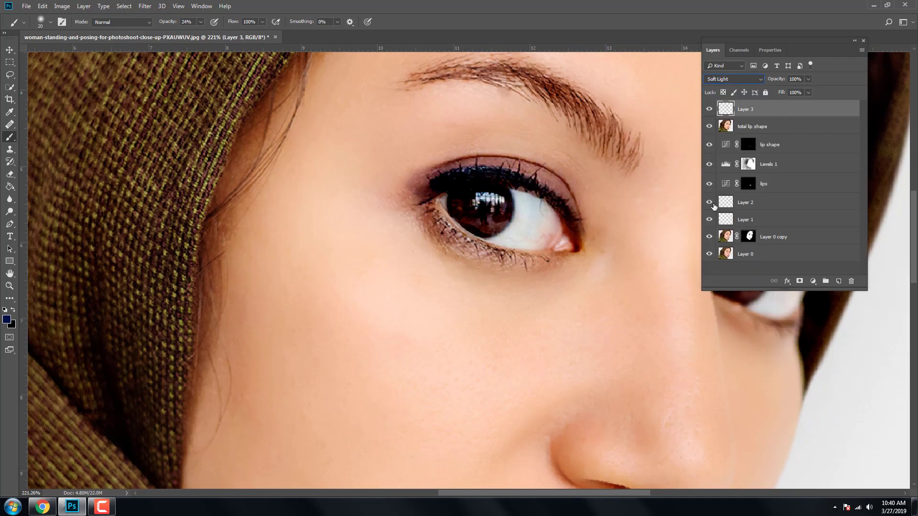
Step: Shade the farther eye's upper lid crease and outer corner navy, then add Layer 4
drag(585, 192, 489, 191)
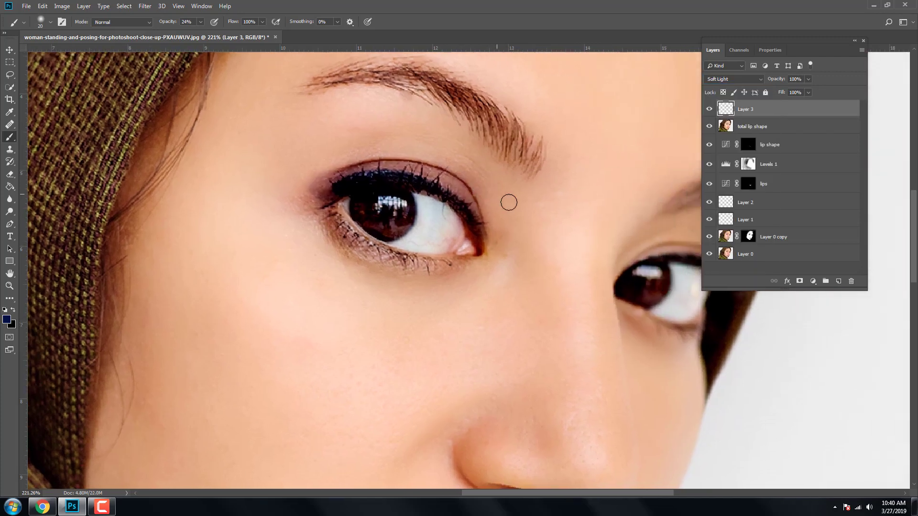
scroll(508, 201, right, 3)
scroll(612, 245, up, 2)
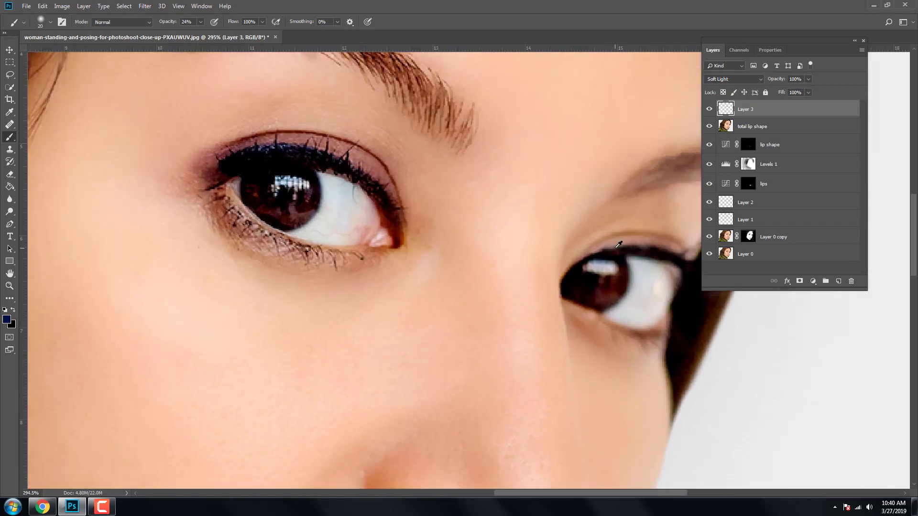
scroll(612, 245, up, 1)
drag(576, 258, 658, 238)
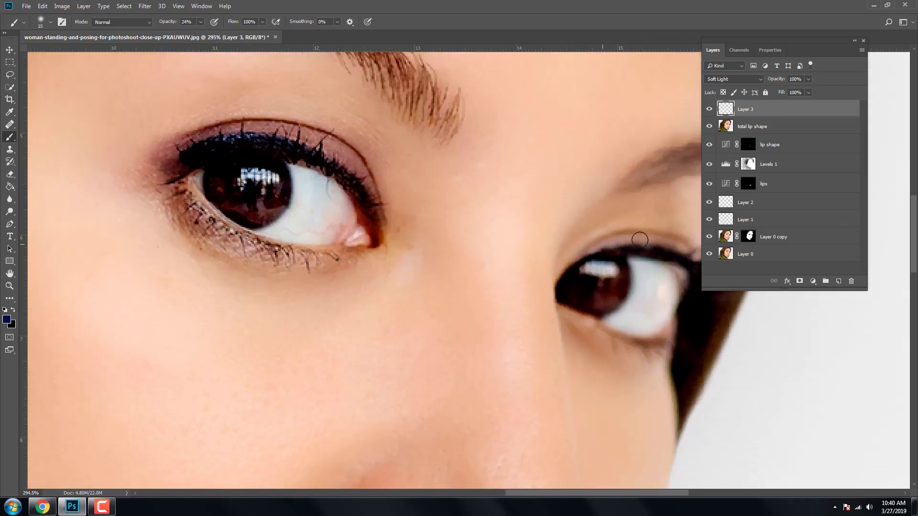
scroll(658, 238, right, 3)
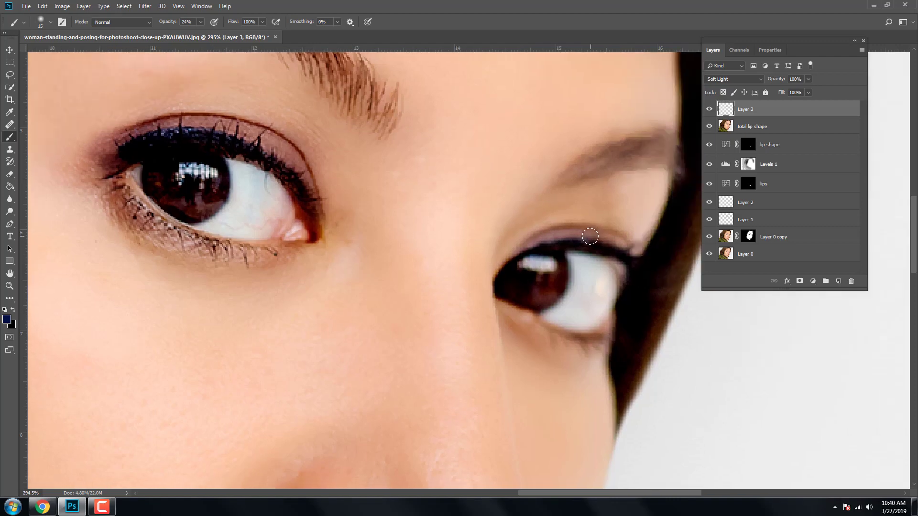
mouse_move(593, 234)
mouse_down()
mouse_move(632, 246)
mouse_move(532, 238)
mouse_up()
drag(629, 242, 610, 244)
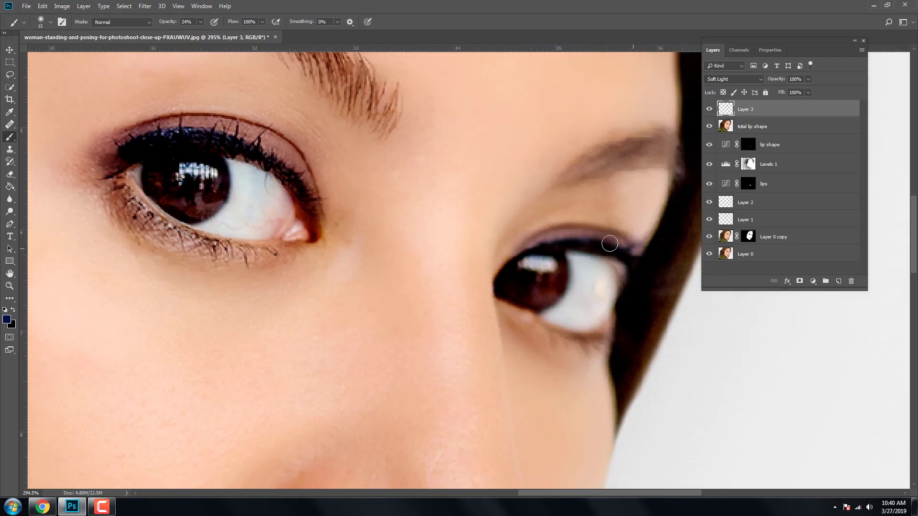
drag(446, 196, 492, 215)
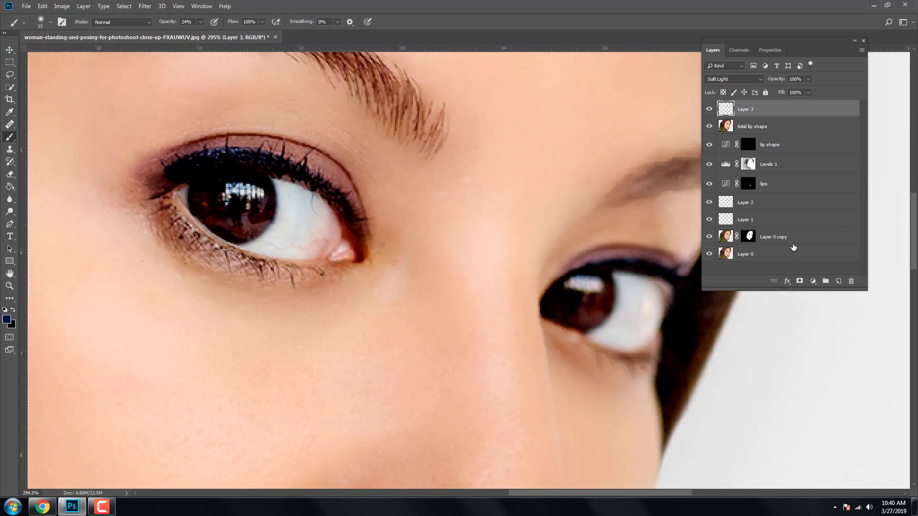
click(838, 281)
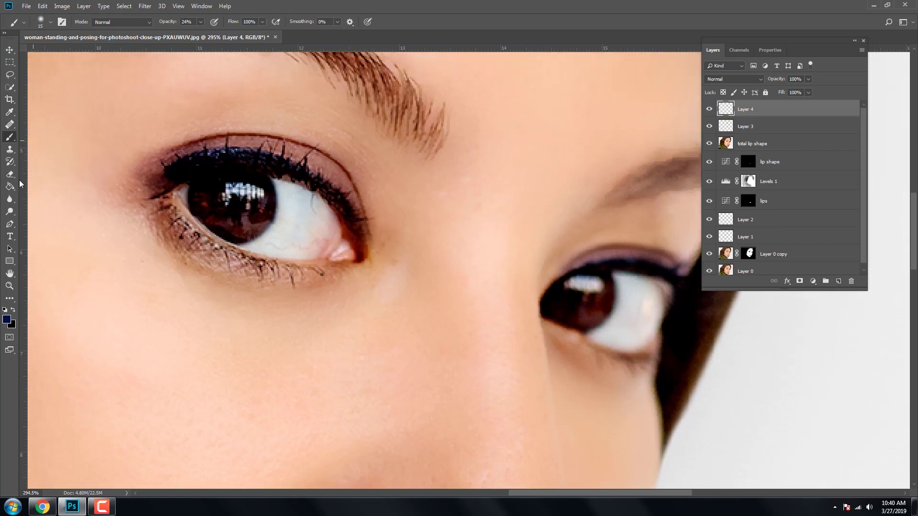
Step: Pick blue #113585 and paint it over the nearer upper eyelid on Layer 4
click(7, 320)
click(684, 288)
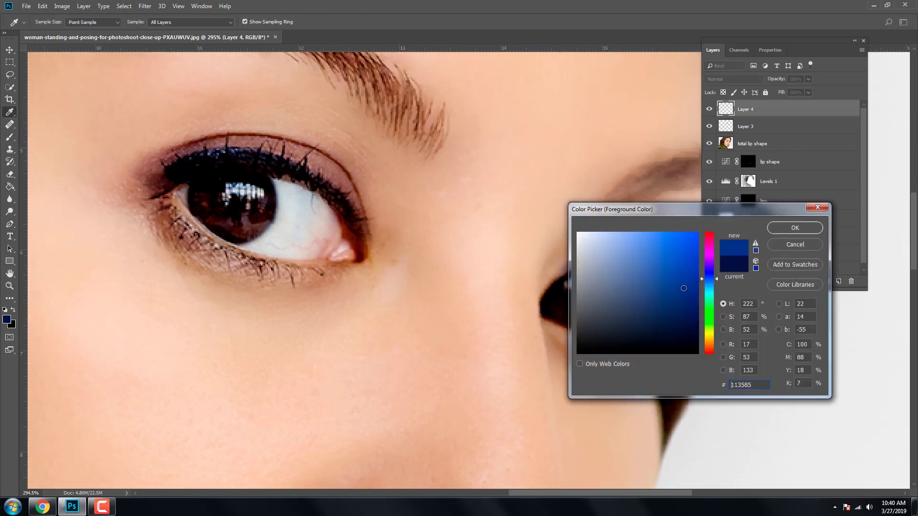
click(794, 228)
key(b)
scroll(341, 178, up, 1)
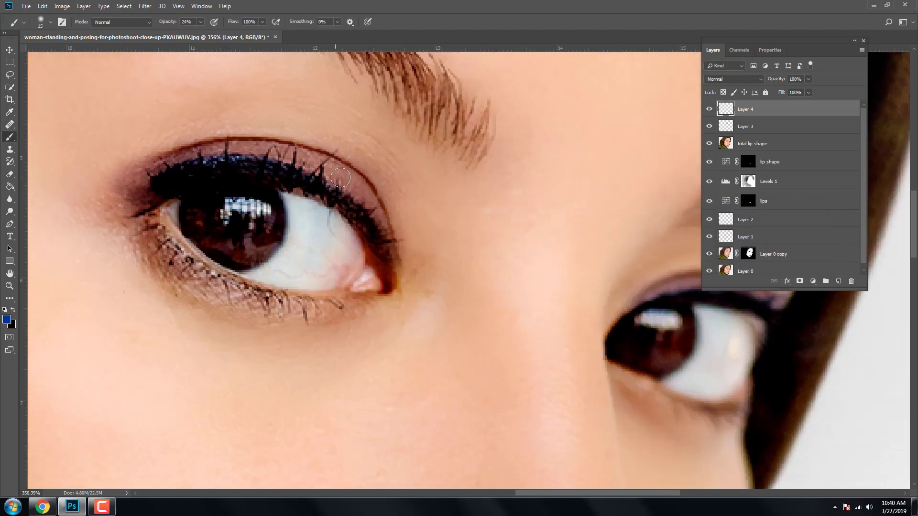
mouse_move(341, 178)
mouse_down()
mouse_move(363, 194)
mouse_move(392, 243)
mouse_move(286, 154)
mouse_move(144, 168)
mouse_move(154, 193)
mouse_up()
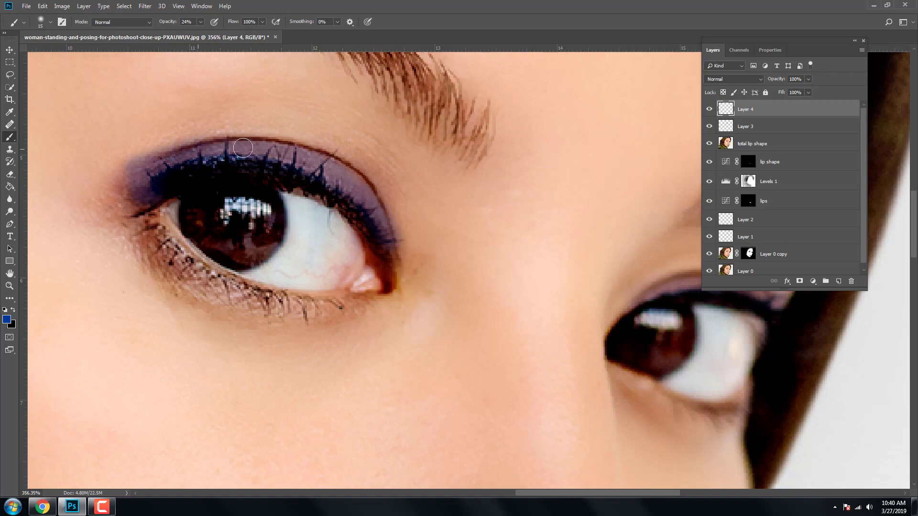
mouse_move(243, 148)
mouse_down()
mouse_move(383, 218)
mouse_move(366, 198)
mouse_move(219, 145)
mouse_move(149, 171)
mouse_up()
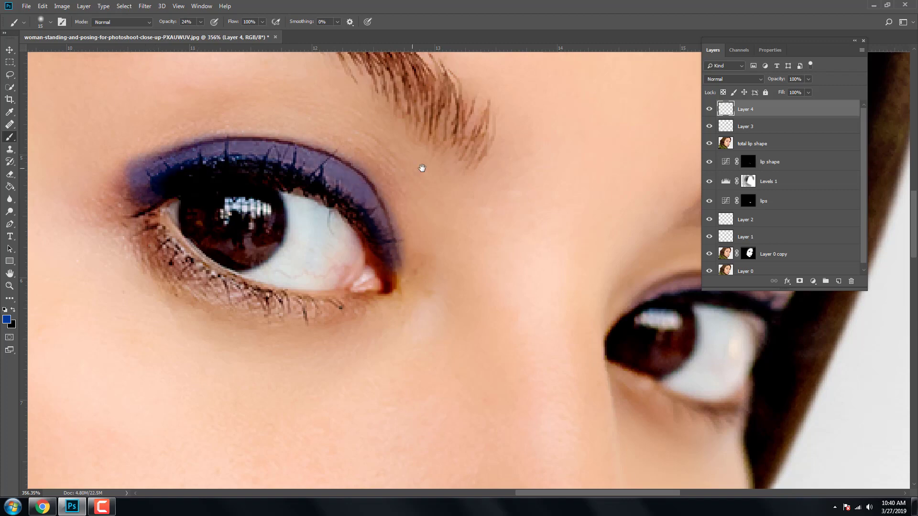
Step: Paint blue on the farther eye's lid and set Layer 4 to Color blend mode
drag(422, 168, 295, 175)
key(bracketleft)
key(bracketleft)
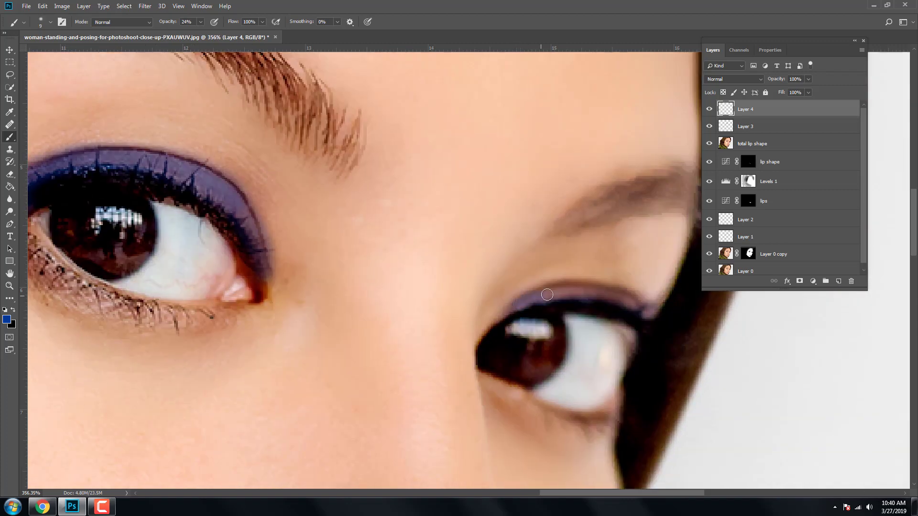
mouse_move(547, 294)
mouse_down()
mouse_move(615, 300)
mouse_move(590, 303)
mouse_up()
key(bracketright)
key(bracketright)
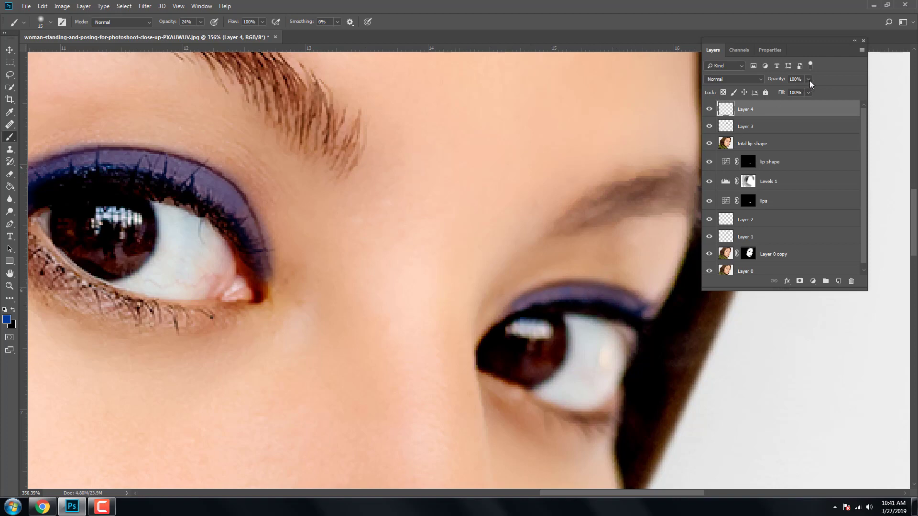
click(715, 80)
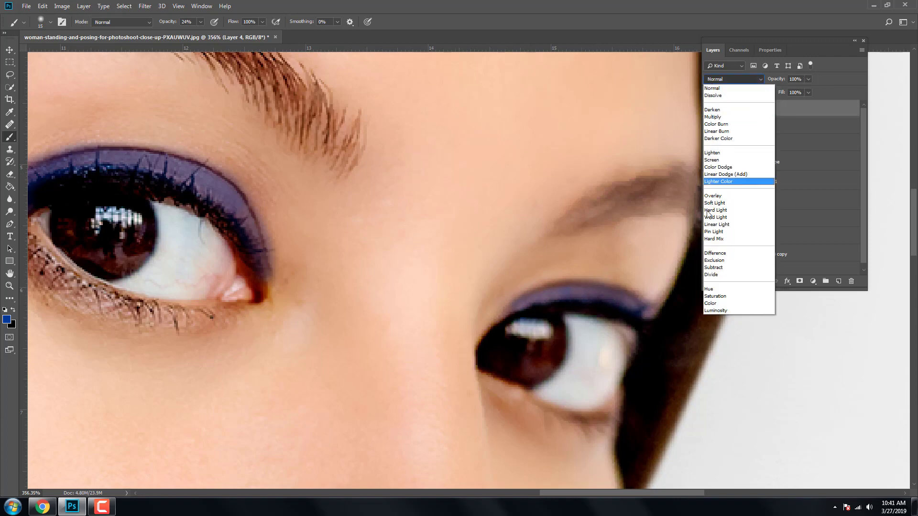
click(710, 304)
Step: Add an empty Layer 5 above the blue eyeshadow layer
scroll(512, 252, down, 2)
scroll(513, 252, down, 2)
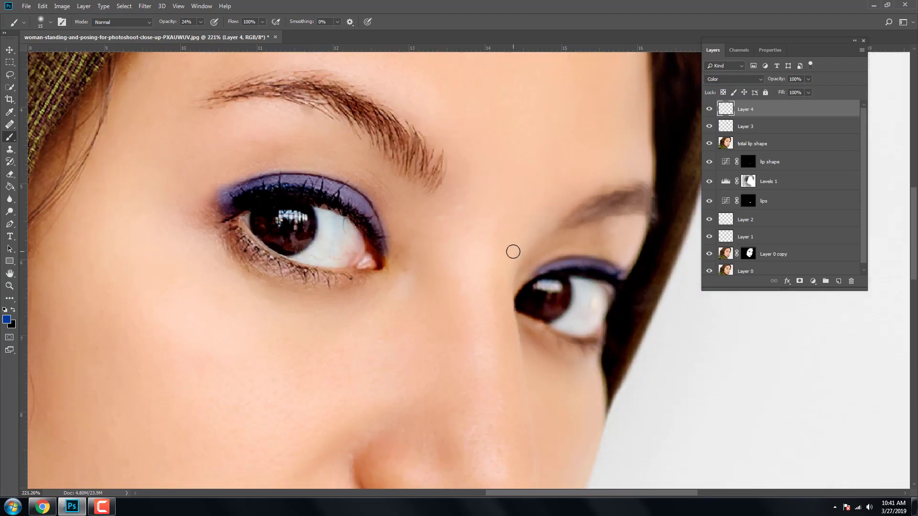
scroll(513, 252, down, 2)
scroll(295, 162, up, 2)
scroll(335, 174, up, 2)
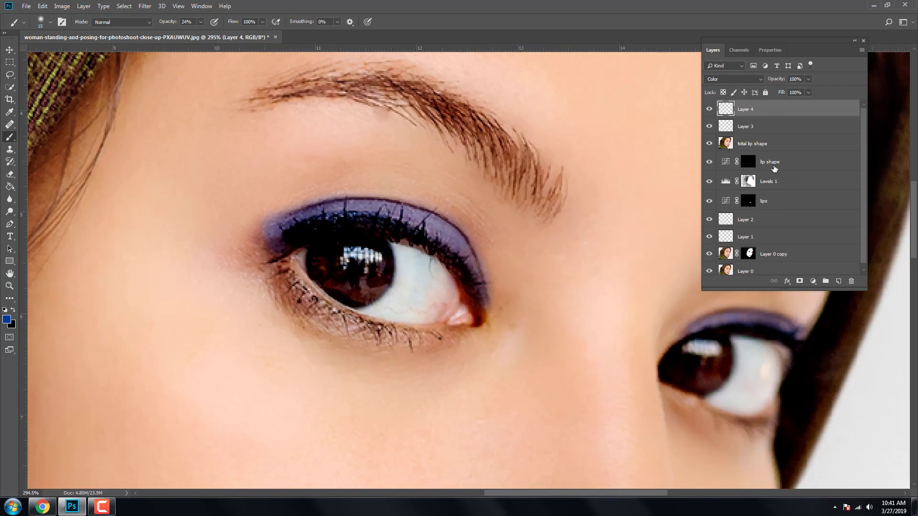
click(837, 282)
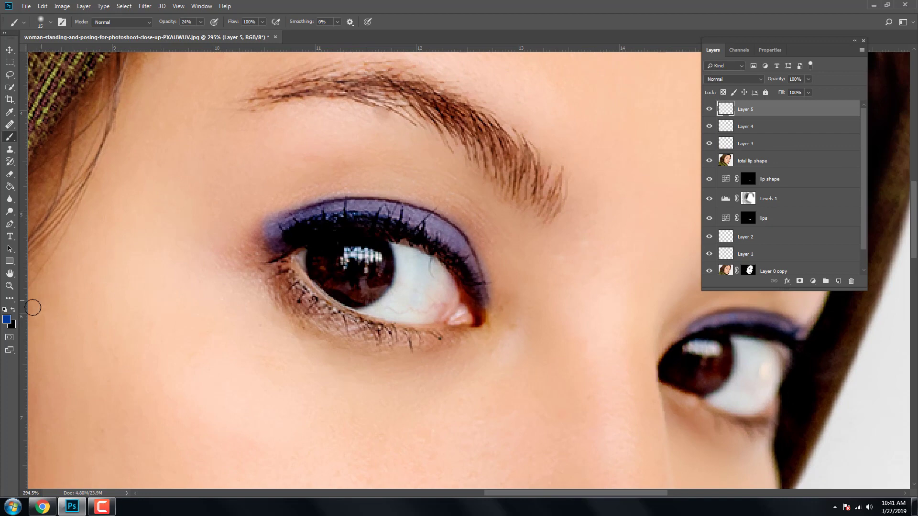
click(6, 319)
Step: Choose purple and paint a band along the nearer eye's crease with a 15-20 brush
drag(709, 278, 709, 259)
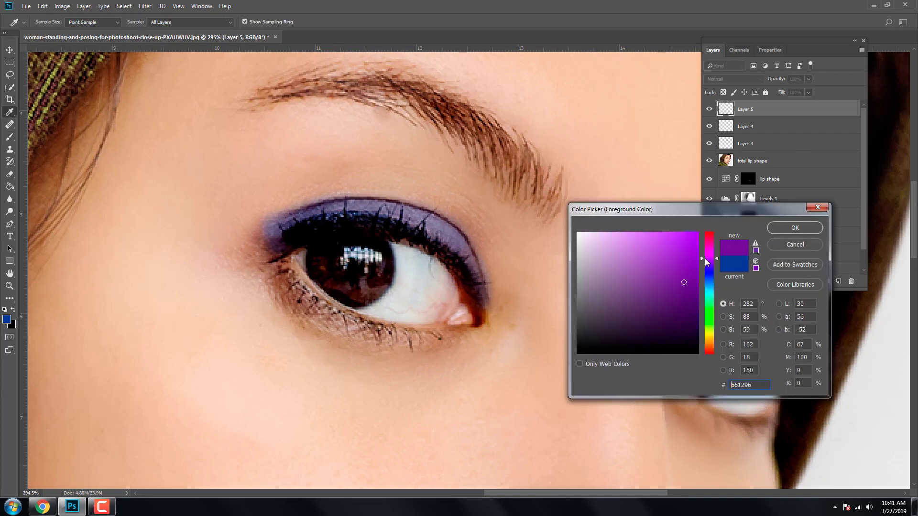
click(795, 228)
key(b)
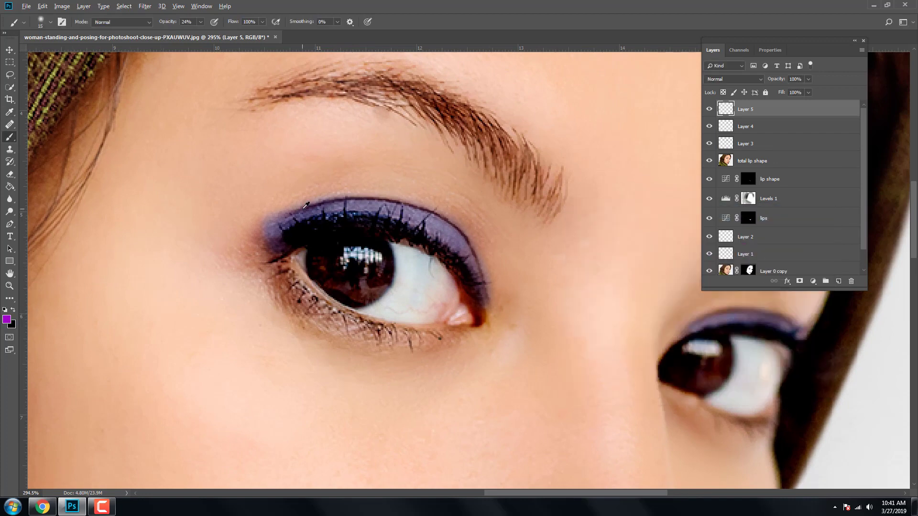
scroll(375, 189, up, 1)
key(bracketright)
mouse_move(273, 211)
mouse_down()
mouse_move(353, 185)
mouse_move(507, 234)
mouse_move(529, 292)
mouse_up()
key(bracketleft)
mouse_move(249, 218)
mouse_down()
mouse_move(337, 182)
mouse_move(542, 284)
mouse_move(545, 354)
mouse_up()
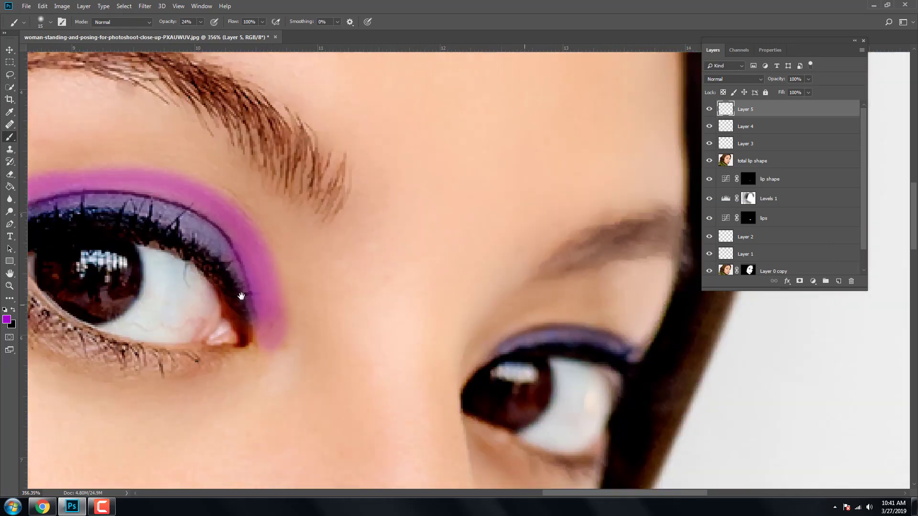
Step: Paint the purple band on the farther eye, widen the nearer one, and zoom out
drag(833, 365, 486, 331)
drag(423, 309, 550, 311)
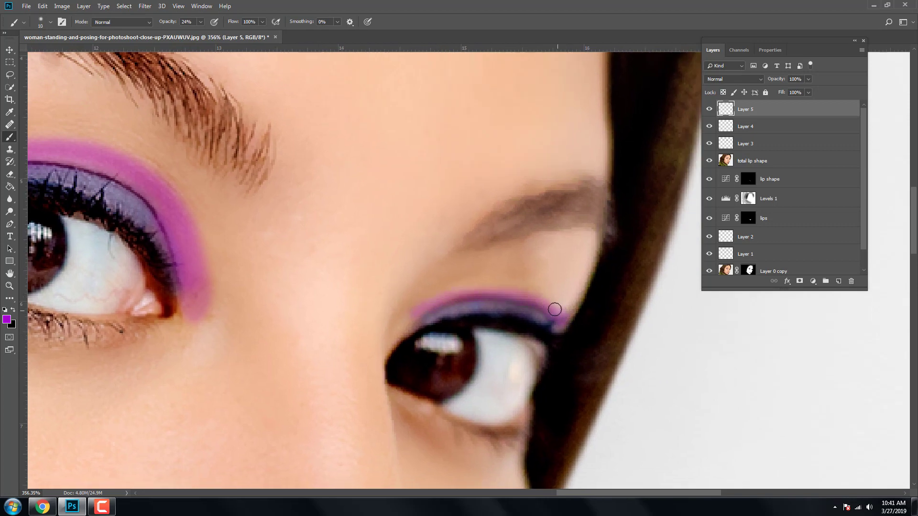
drag(269, 242, 526, 270)
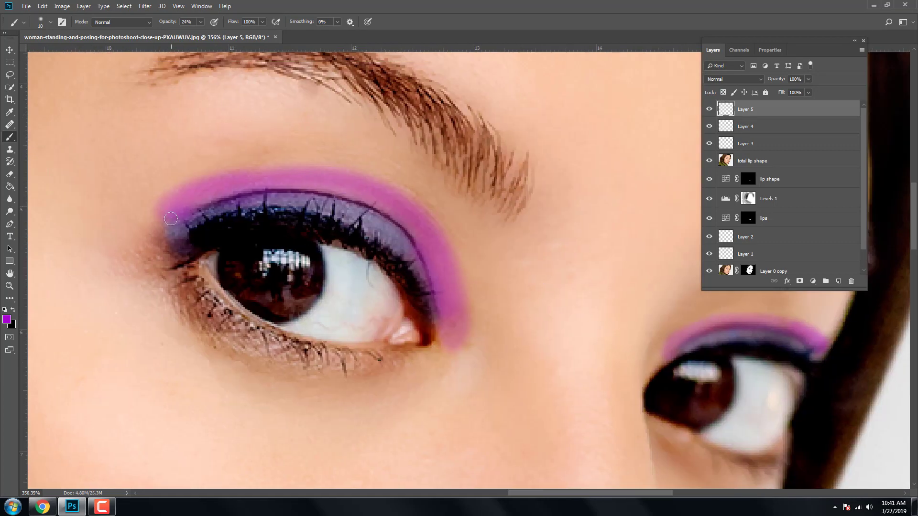
mouse_move(165, 210)
mouse_down()
mouse_move(290, 184)
mouse_move(453, 289)
mouse_up()
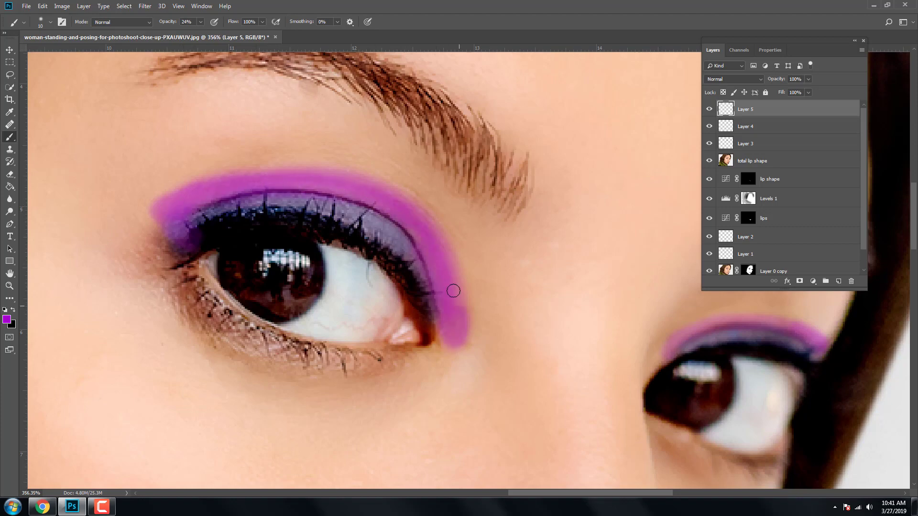
key(ctrl+0)
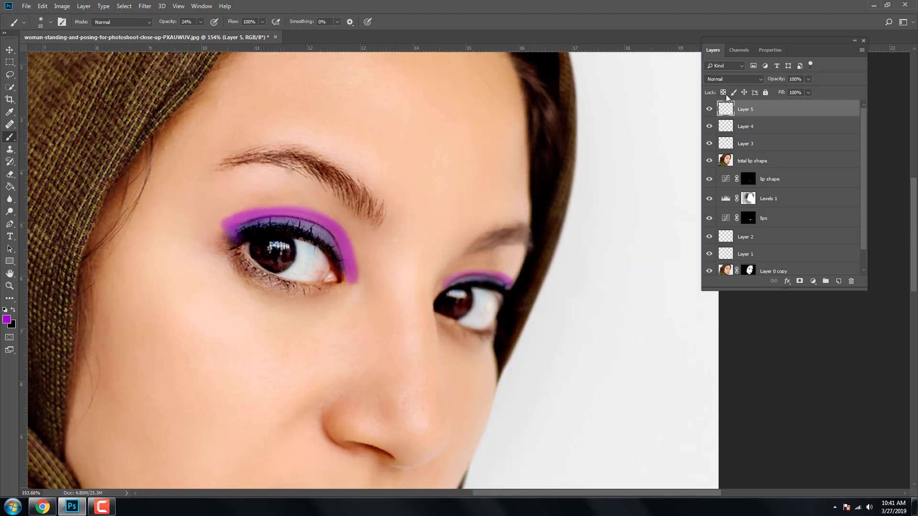
Step: Gaussian-blur the purple eyeshadow on Layer 5 and fade it to 49% opacity
click(145, 5)
click(295, 151)
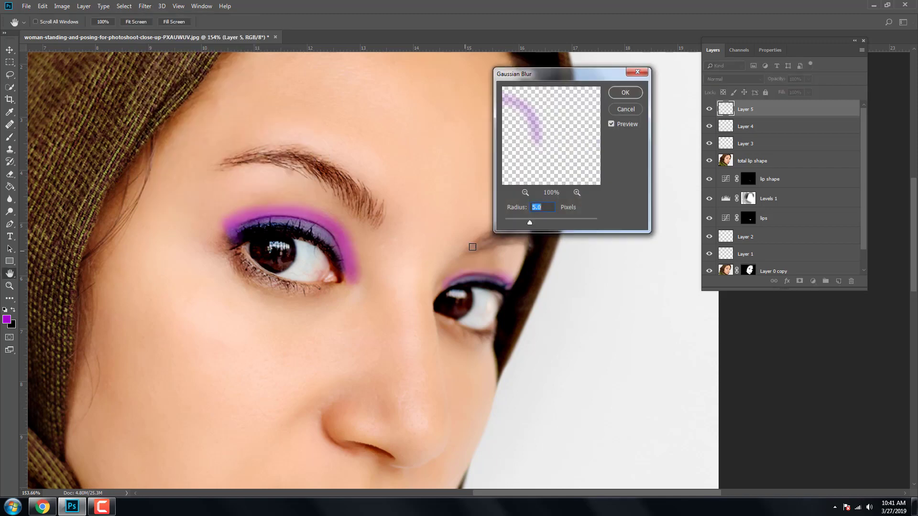
drag(519, 223, 524, 223)
click(618, 93)
click(809, 79)
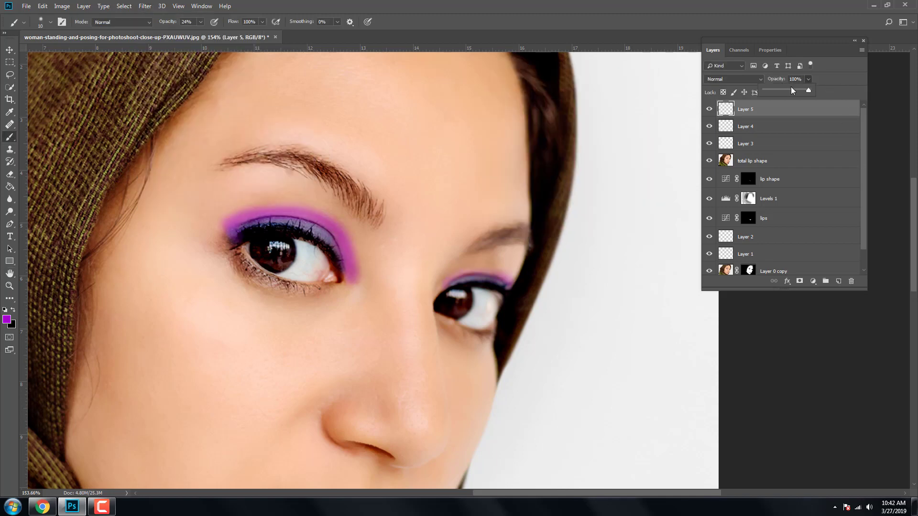
drag(812, 90, 787, 90)
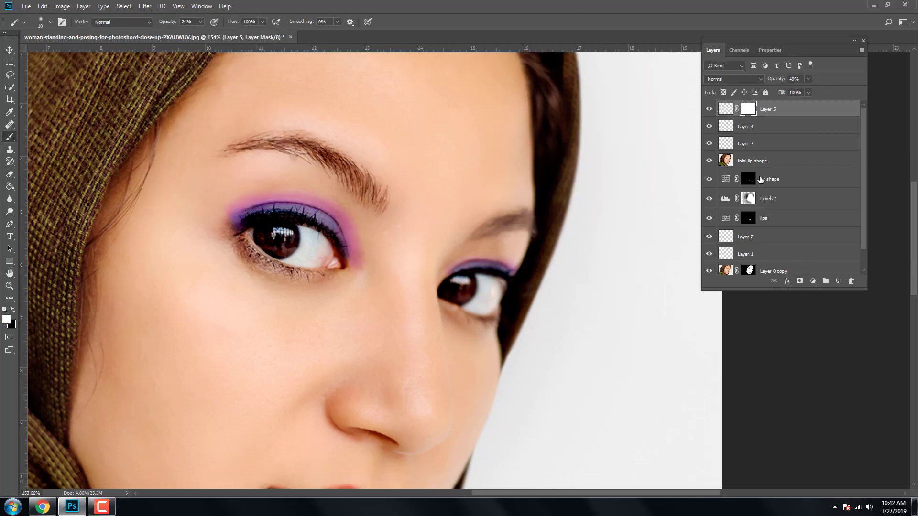
Step: Mask stray eyeshadow edges with black at 8% brush strength and add a new empty layer
click(13, 310)
scroll(369, 287, up, 2)
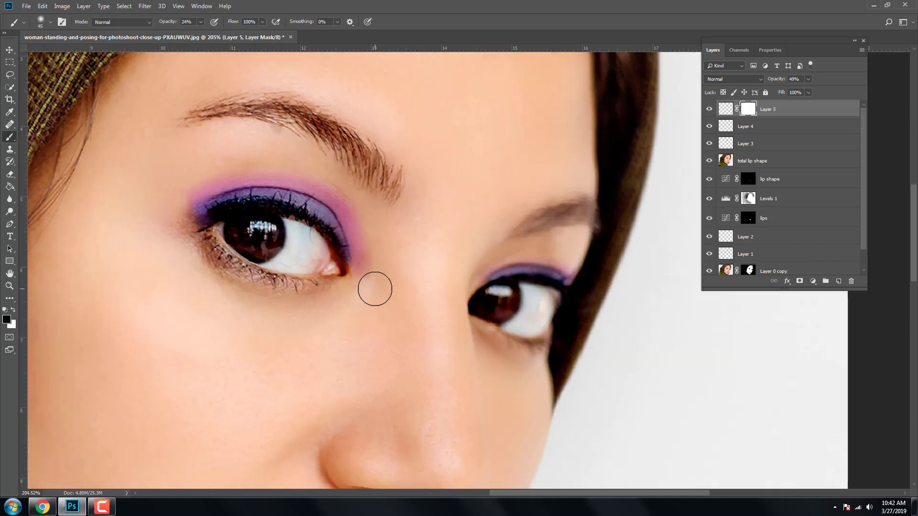
drag(201, 168, 215, 175)
scroll(523, 256, down, 4)
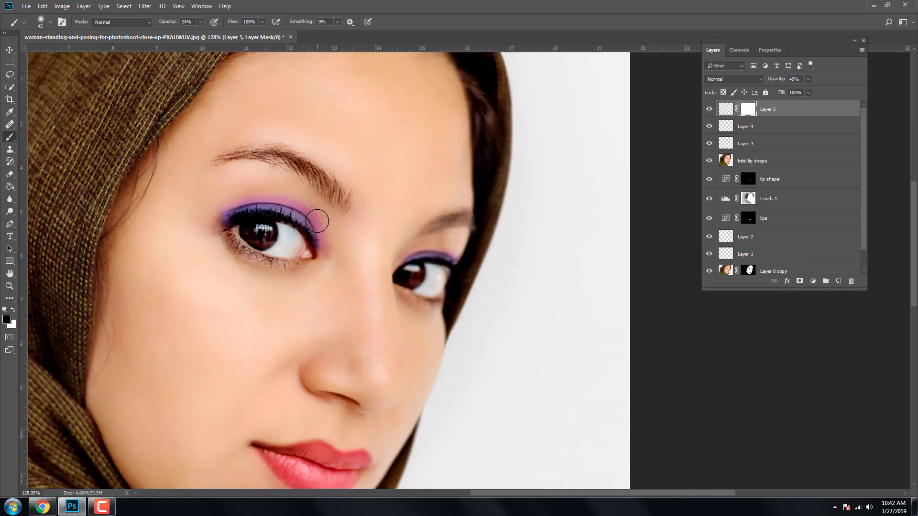
scroll(528, 219, up, 2)
key(0)
key(8)
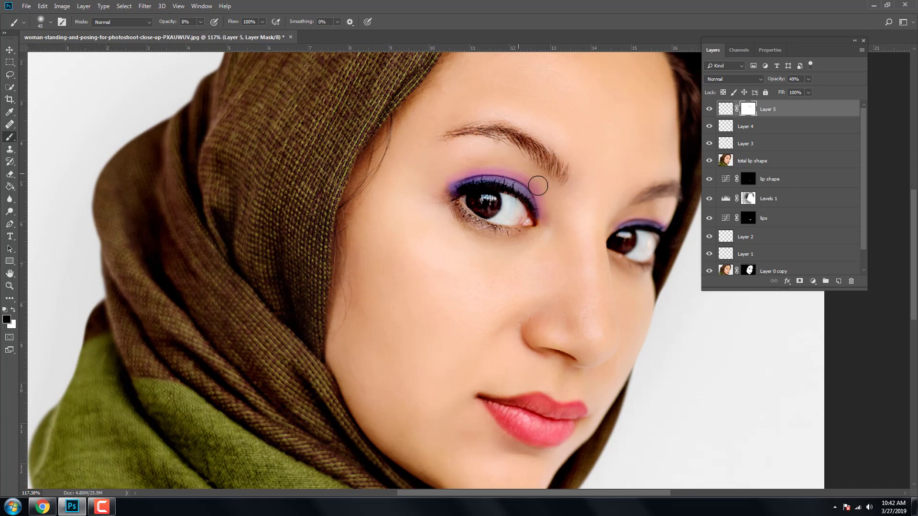
scroll(530, 145, up, 1)
click(838, 282)
Step: Paint dark shading at both eyes' outer corners with a 5% opacity black brush
scroll(505, 142, up, 1)
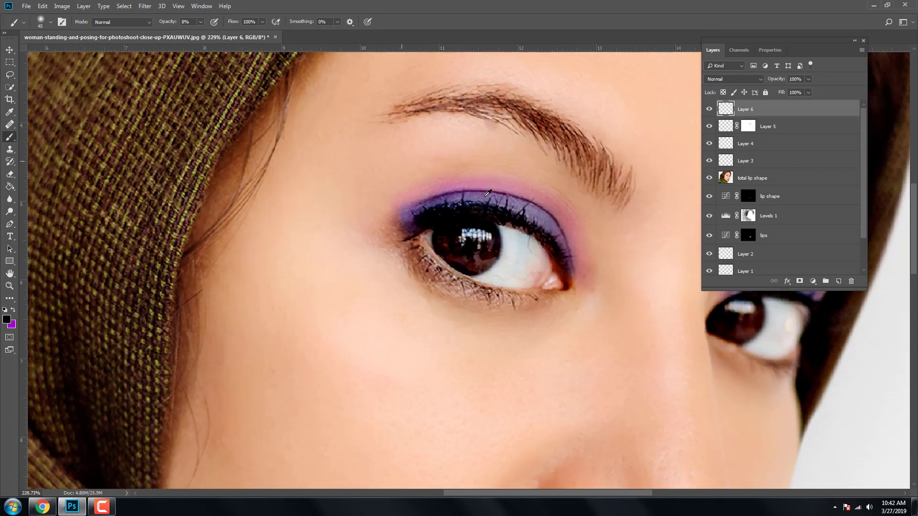
click(188, 21)
text(5)
mouse_move(393, 213)
mouse_down()
mouse_move(431, 185)
mouse_move(468, 181)
mouse_move(465, 191)
mouse_move(410, 204)
mouse_move(431, 195)
mouse_move(394, 195)
mouse_move(402, 191)
mouse_move(476, 191)
mouse_move(421, 185)
mouse_move(430, 209)
mouse_up()
scroll(394, 194, down, 3)
scroll(402, 196, up, 3)
scroll(430, 208, right, 5)
key(bracketleft)
key(bracketleft)
key(bracketleft)
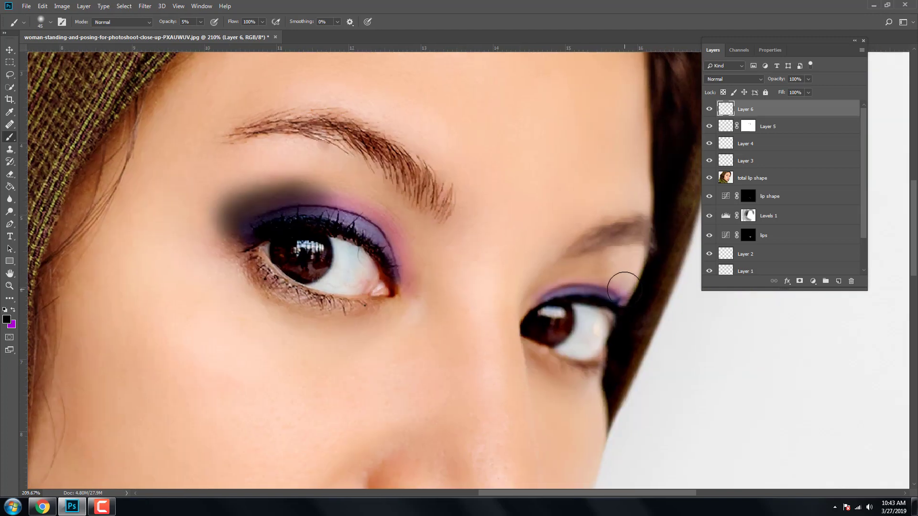
drag(606, 291, 629, 287)
drag(223, 217, 209, 207)
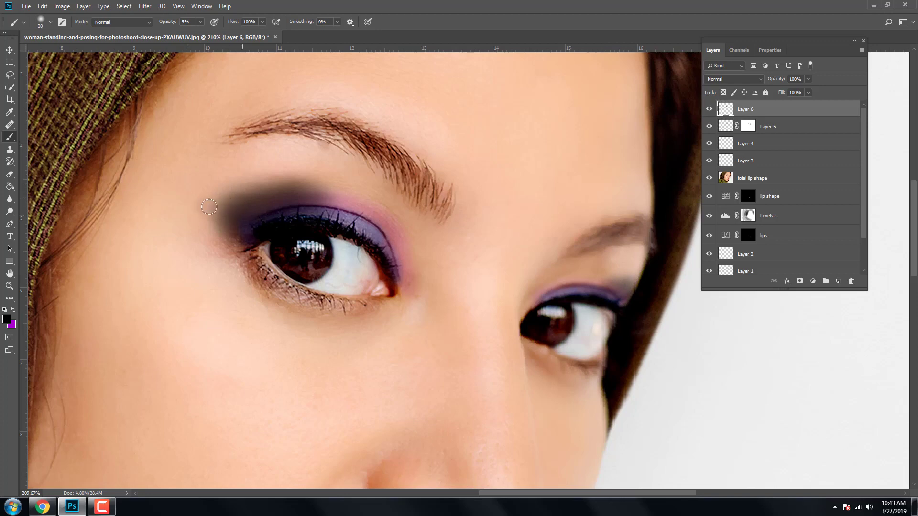
Step: Set Layer 6 to Multiply blend mode and deepen the smoky corner shading
click(730, 82)
click(725, 120)
scroll(431, 207, down, 3)
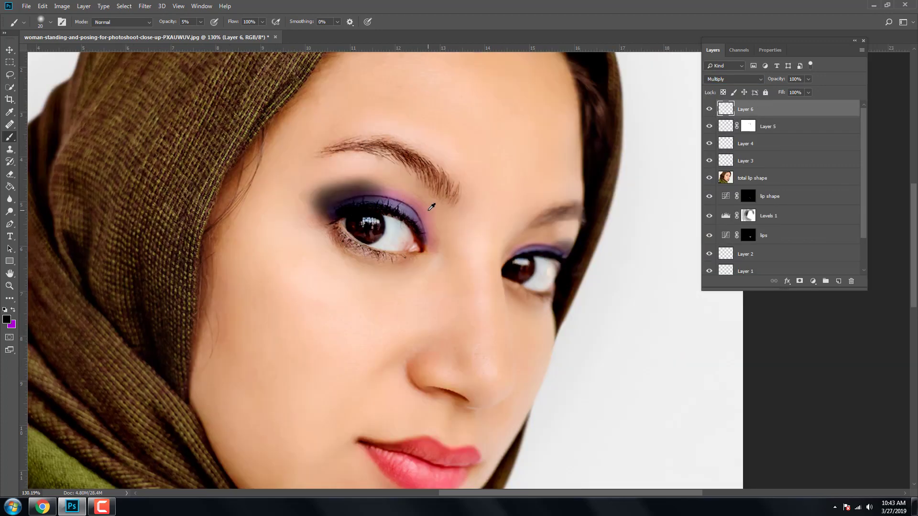
scroll(432, 207, down, 2)
scroll(510, 171, up, 4)
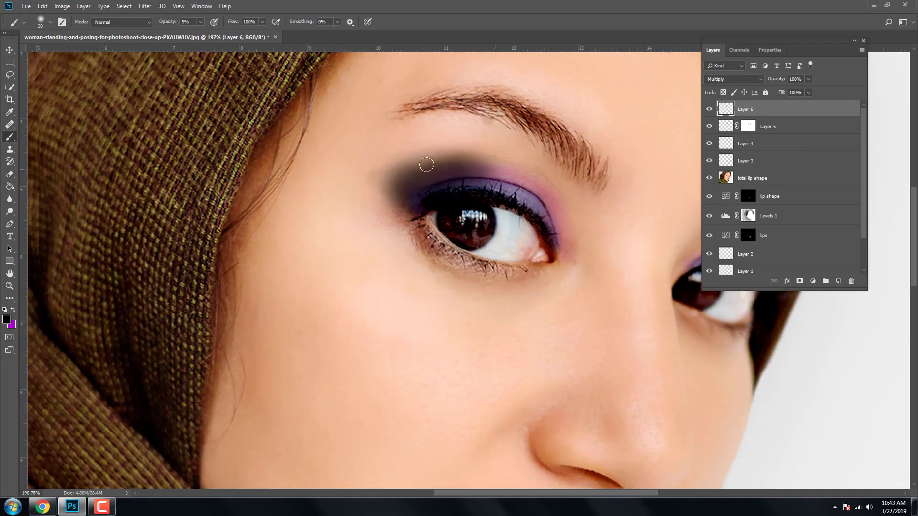
drag(447, 176, 410, 198)
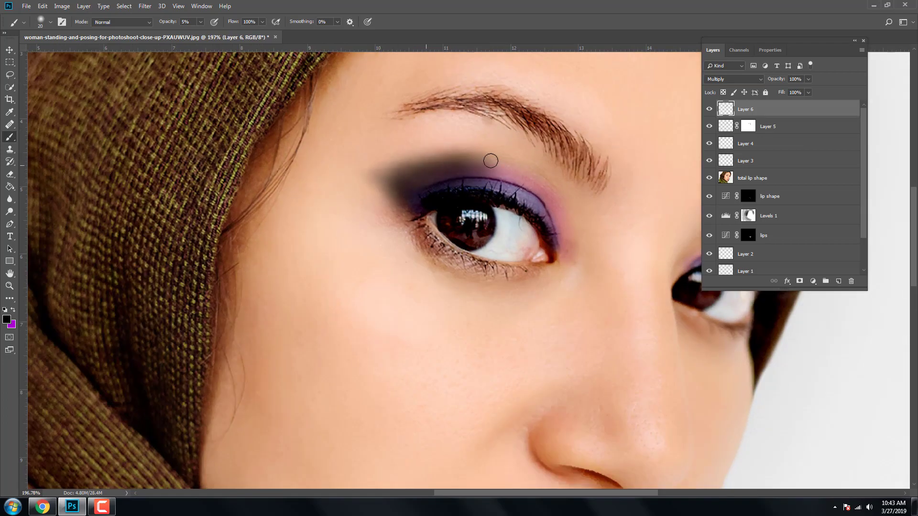
scroll(490, 161, down, 2)
scroll(491, 160, up, 2)
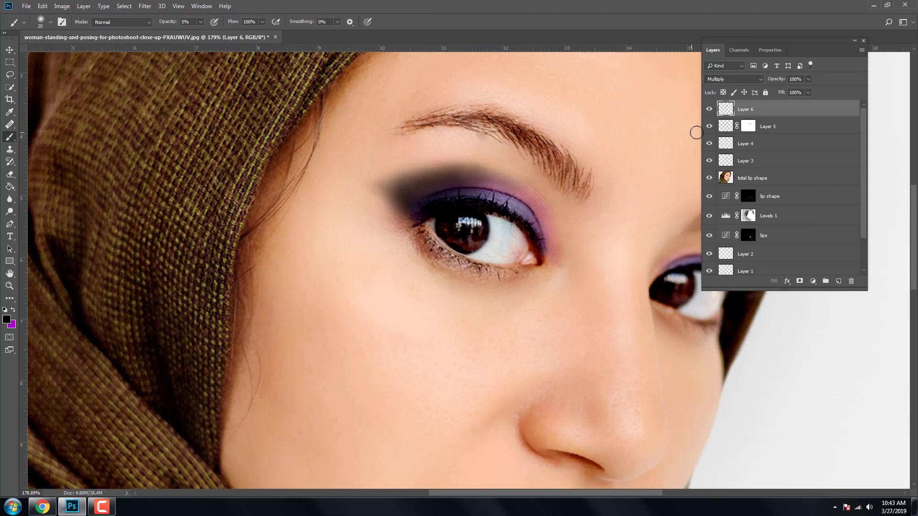
Step: Fade the shading layer to 48% opacity and recentre the eye area
click(808, 78)
drag(811, 90, 785, 90)
scroll(542, 302, down, 3)
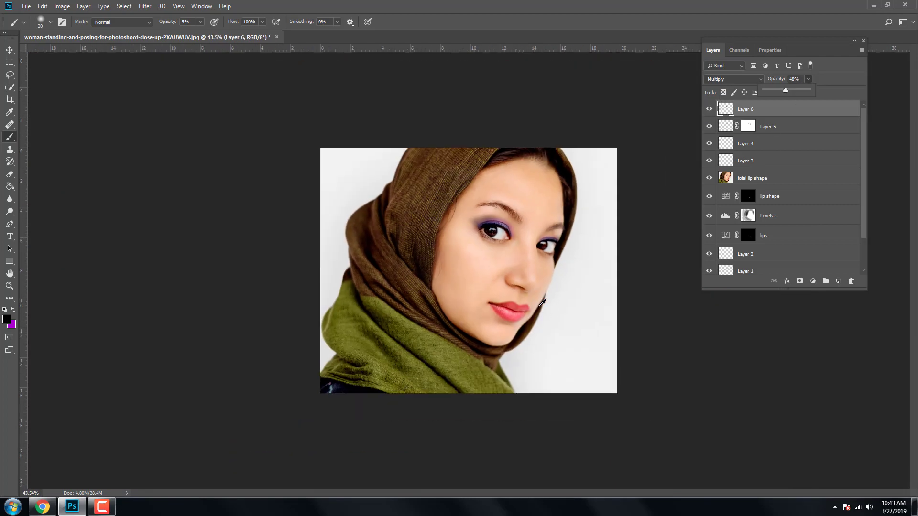
scroll(492, 253, up, 2)
scroll(493, 254, up, 1)
drag(530, 175, 512, 195)
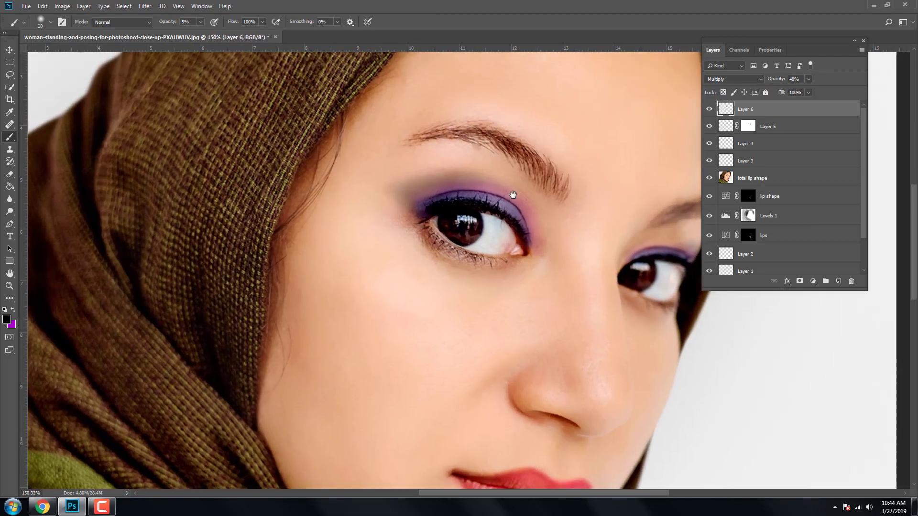
Step: Add a darkening Curves adjustment layer and invert its mask to hide the effect
click(813, 281)
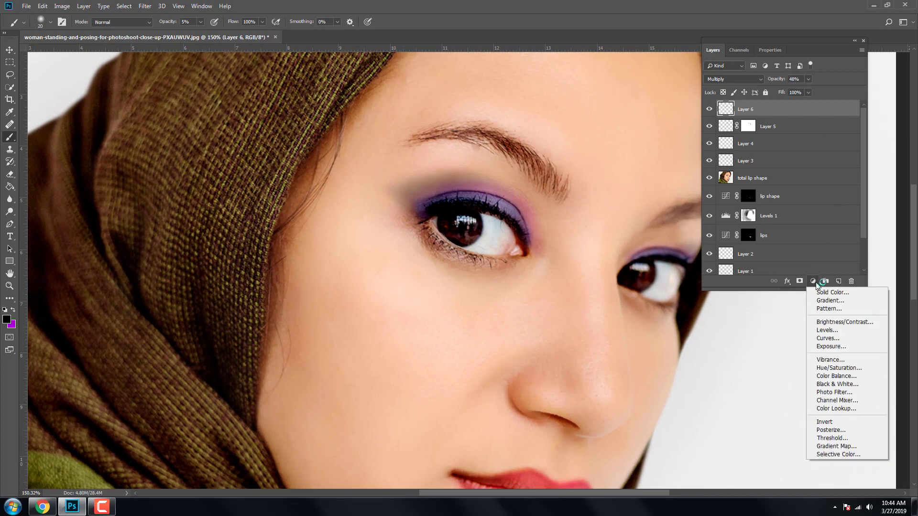
click(829, 338)
drag(799, 155, 802, 174)
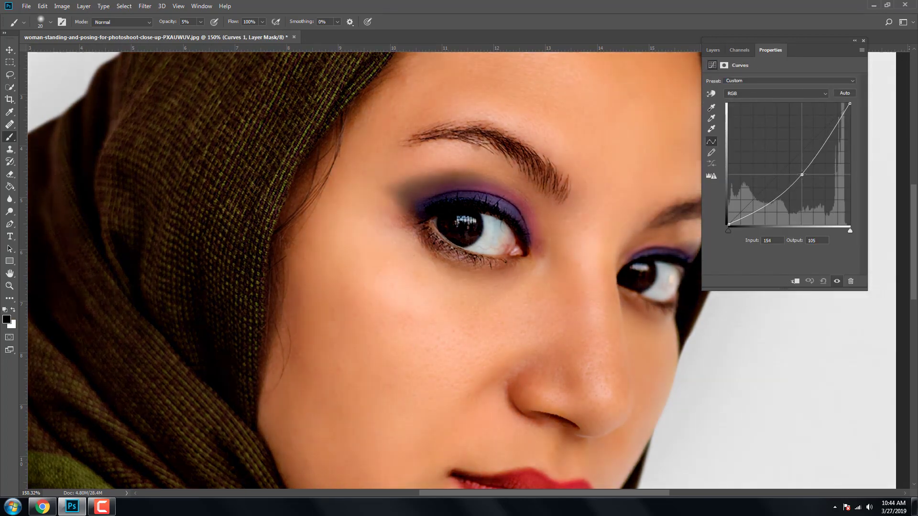
click(717, 51)
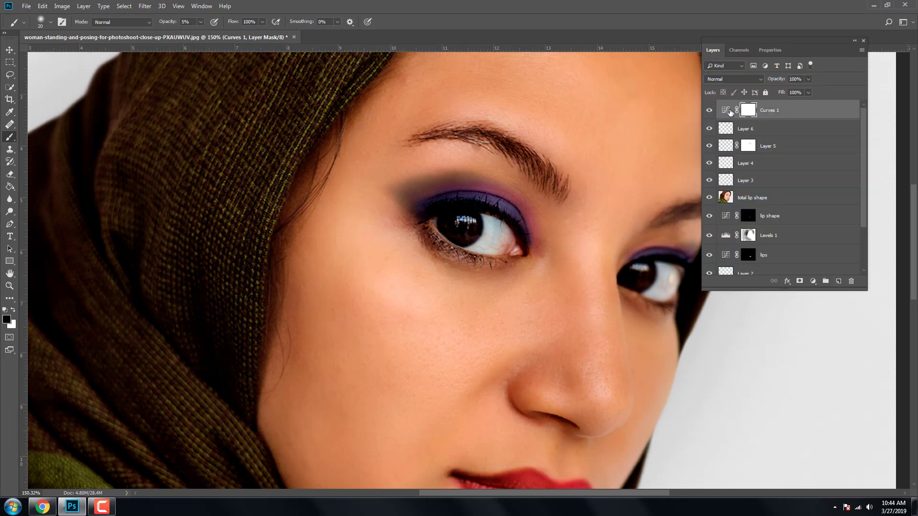
key(ctrl+i)
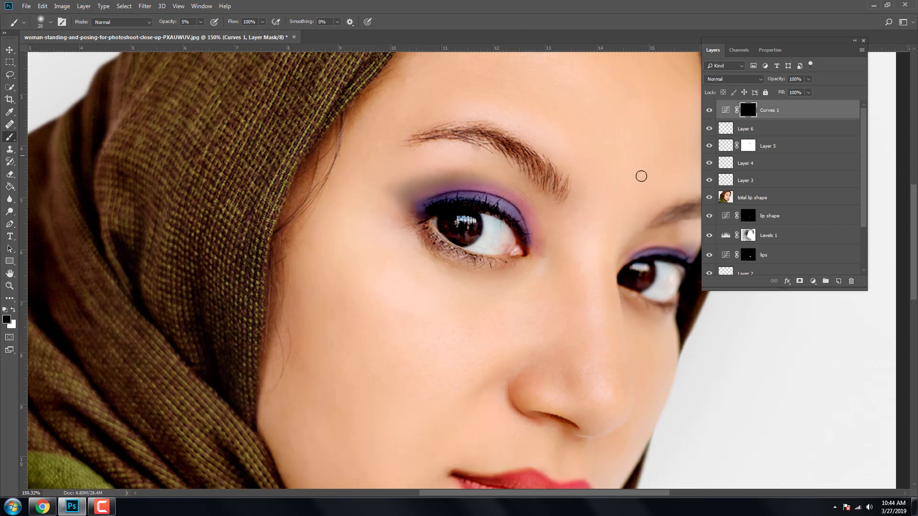
Step: Paint white with a larger brush to reveal the darkening over the eyeshadow
key(bracketright)
click(13, 311)
key(bracketright)
drag(420, 188, 452, 191)
drag(699, 248, 477, 296)
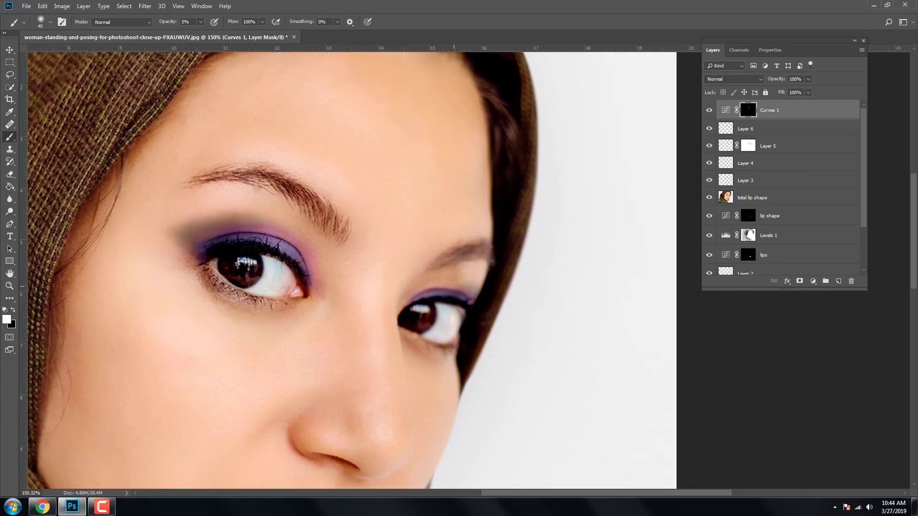
scroll(380, 238, down, 3)
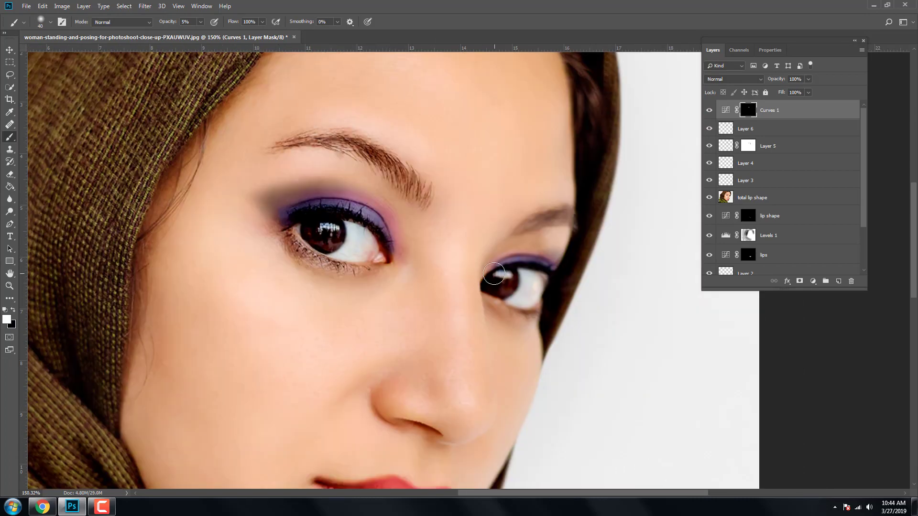
scroll(499, 263, down, 1)
scroll(500, 263, up, 1)
scroll(500, 263, down, 2)
scroll(500, 262, up, 1)
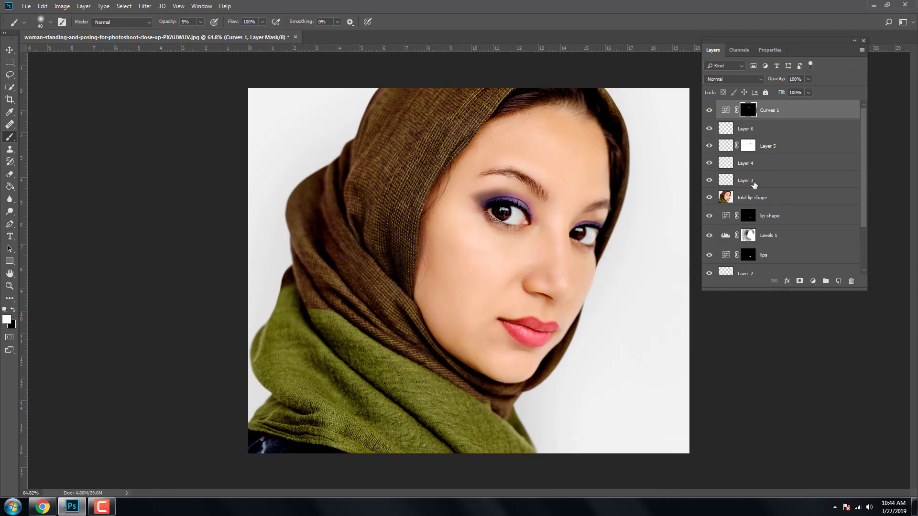
Step: Group the layers from Curves 1 down to Layer 3 as "eye shadow"
shift+click(754, 184)
key(ctrl+g)
text(eye shadow)
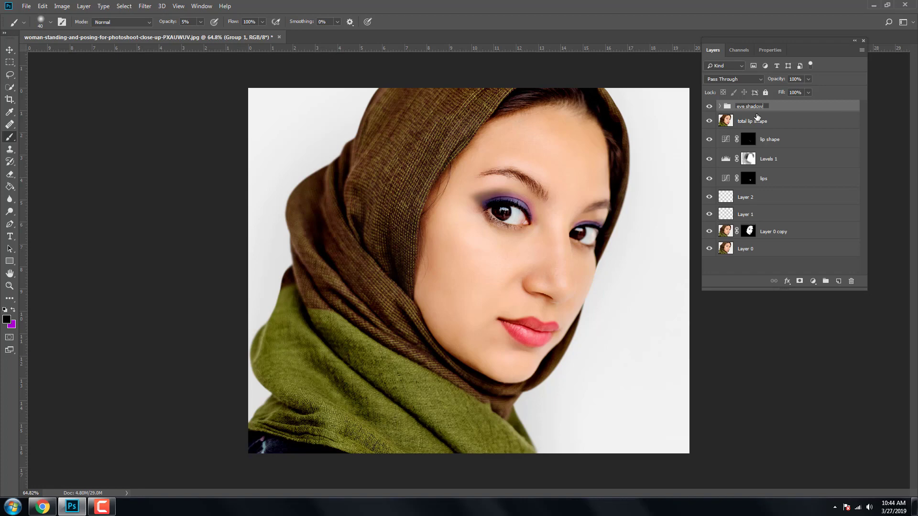
key(Return)
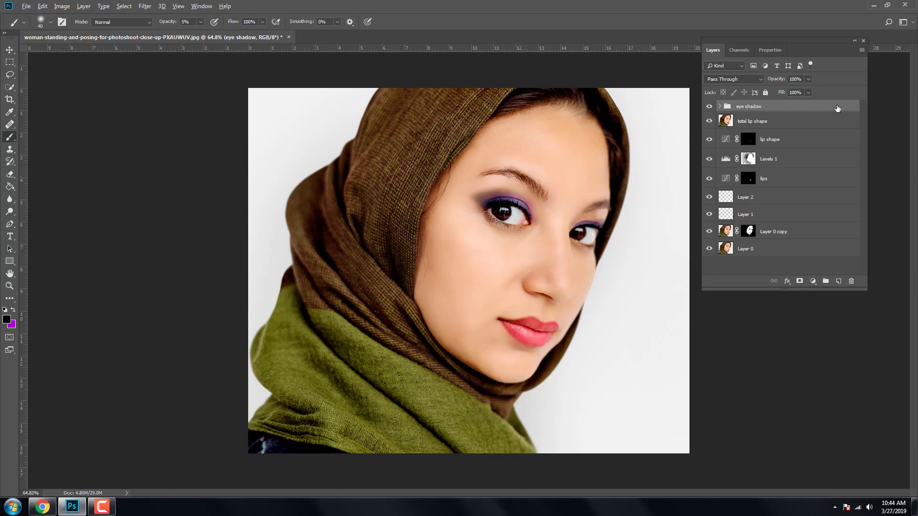
Step: Add a second darkening Curves layer with an inverted mask
click(814, 282)
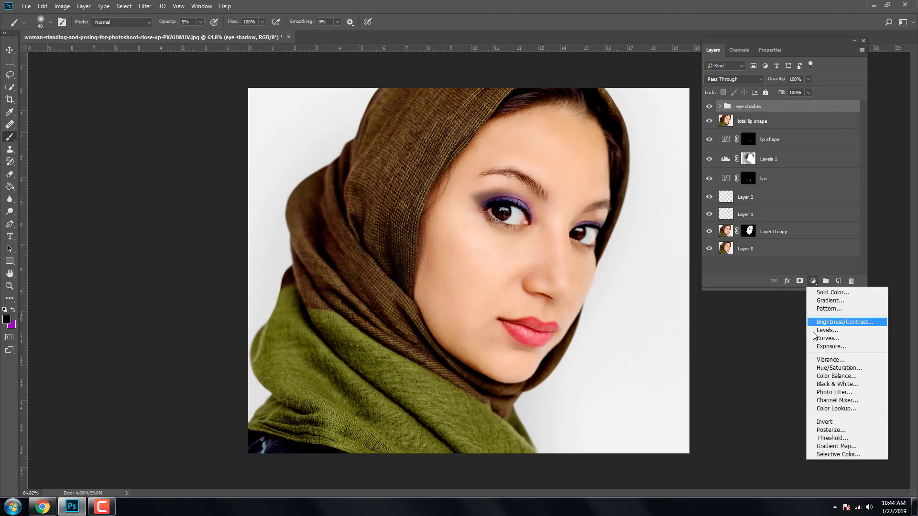
click(828, 338)
drag(795, 158, 801, 192)
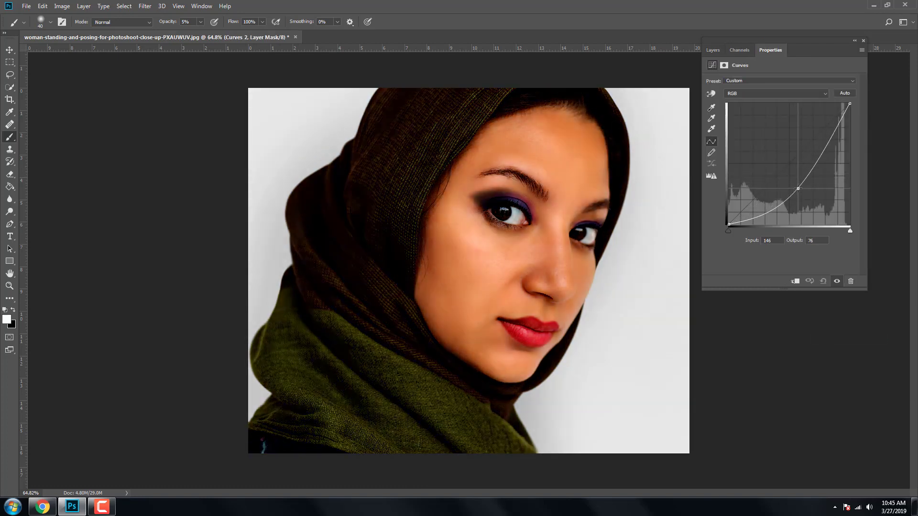
click(713, 50)
key(ctrl+i)
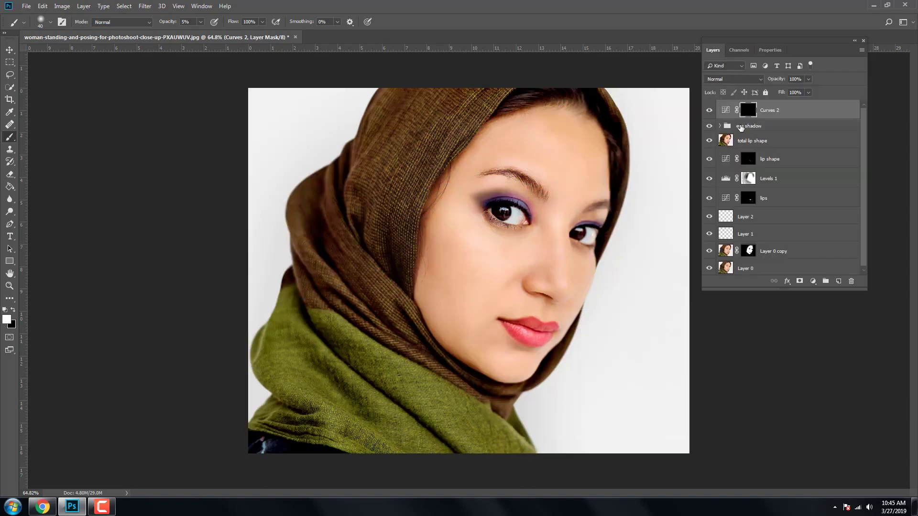
Step: Paint the Curves 2 darkening along the eyebrow tail and middle, checking both eyes
scroll(555, 163, up, 5)
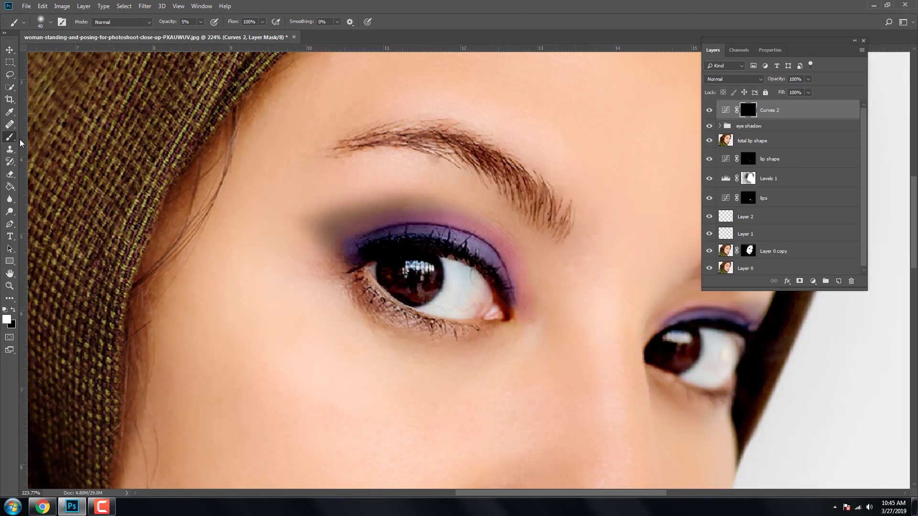
mouse_move(549, 230)
mouse_down()
mouse_move(537, 222)
mouse_move(558, 232)
mouse_up()
drag(502, 167, 525, 203)
key(bracketleft)
key(bracketleft)
key(bracketleft)
drag(502, 172, 476, 161)
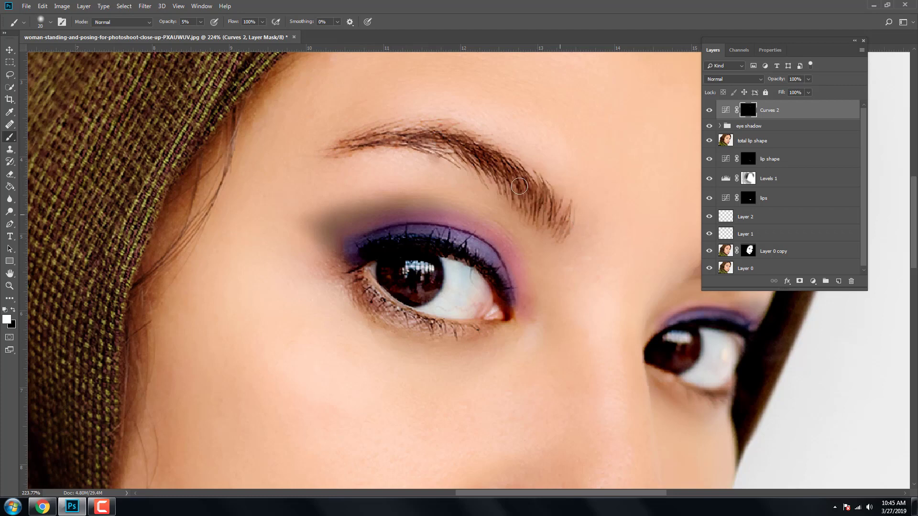
drag(377, 137, 378, 139)
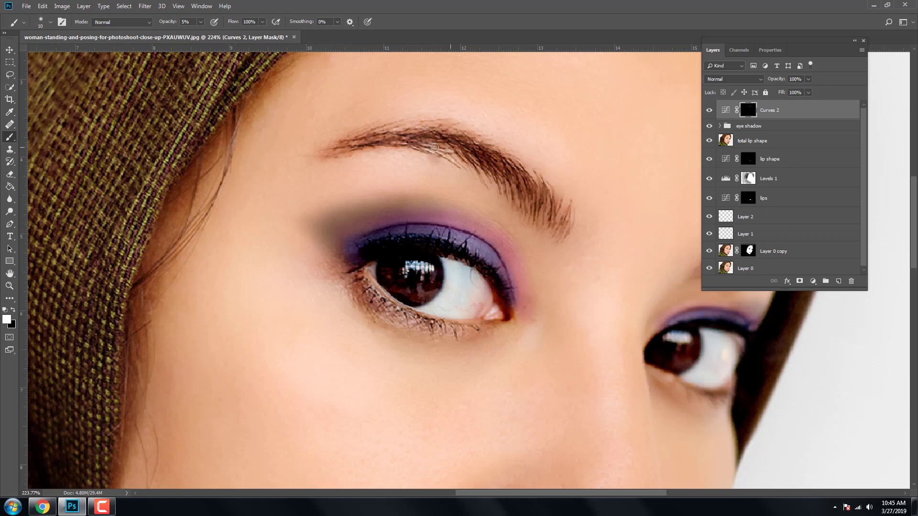
drag(592, 221, 410, 225)
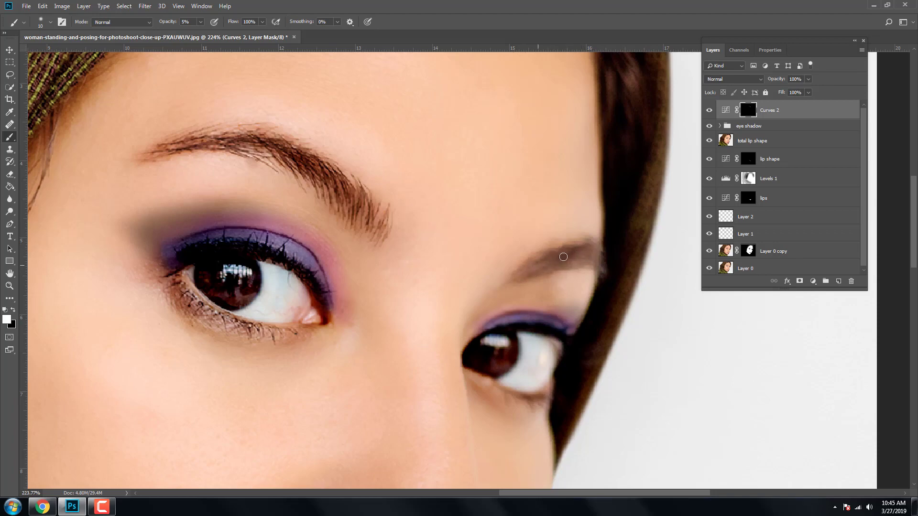
drag(412, 239, 459, 221)
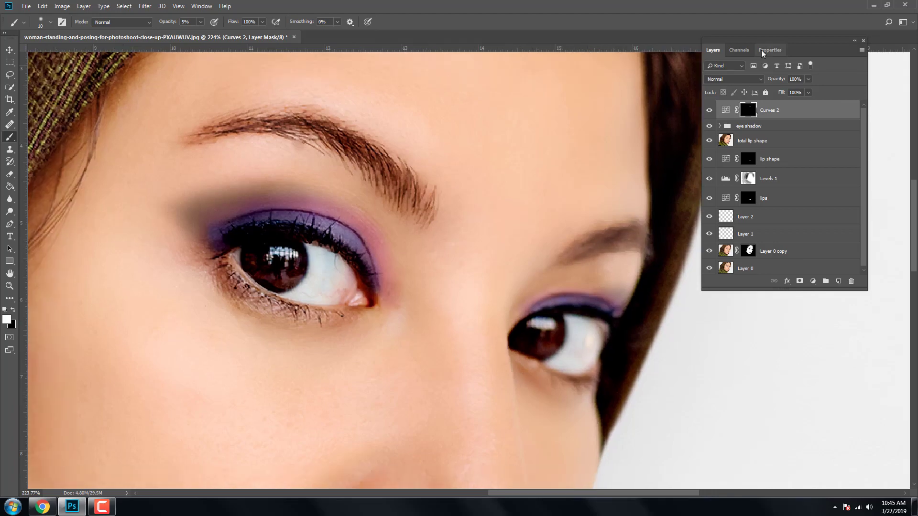
Step: Open the Curves 2 opacity control and add a new empty Layer 7 with Ctrl+Shift+Alt+N
click(770, 50)
click(713, 50)
click(808, 79)
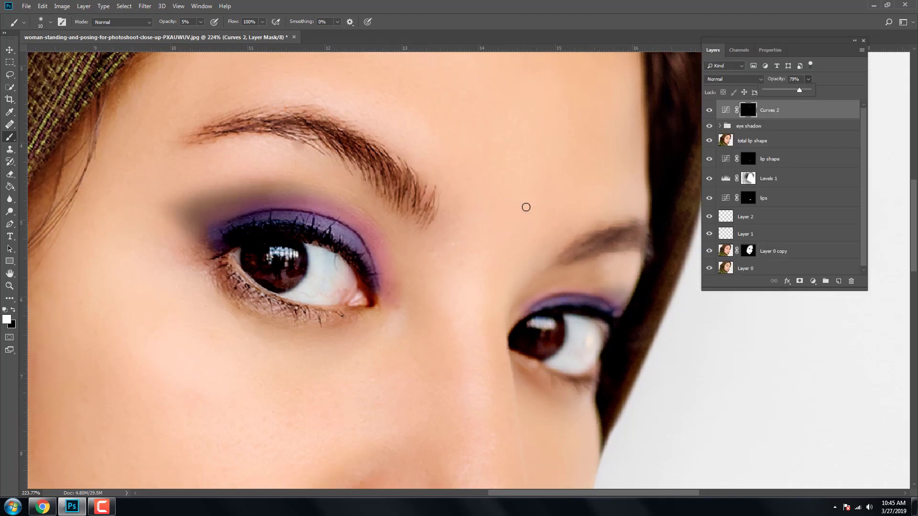
key(ctrl+shift+alt+n)
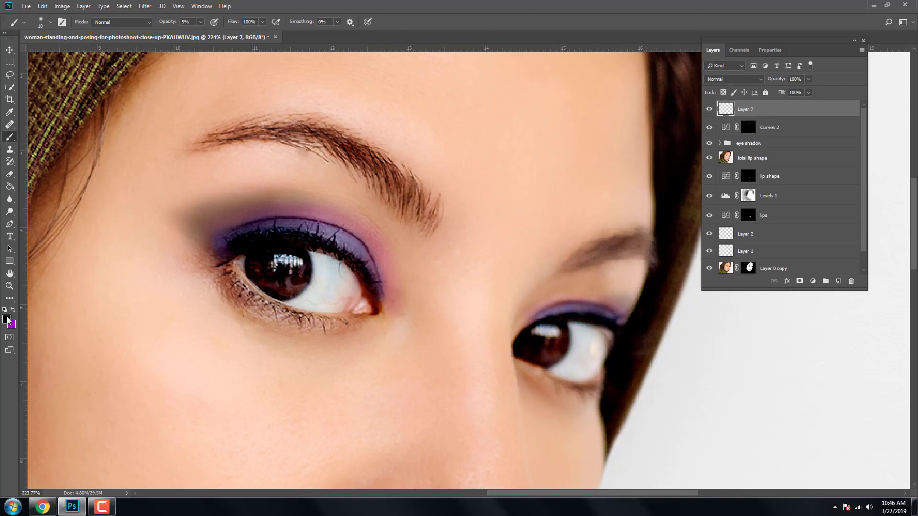
Step: Set the foreground colour to white and enlarge the brush to 25
click(7, 319)
click(580, 234)
click(795, 228)
key(bracketright)
scroll(322, 151, up, 2)
key(bracketright)
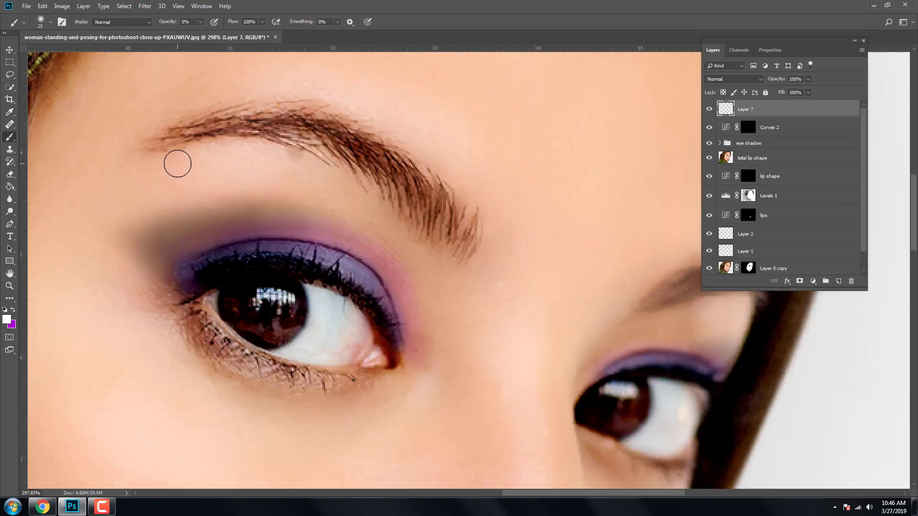
Step: Check both eyes and lower Layer 7's opacity to 60%
drag(463, 223, 276, 189)
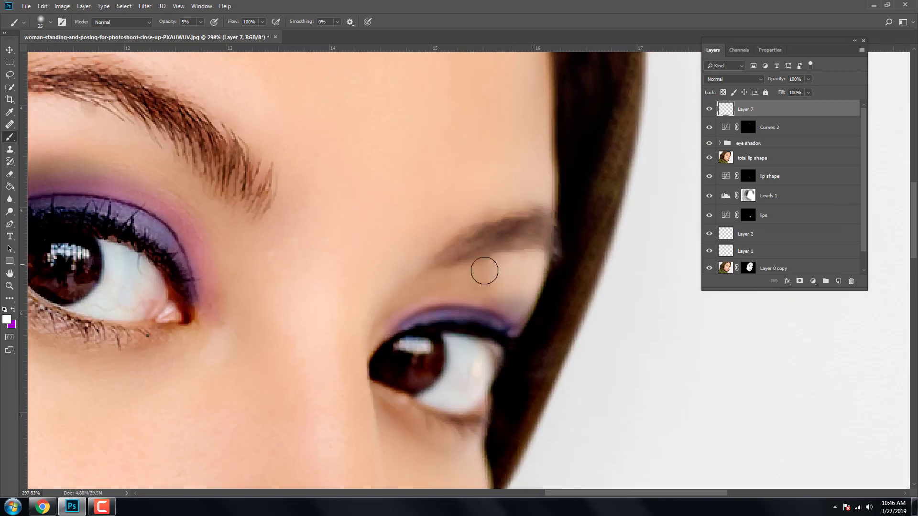
drag(497, 260, 662, 312)
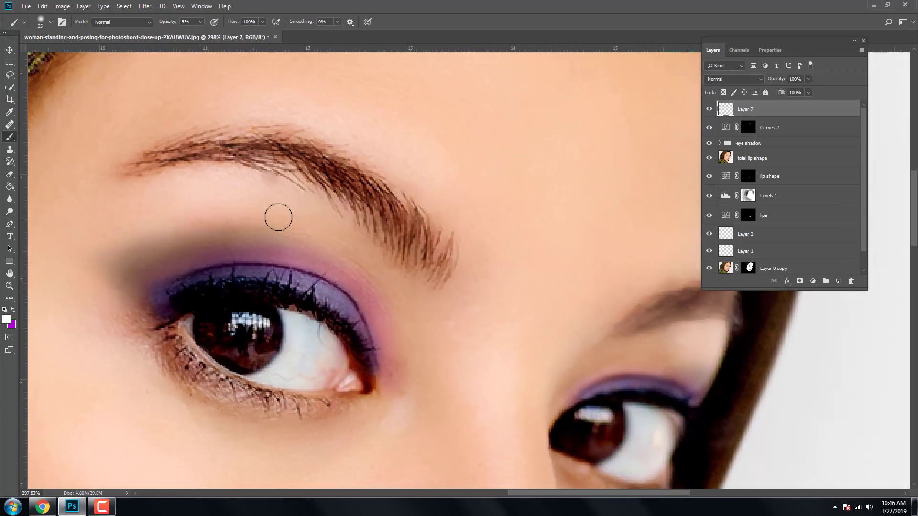
scroll(267, 218, down, 3)
scroll(242, 213, up, 2)
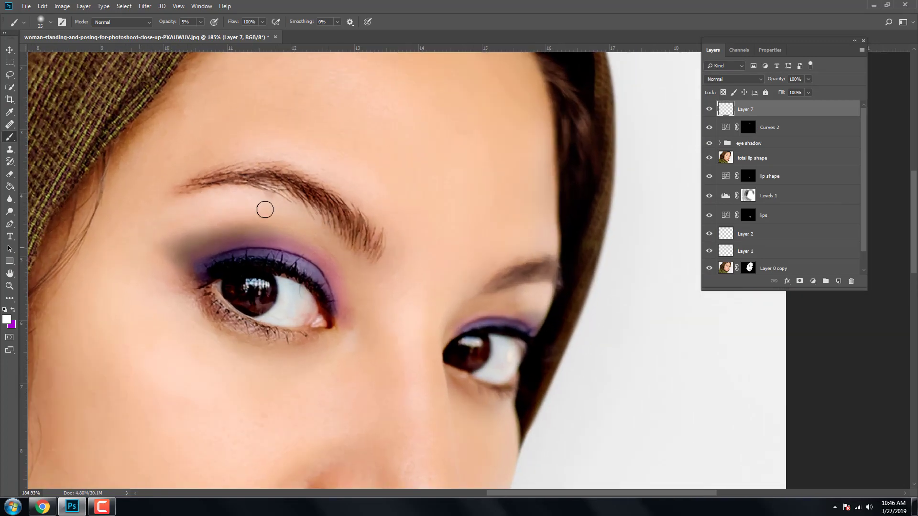
scroll(311, 203, down, 3)
scroll(335, 203, up, 1)
scroll(568, 135, down, 2)
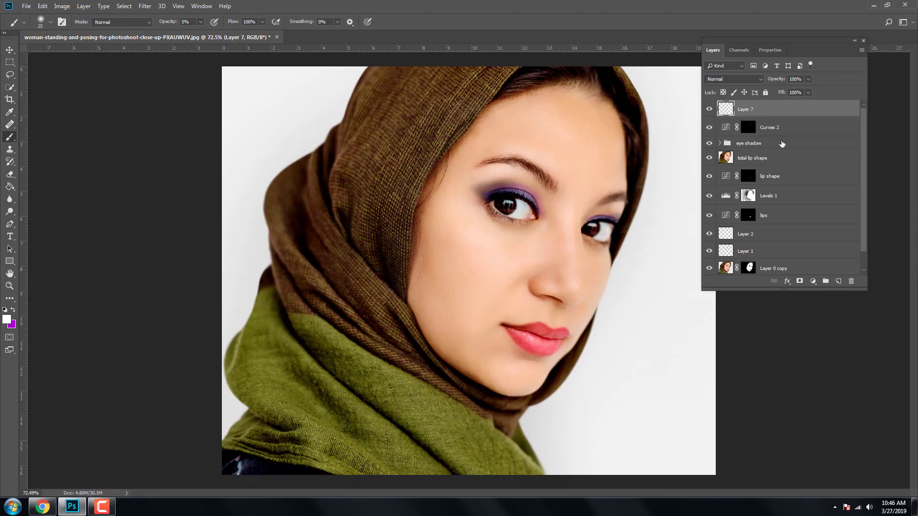
click(808, 79)
drag(797, 90, 793, 91)
scroll(601, 179, down, 1)
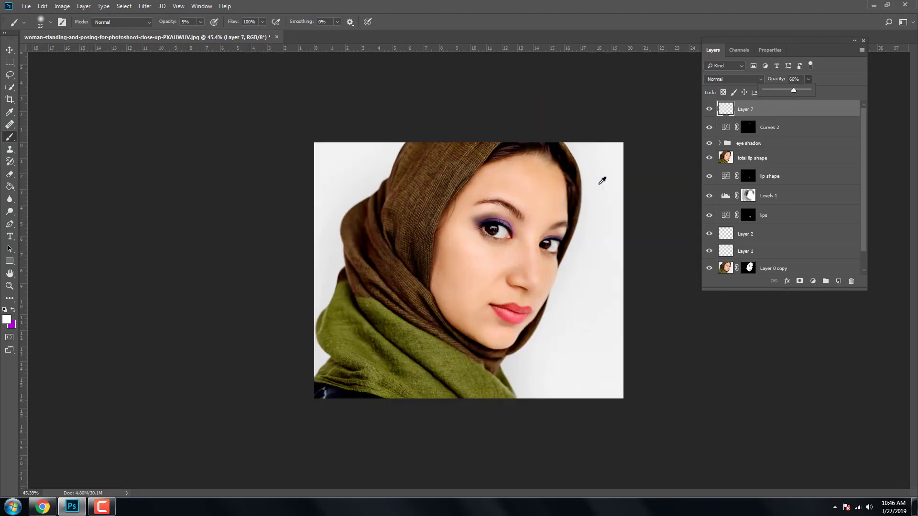
scroll(601, 185, down, 1)
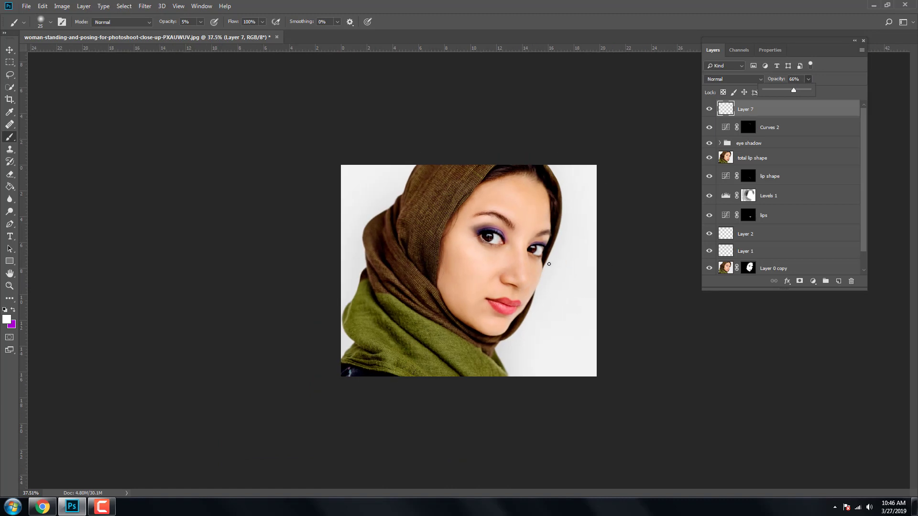
scroll(549, 268, up, 2)
scroll(549, 275, up, 1)
scroll(550, 282, up, 2)
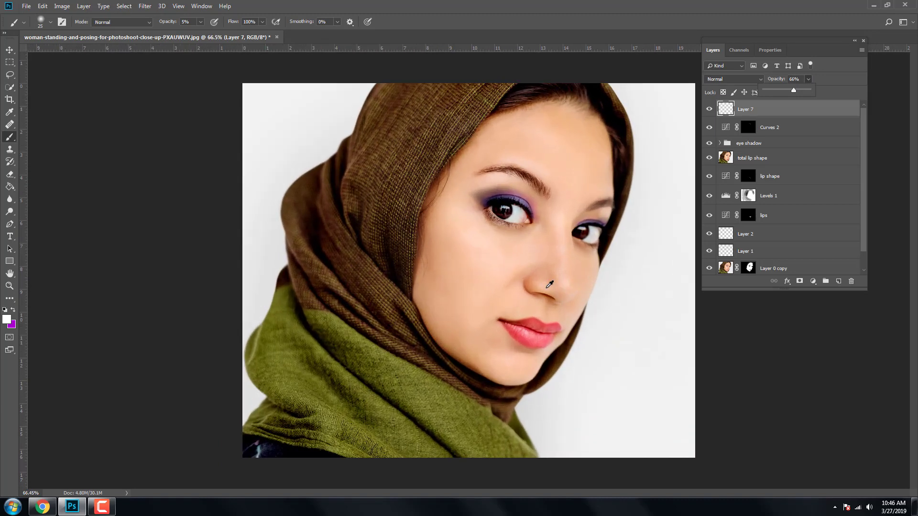
scroll(503, 236, up, 2)
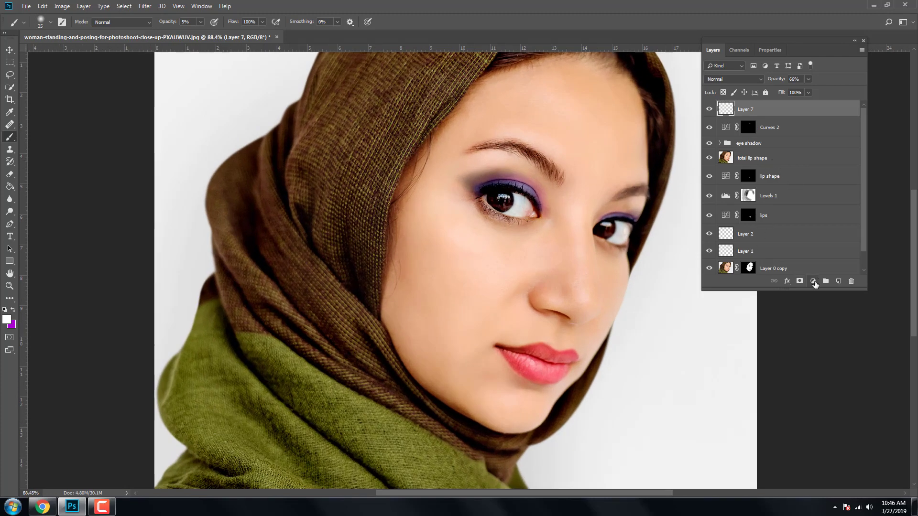
click(814, 282)
Step: Add a Levels layer with output 18/130 and midtone 0.23, then invert its mask
click(827, 331)
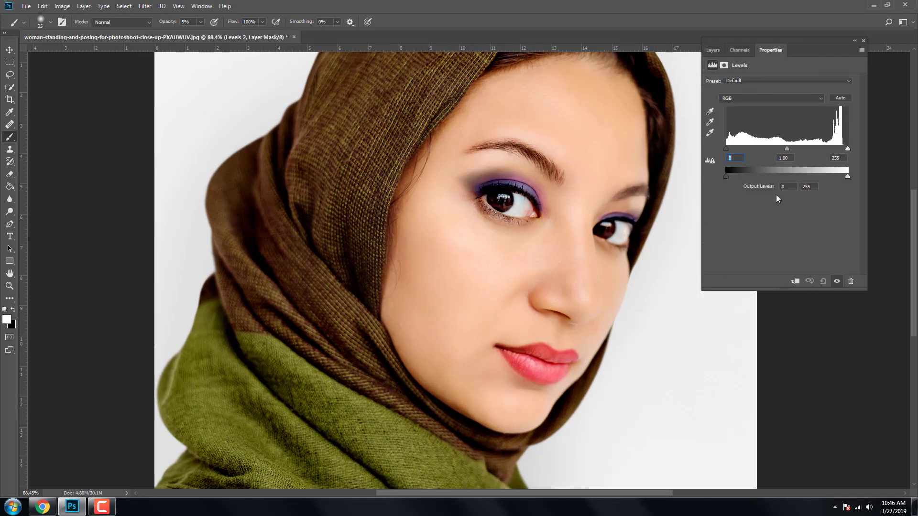
drag(726, 176, 734, 177)
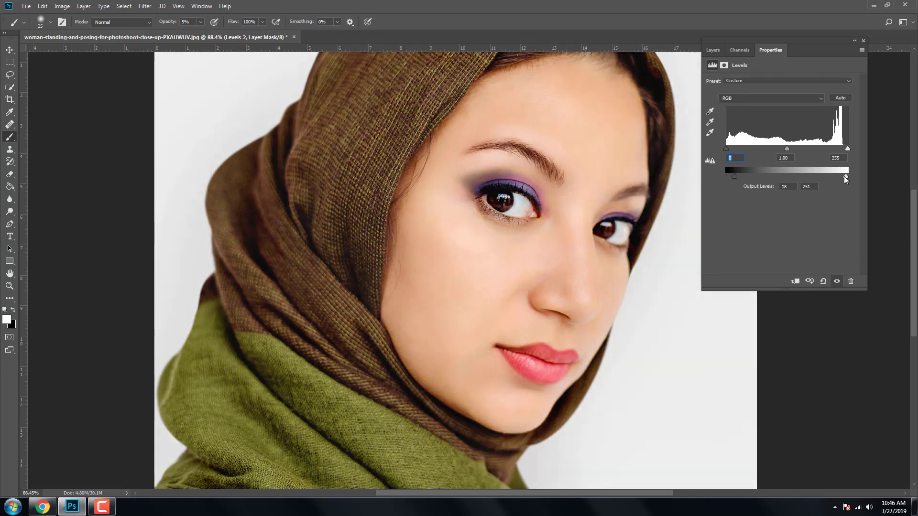
drag(844, 176, 788, 181)
mouse_move(787, 149)
mouse_down()
mouse_move(779, 158)
mouse_move(841, 169)
mouse_move(831, 171)
mouse_up()
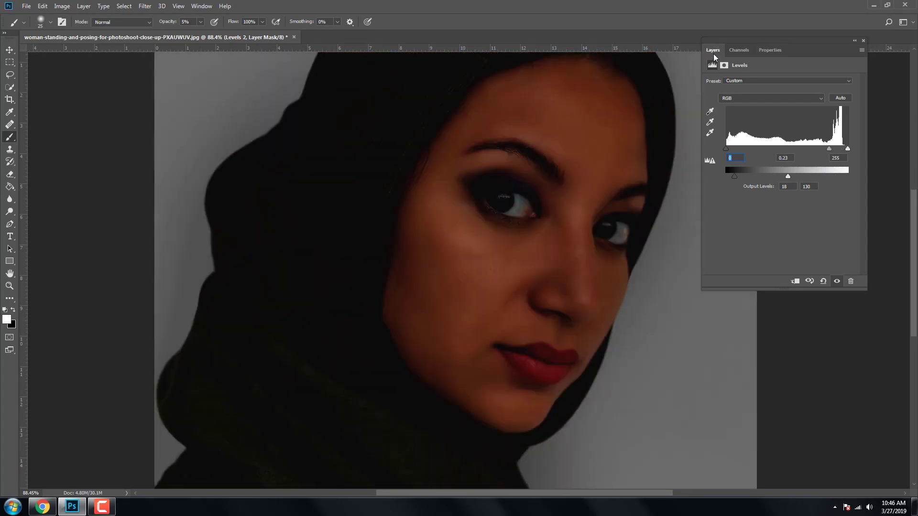
click(714, 51)
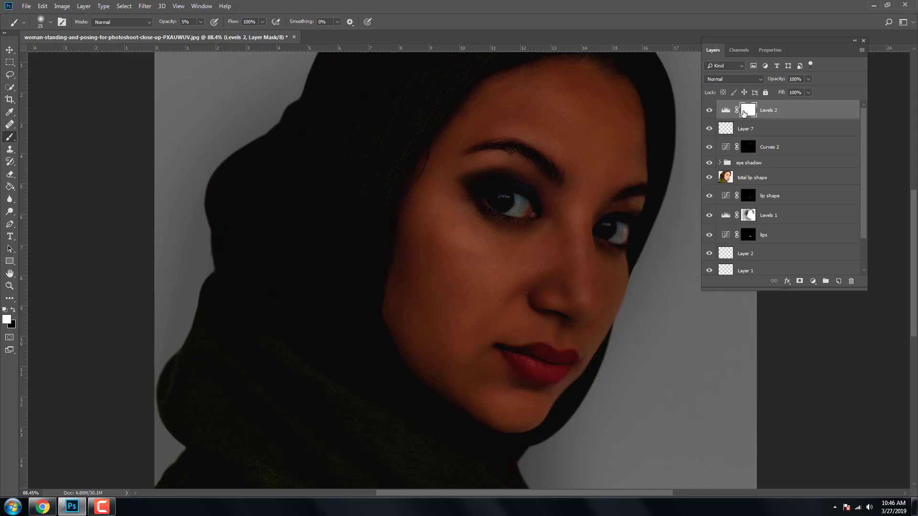
key(ctrl+i)
Step: Paint the Levels 2 darkening under the left eye and add a new empty layer
scroll(514, 182, up, 3)
scroll(454, 263, up, 1)
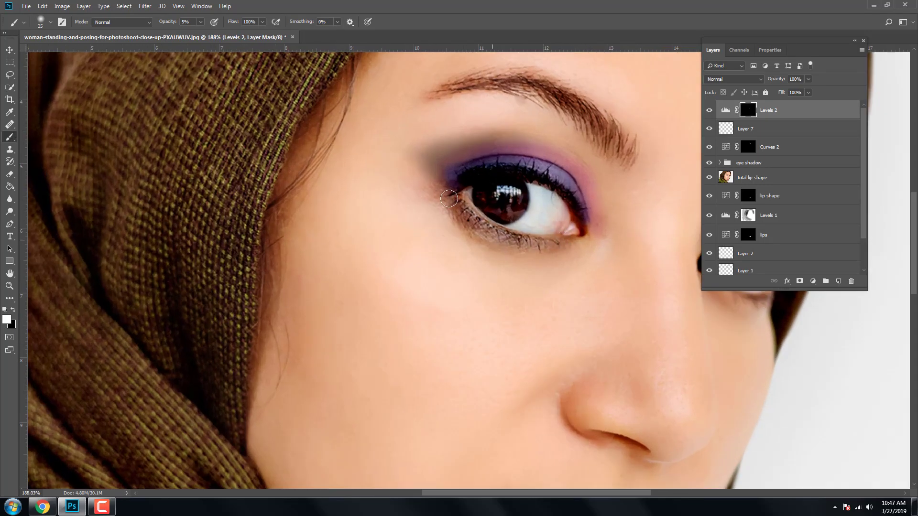
drag(543, 241, 525, 235)
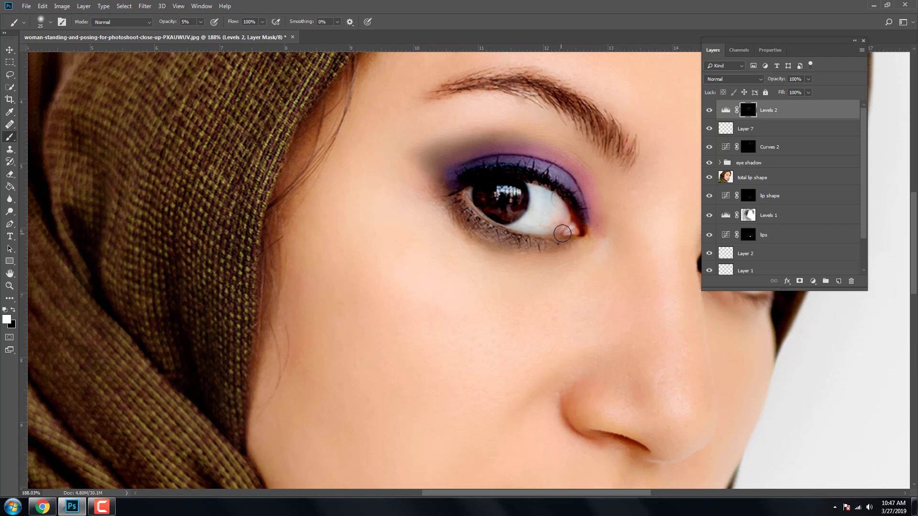
scroll(563, 233, right, 3)
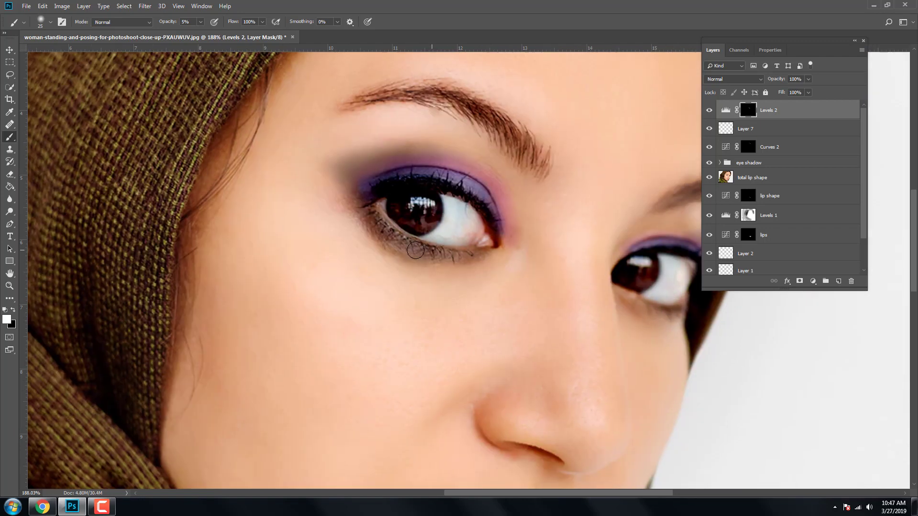
click(838, 281)
Step: Sample purple from the eyeshadow and brush it faintly along the lower lash line
click(7, 319)
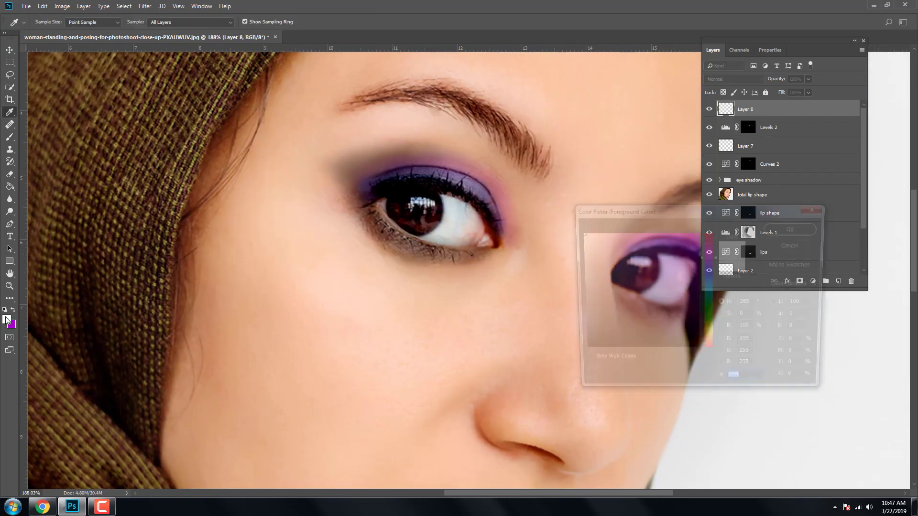
click(594, 240)
click(796, 227)
mouse_move(378, 221)
mouse_down()
mouse_move(459, 247)
mouse_move(361, 232)
mouse_up()
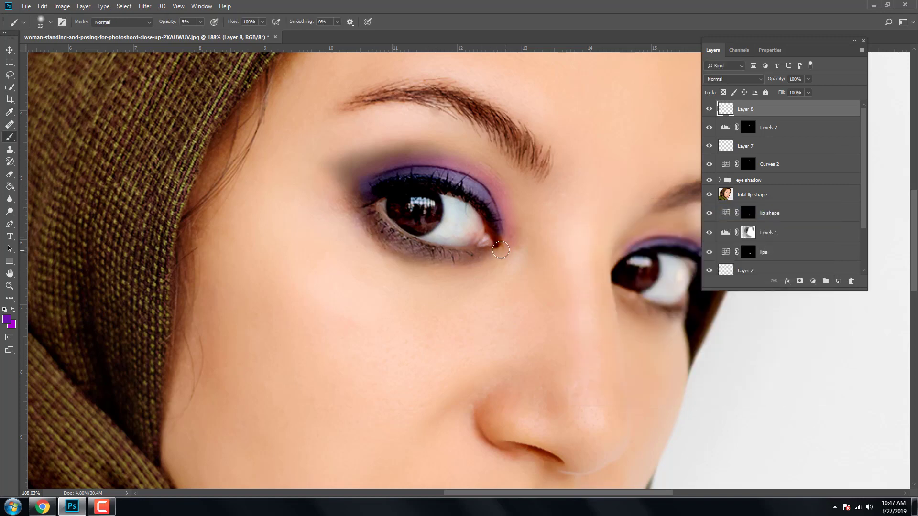
scroll(461, 269, right, 2)
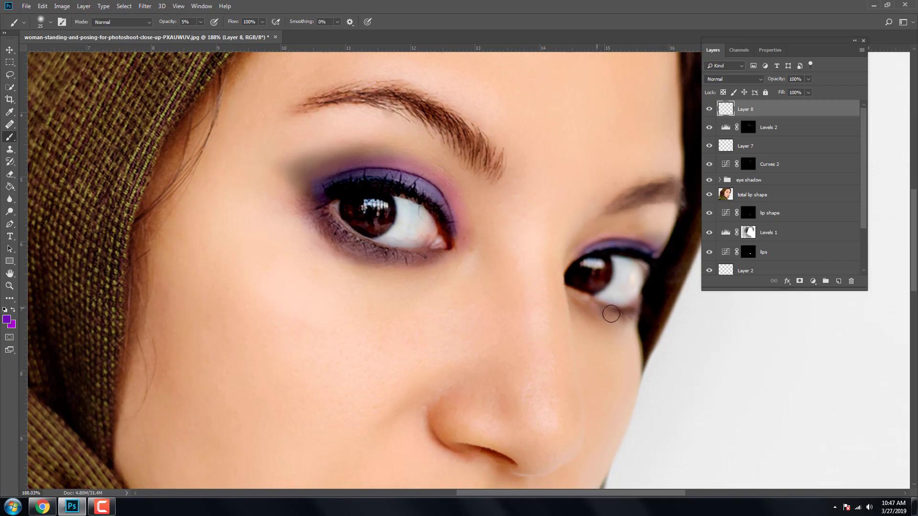
scroll(611, 313, down, 2)
scroll(485, 301, down, 3)
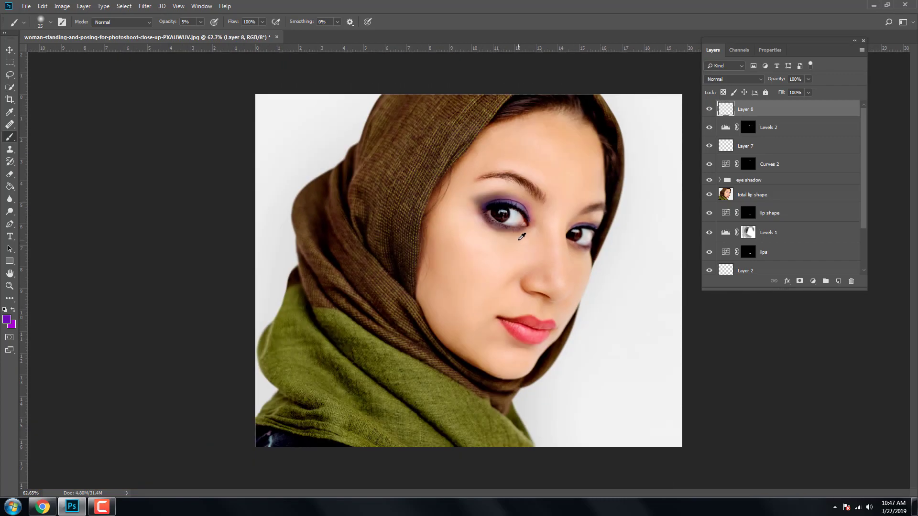
scroll(521, 236, up, 4)
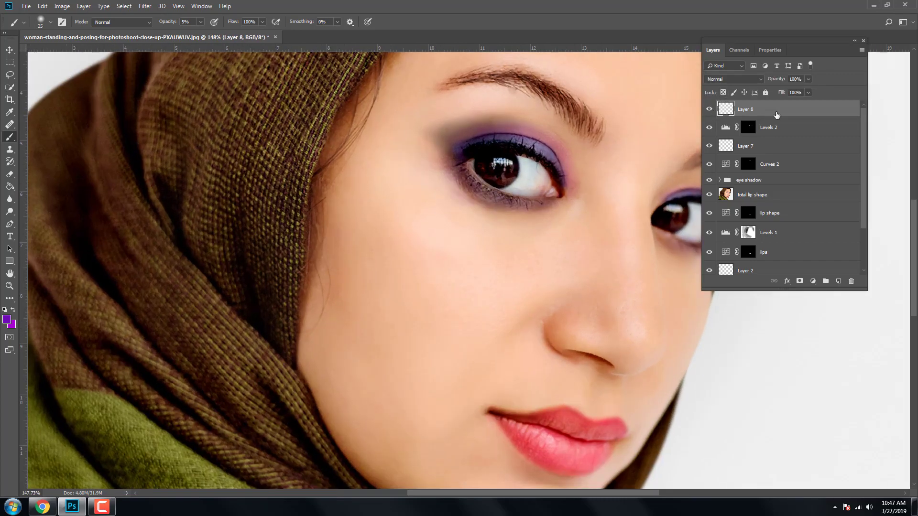
Step: Fade Layer 8 to 75% and Levels 2 to 55%, then add Layer 9 above Layer 8
click(808, 79)
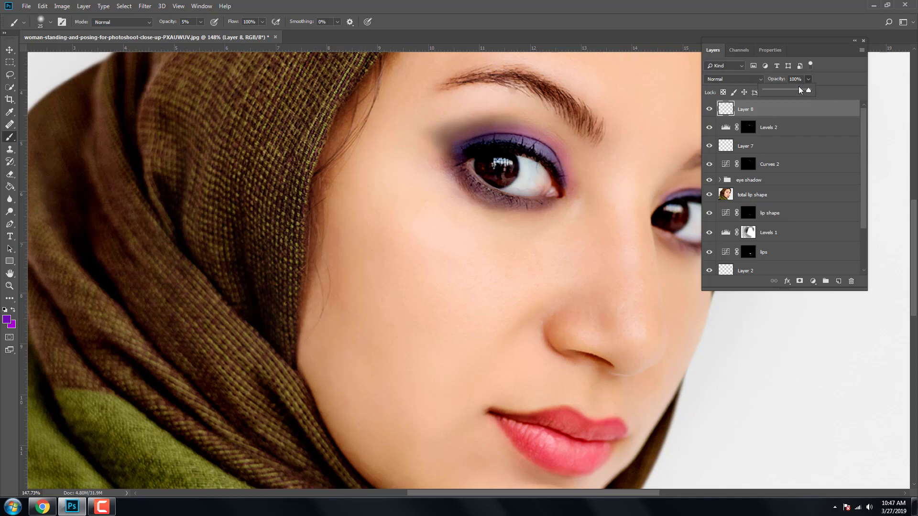
drag(801, 89, 789, 91)
click(778, 124)
click(808, 78)
scroll(591, 256, down, 2)
scroll(558, 267, down, 3)
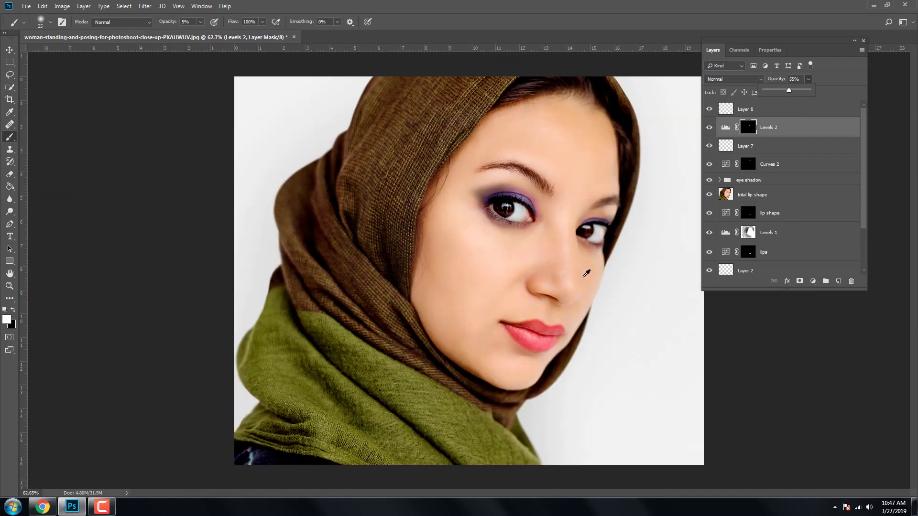
scroll(583, 280, down, 1)
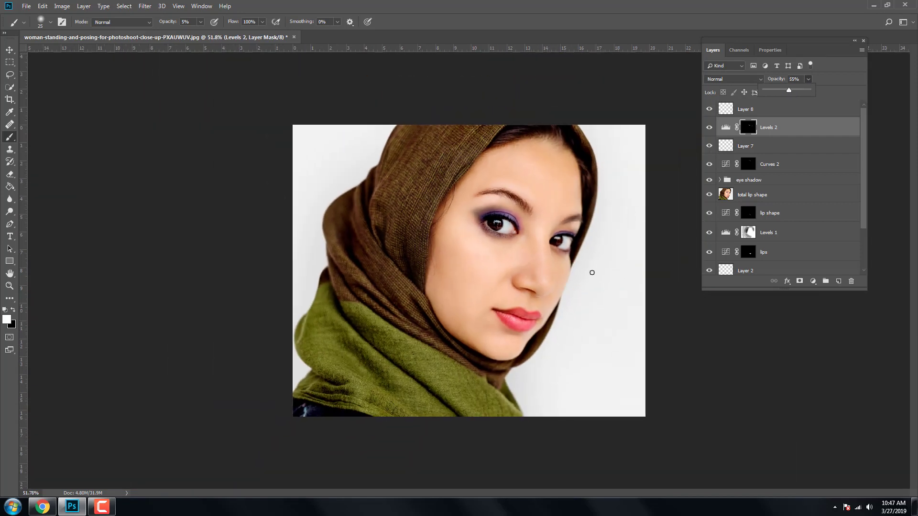
scroll(517, 279, up, 1)
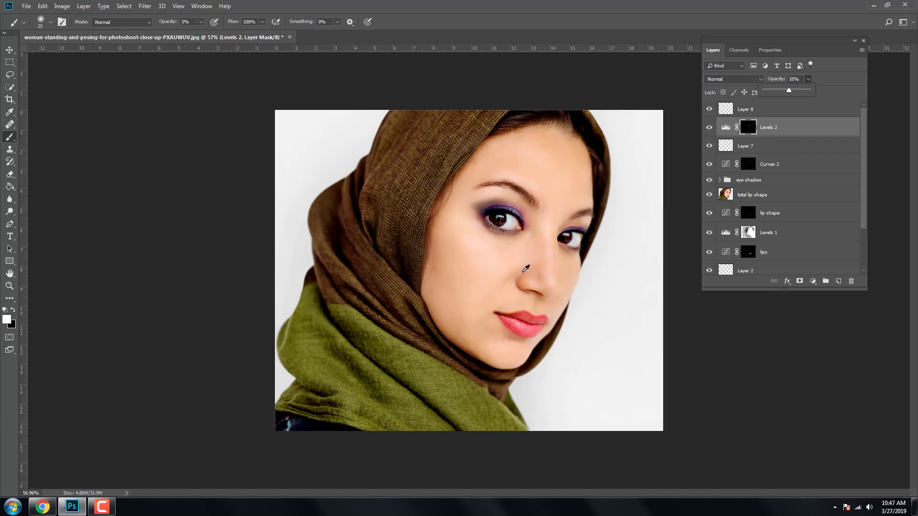
click(764, 111)
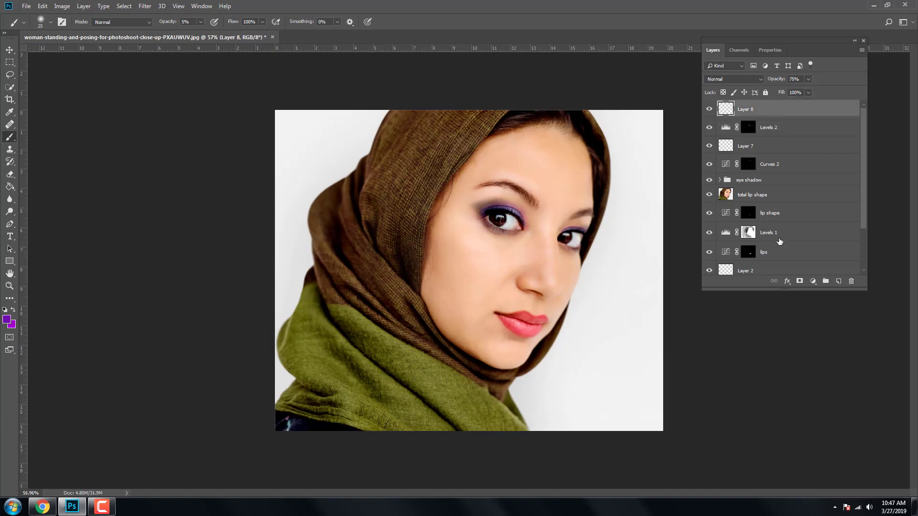
click(838, 281)
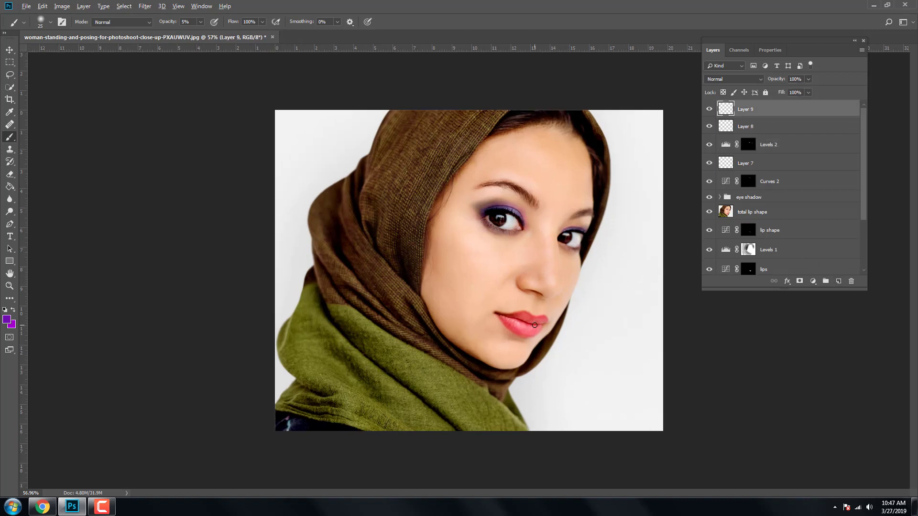
Step: Sample the lip pink and brush blush onto the left cheek with a 250-pixel soft brush
alt+click(521, 323)
scroll(481, 338, up, 3)
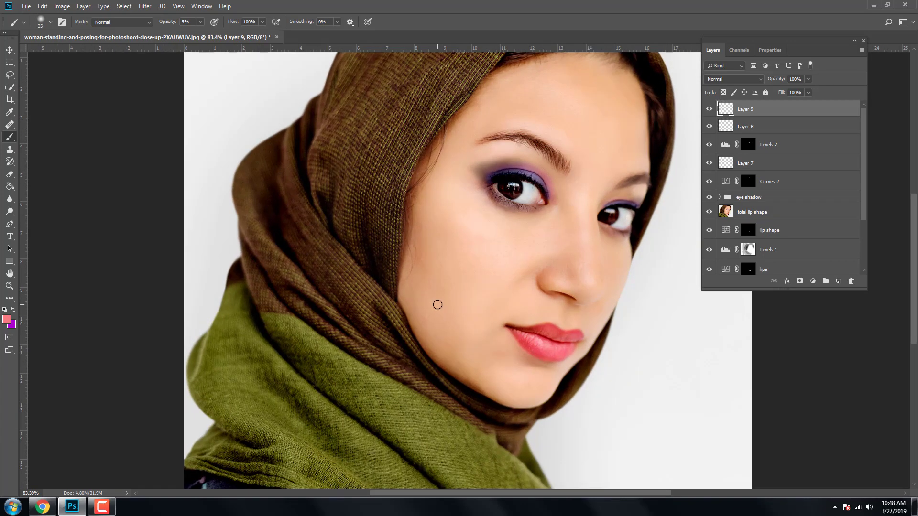
key(bracketright)
key(bracketright)
key(bracketright)
key(bracketright)
key(bracketright)
key(bracketright)
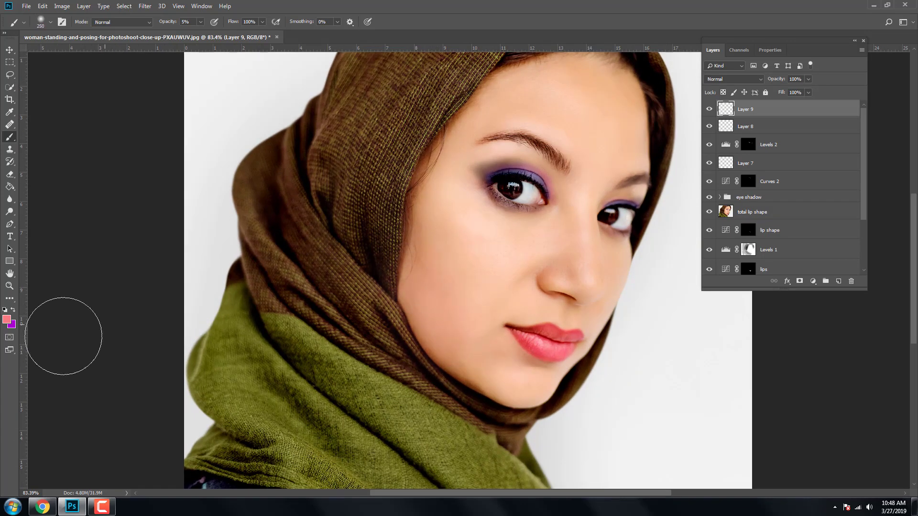
key(x)
mouse_move(416, 326)
mouse_down()
mouse_move(435, 308)
mouse_move(455, 349)
mouse_move(436, 338)
mouse_up()
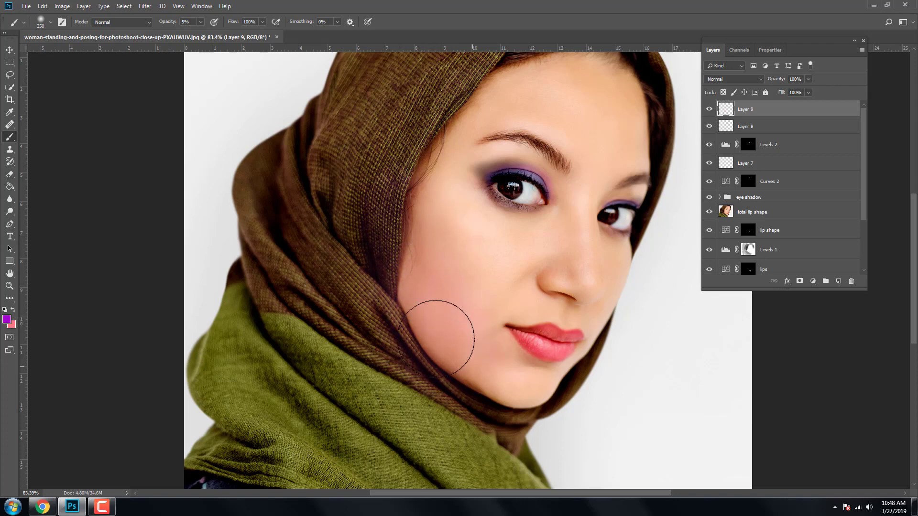
key(bracketleft)
key(bracketleft)
key(bracketleft)
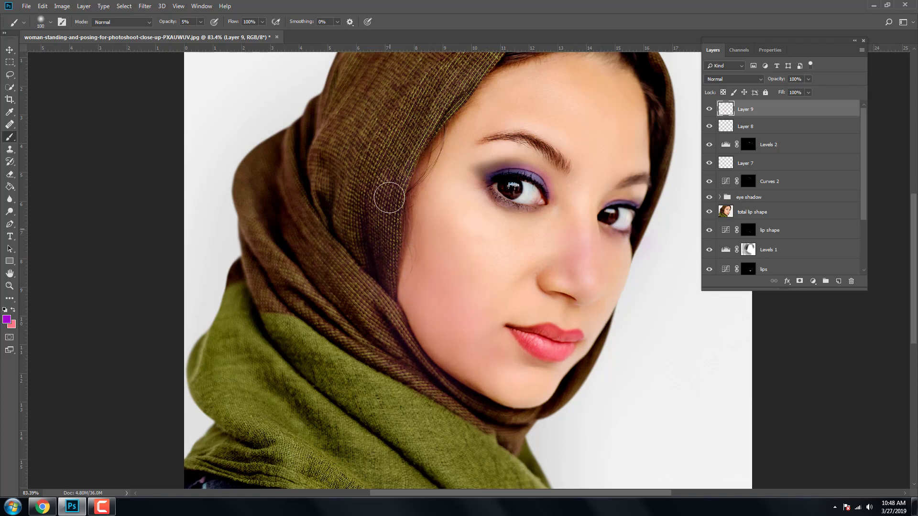
scroll(600, 266, down, 3)
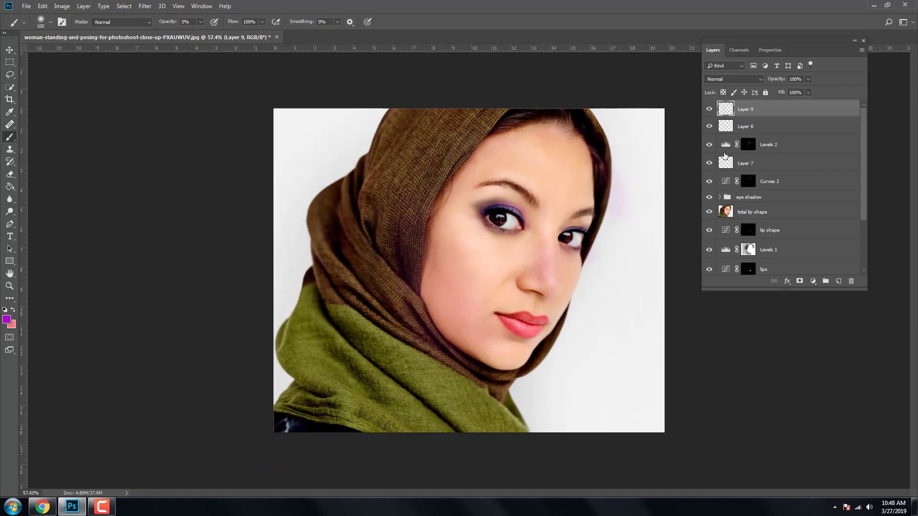
Step: Lower Layer 9 to 68% opacity and mask away excess blush around the cheek and nose
drag(808, 79, 797, 92)
alt+click(710, 109)
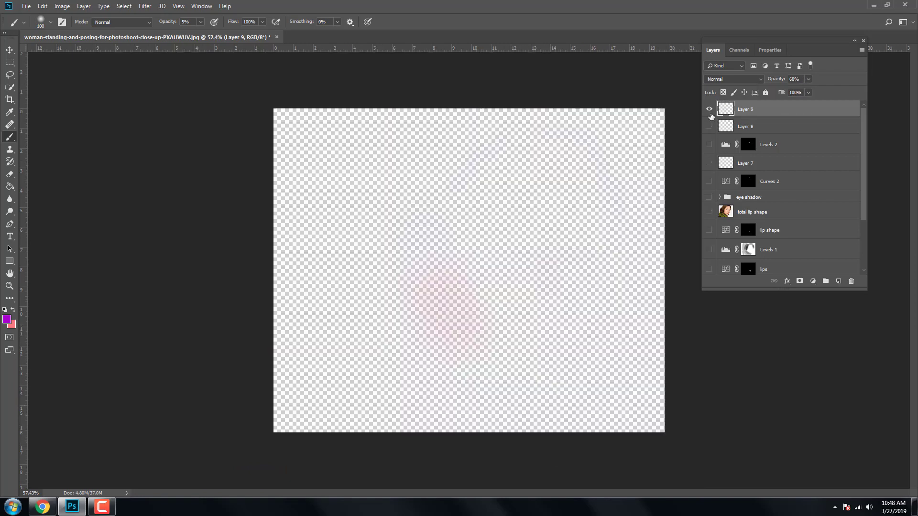
click(799, 281)
key(d)
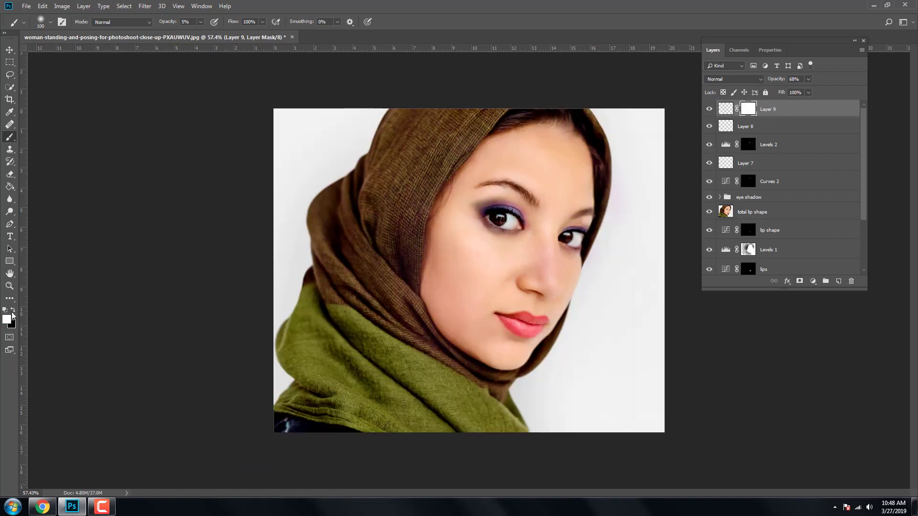
click(13, 311)
mouse_move(476, 298)
mouse_down()
mouse_move(490, 322)
mouse_move(483, 257)
mouse_move(543, 254)
mouse_move(457, 243)
mouse_move(455, 215)
mouse_move(526, 157)
mouse_move(488, 184)
mouse_move(434, 282)
mouse_up()
Step: Set Layer 9's blending to Color Burn and start a new Curves adjustment
click(730, 108)
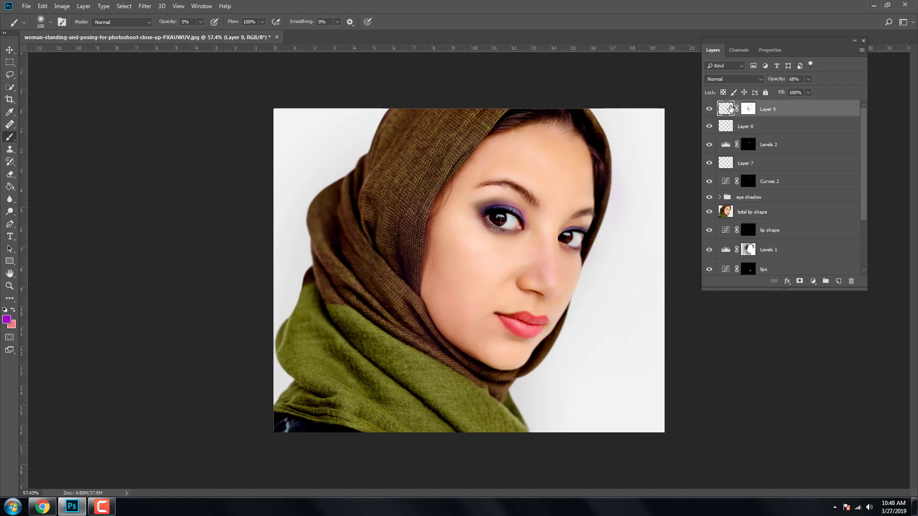
click(733, 80)
click(733, 80)
click(719, 126)
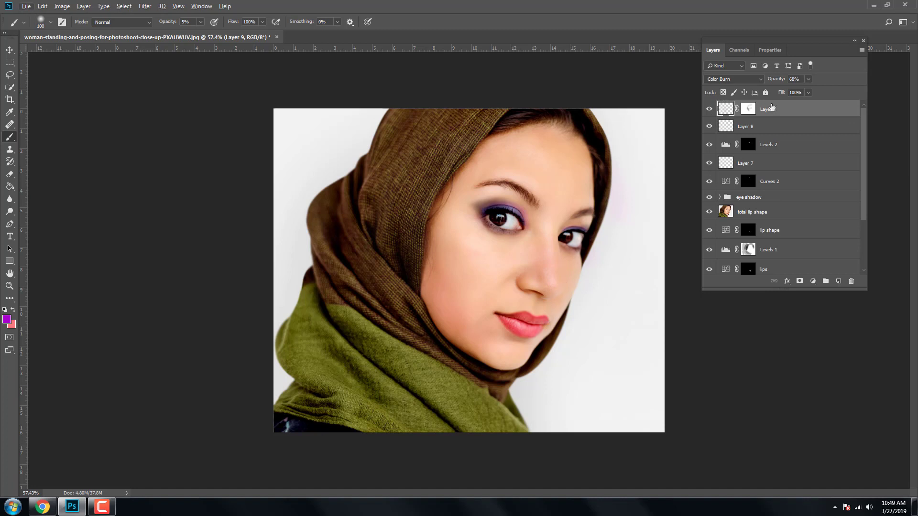
click(749, 109)
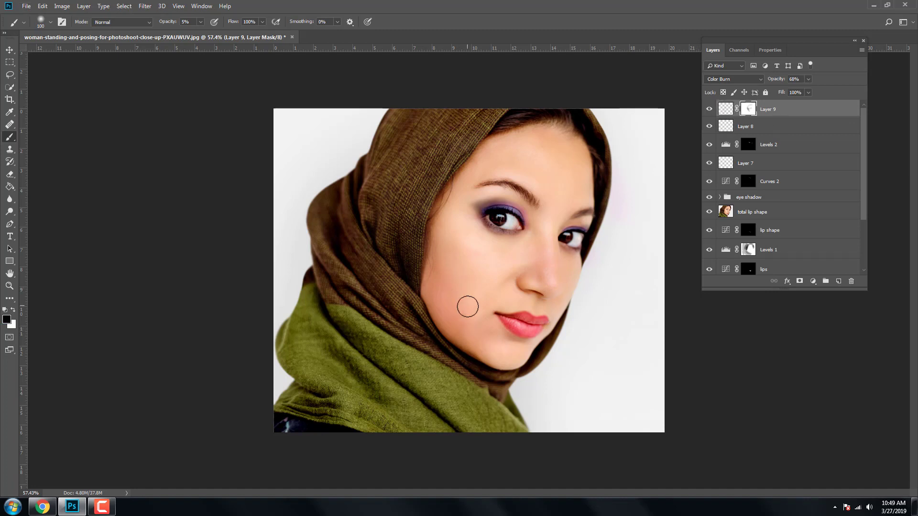
click(813, 282)
Step: Add Curves 3, invert its mask, and reveal brightening on the nose, cheeks and chin in white
click(842, 337)
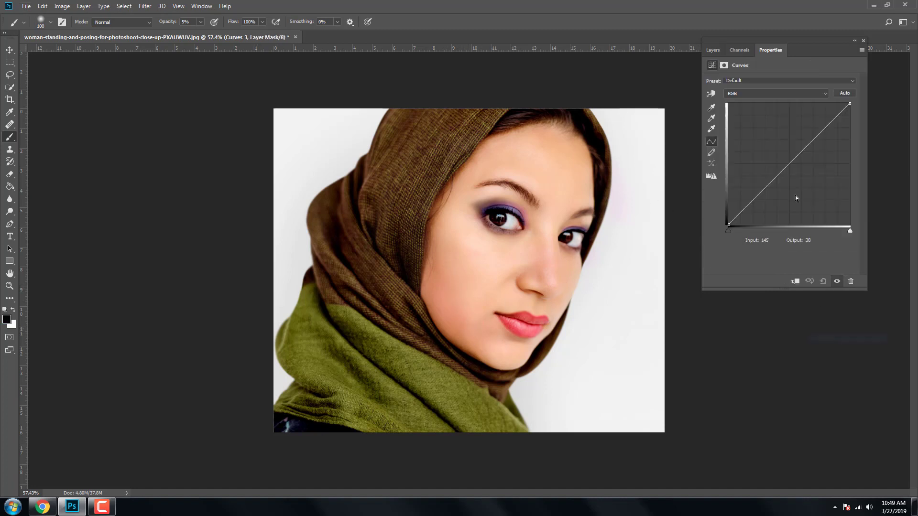
click(713, 49)
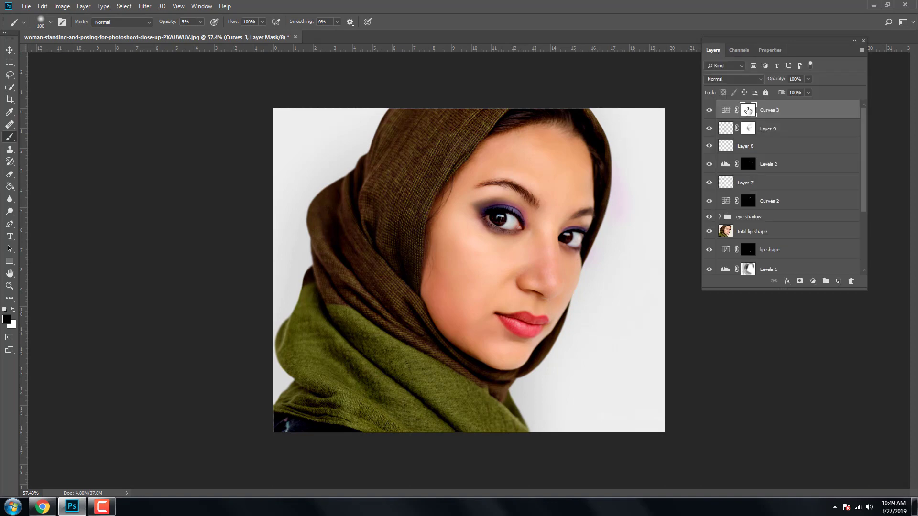
key(ctrl+i)
scroll(511, 270, up, 2)
scroll(511, 270, up, 1)
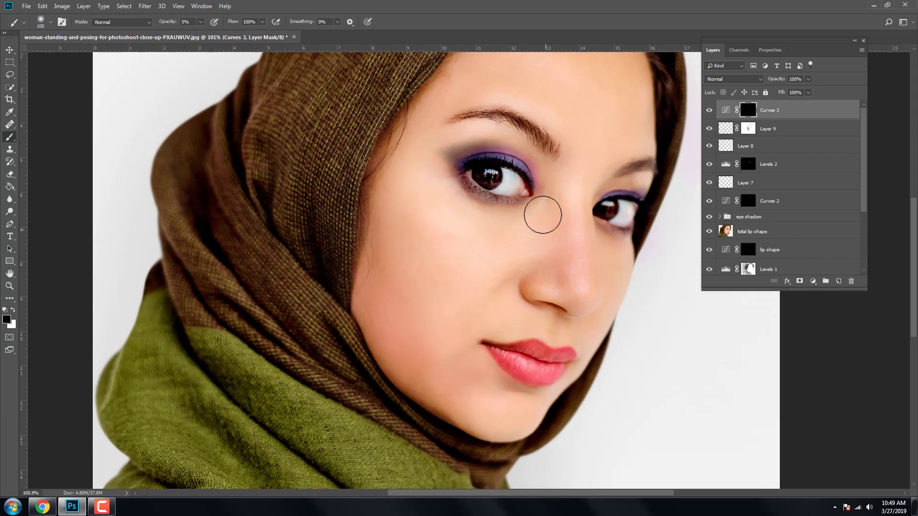
key(x)
drag(541, 271, 553, 271)
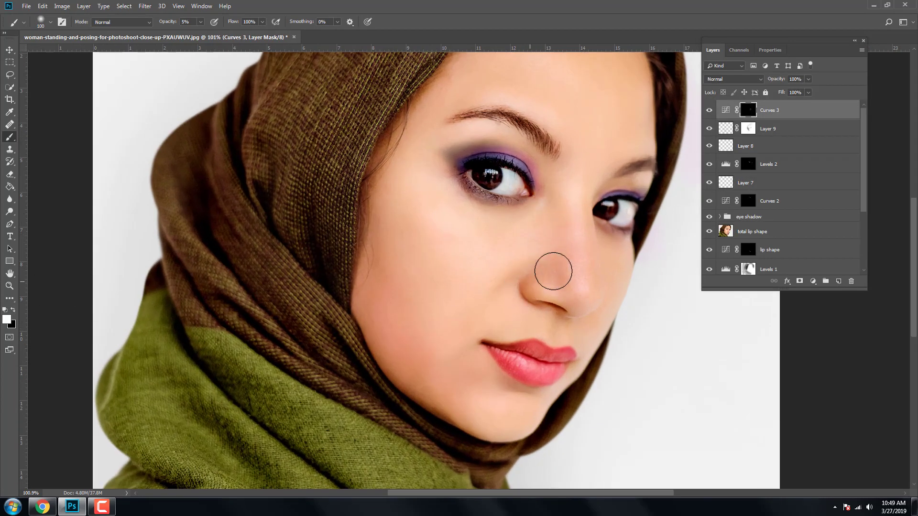
mouse_move(368, 194)
mouse_down()
mouse_move(477, 381)
mouse_move(611, 273)
mouse_move(615, 290)
mouse_up()
Step: Paint 23%-opacity highlights over the brow, cheek and nose, then select the Curves 3 layer
key(2)
key(3)
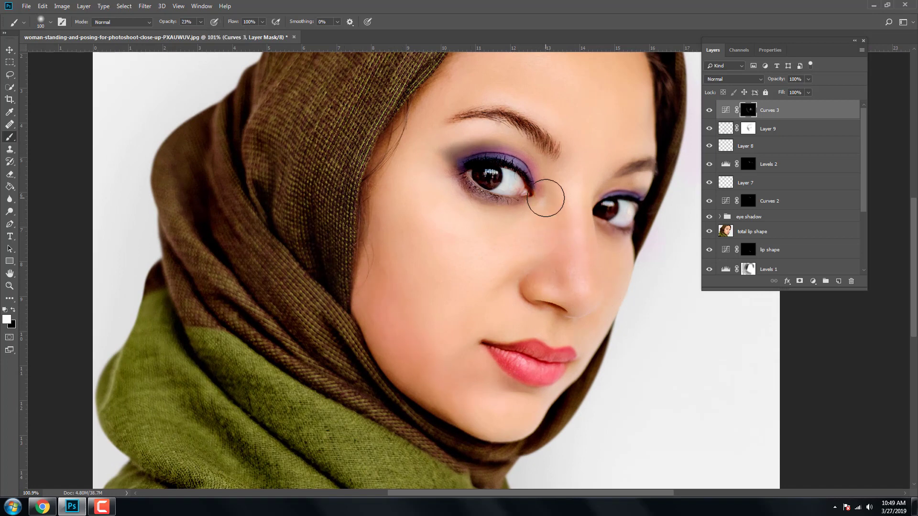
scroll(499, 203, up, 2)
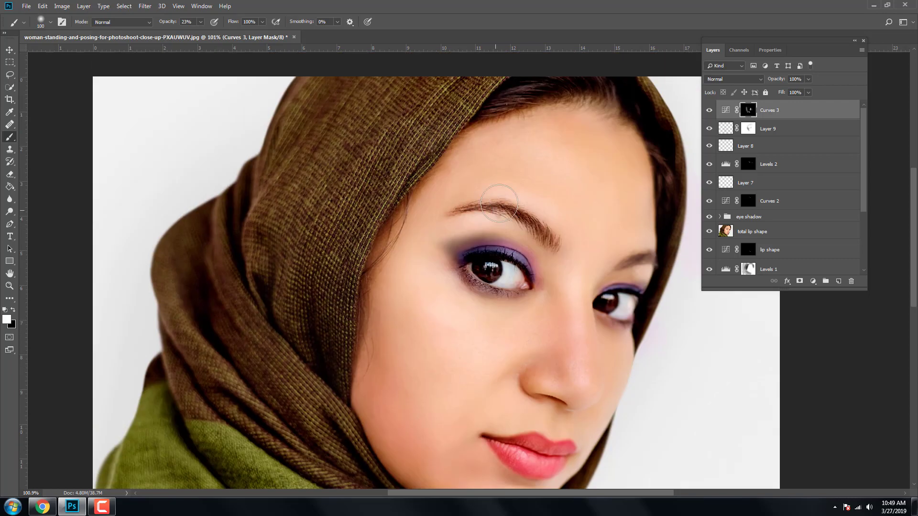
mouse_move(499, 204)
mouse_down()
mouse_move(567, 246)
mouse_move(538, 375)
mouse_move(666, 267)
mouse_move(506, 173)
mouse_up()
scroll(506, 173, down, 3)
scroll(579, 242, down, 1)
scroll(536, 260, up, 1)
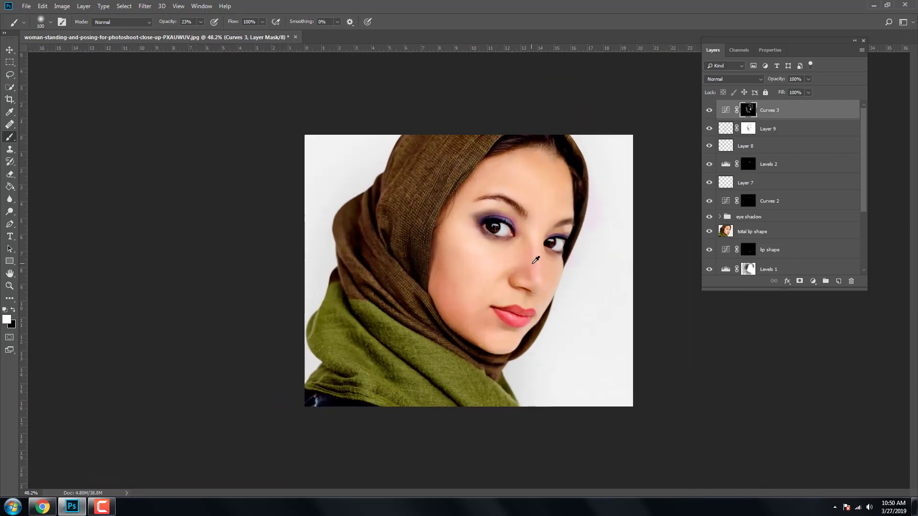
scroll(536, 261, up, 3)
scroll(597, 117, up, 2)
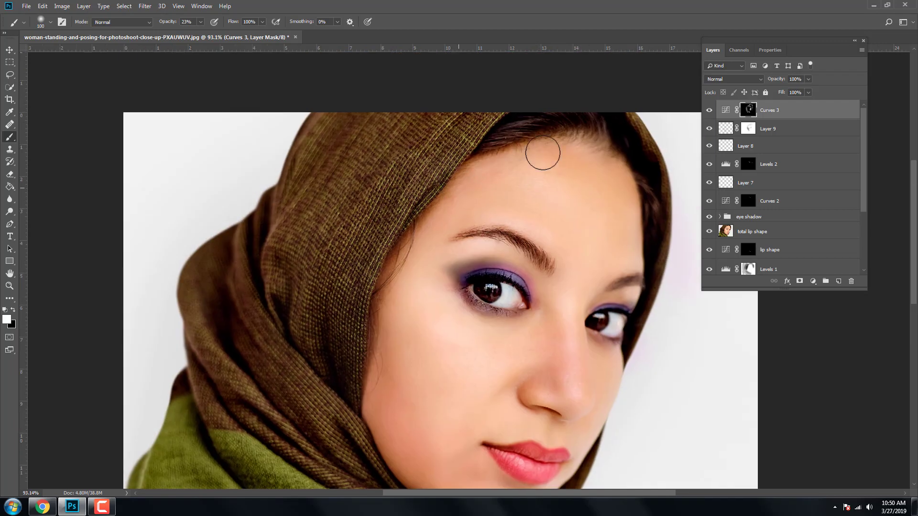
click(725, 110)
drag(531, 270, 530, 229)
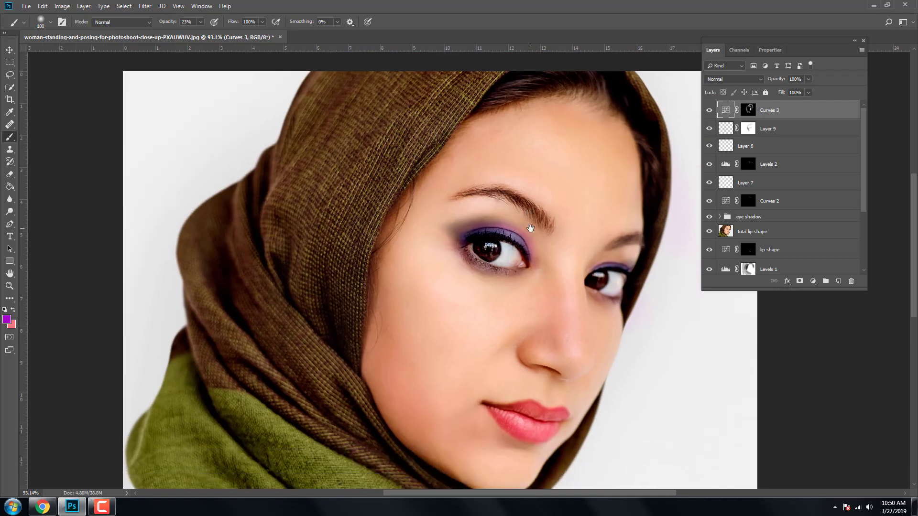
scroll(770, 144, down, 3)
scroll(770, 143, up, 3)
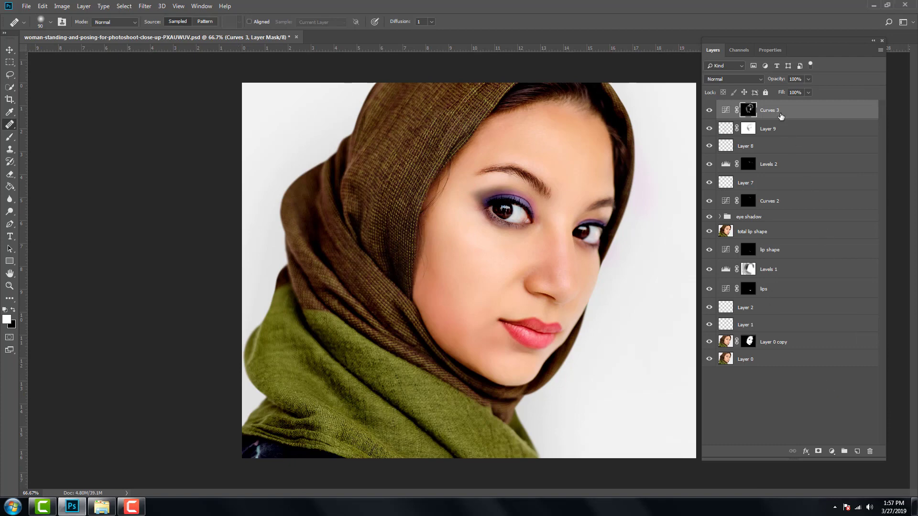
Step: Stamp all visible layers into Layer 10 and apply about 8% Uniform Add Noise grain
key(ctrl+shift+alt+e)
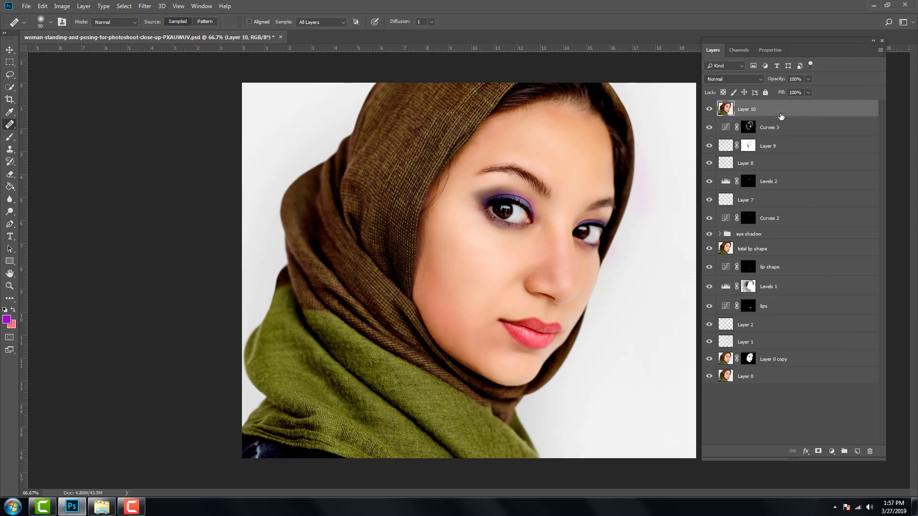
click(145, 7)
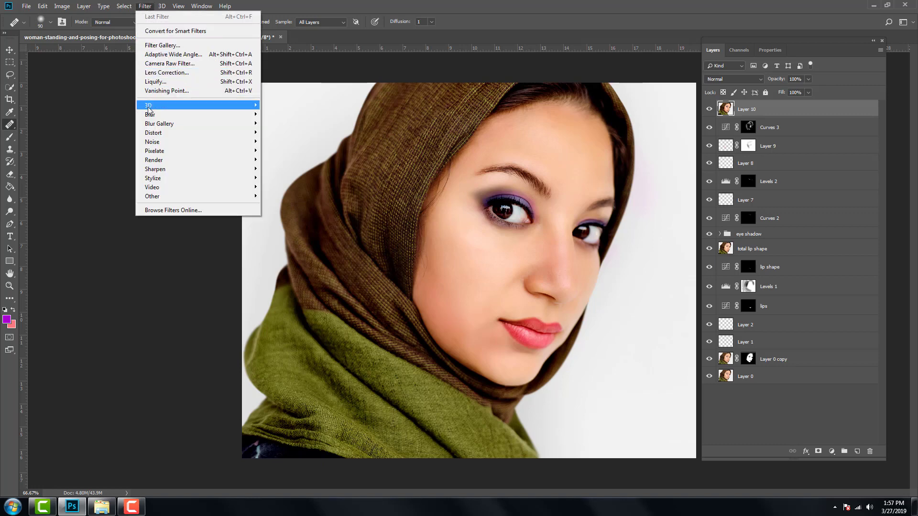
mouse_move(152, 142)
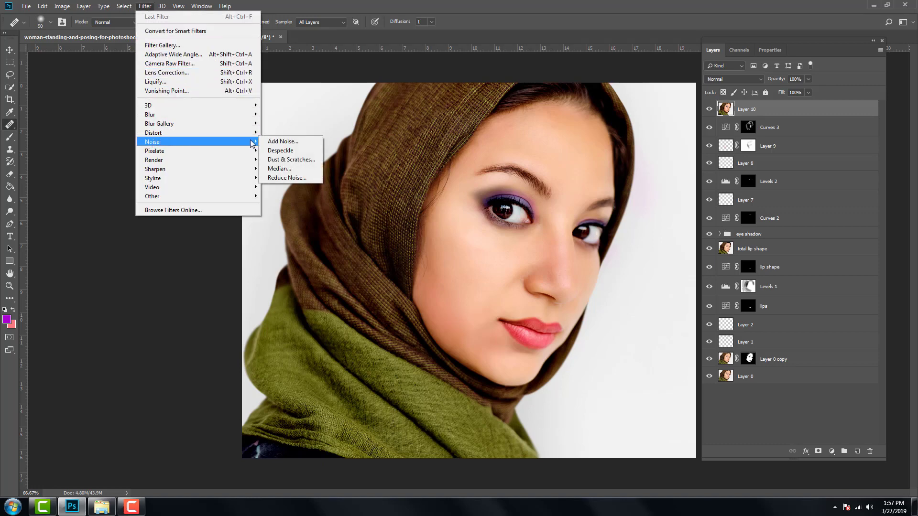
click(283, 142)
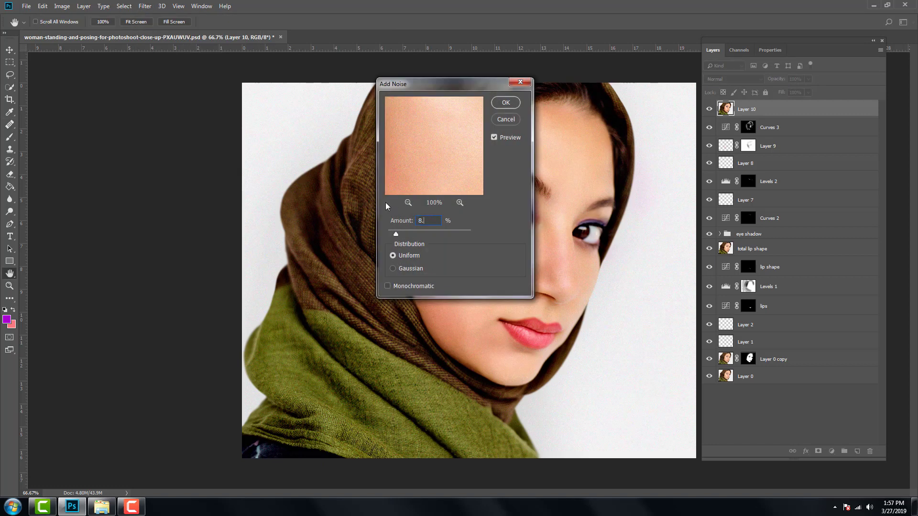
click(506, 102)
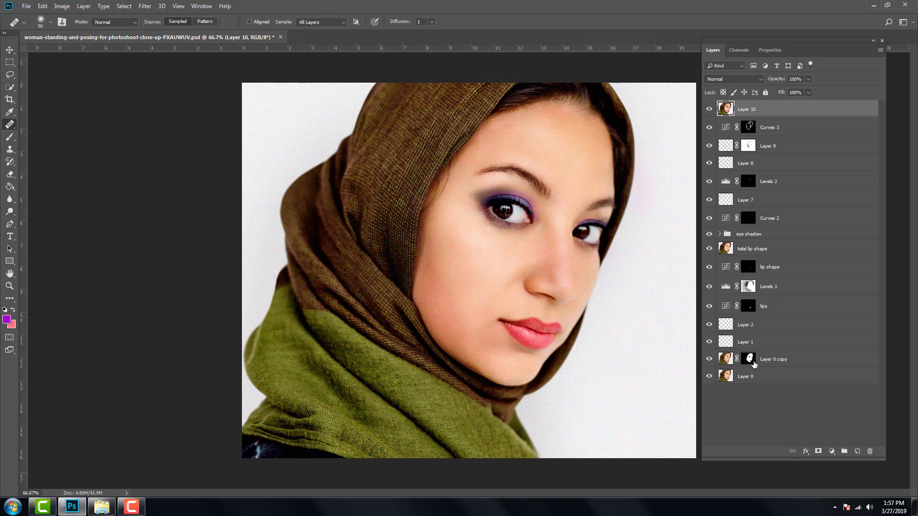
Step: Copy Layer 0 copy's subject mask onto Layer 10, set 45% opacity, and compare before/after
drag(749, 363, 752, 117)
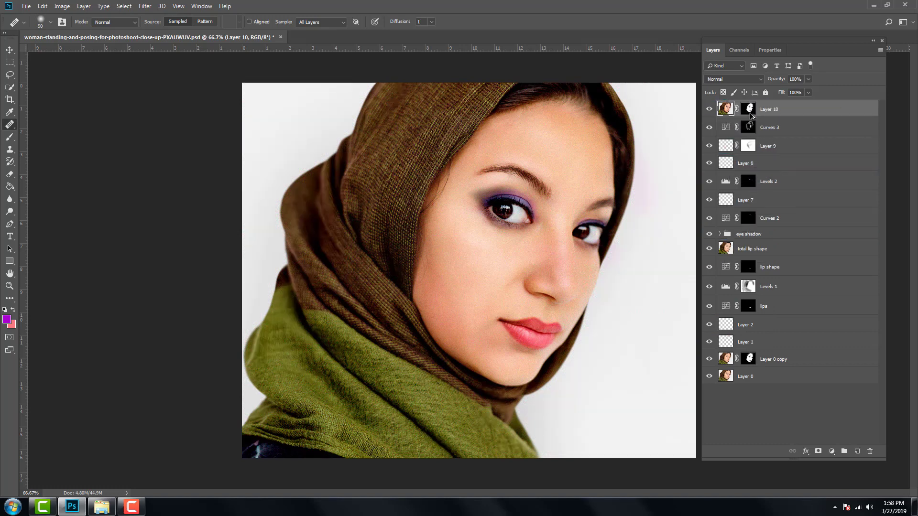
click(749, 109)
click(808, 80)
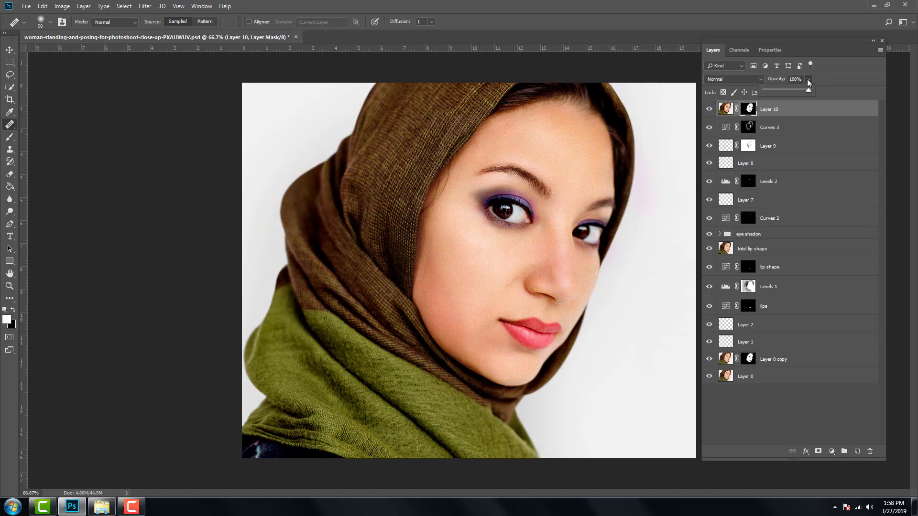
drag(809, 89, 784, 92)
alt+click(710, 376)
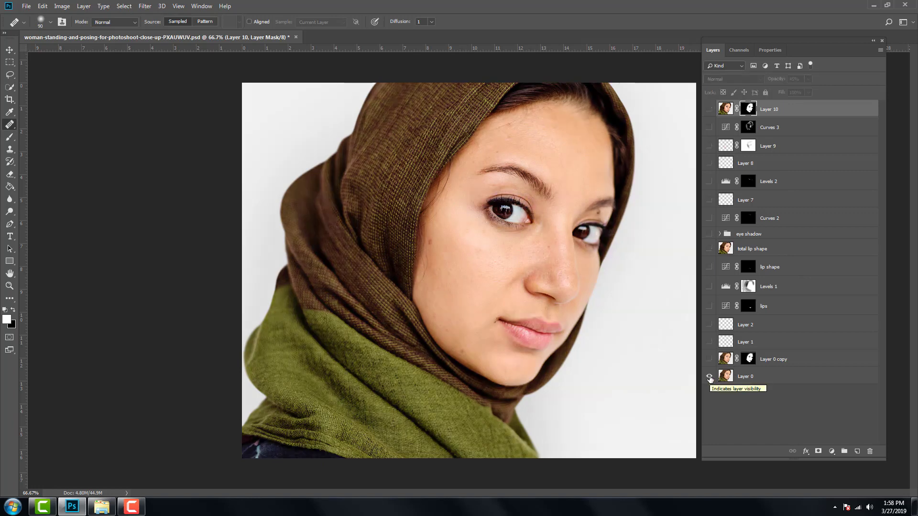
alt+click(710, 377)
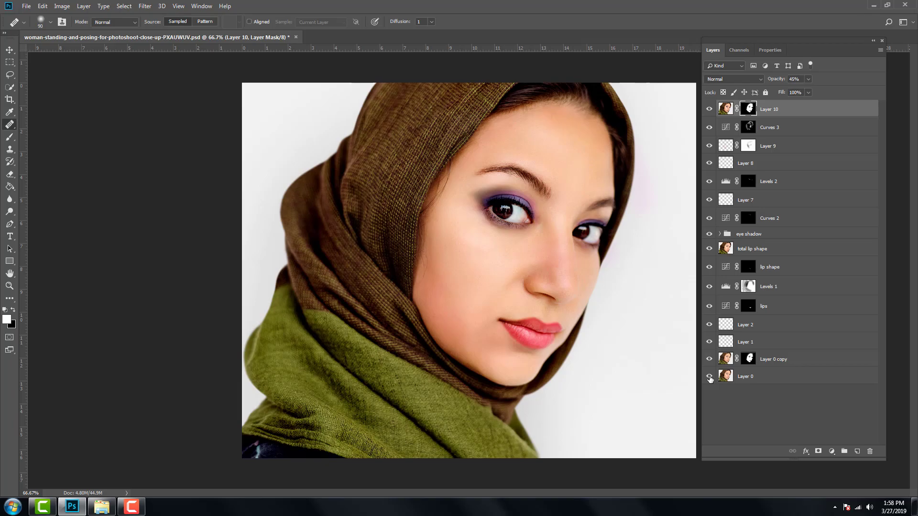